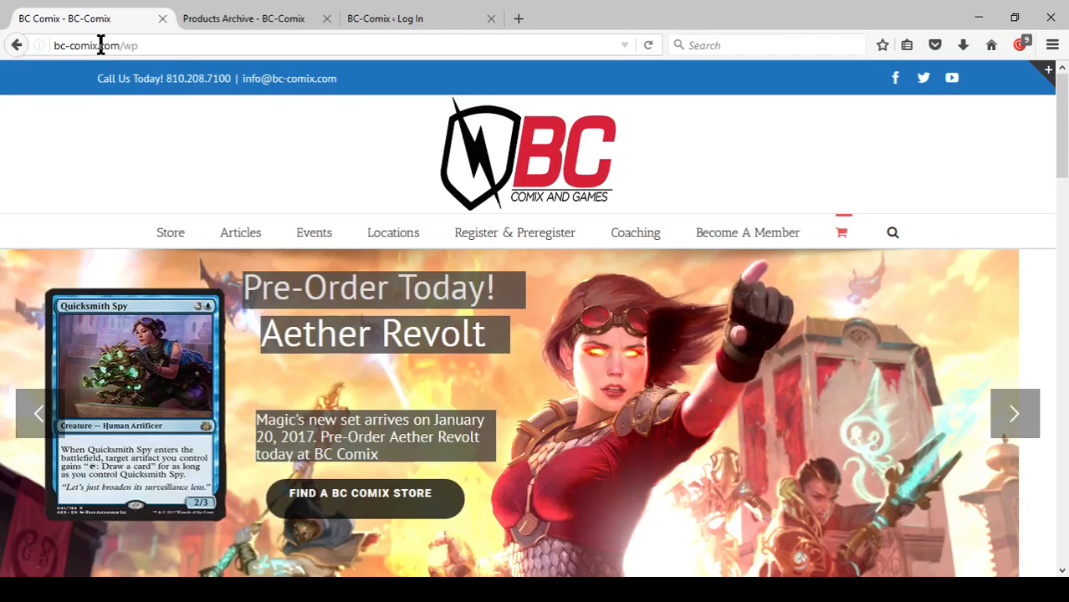
# Open the site's wp-admin address and log in to the WordPress dashboard.
pyautogui.click(100, 46)
pyautogui.write('-admin/')
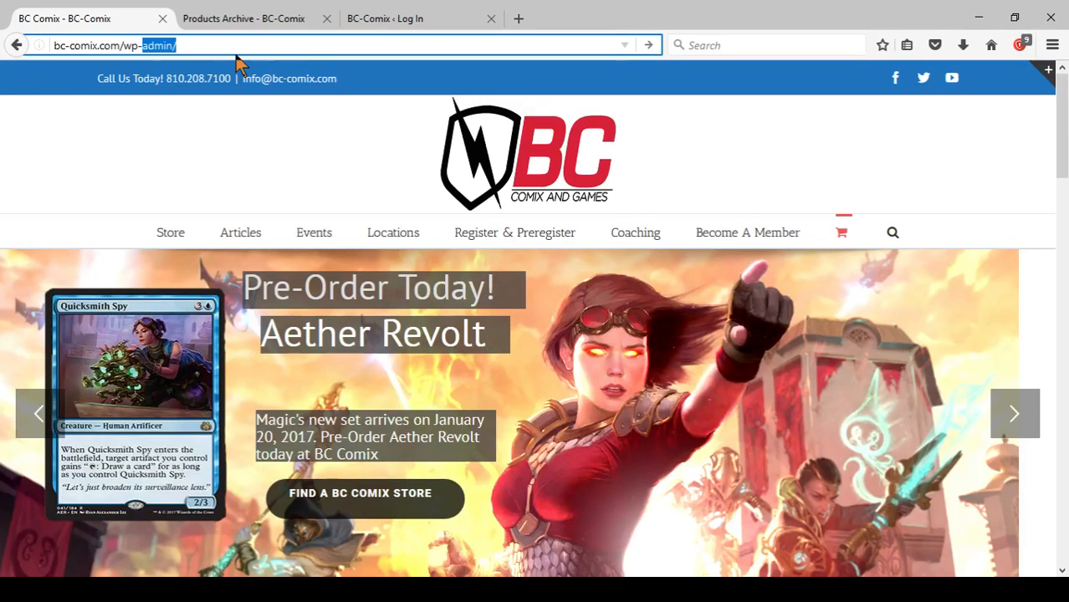
pyautogui.press('Return')
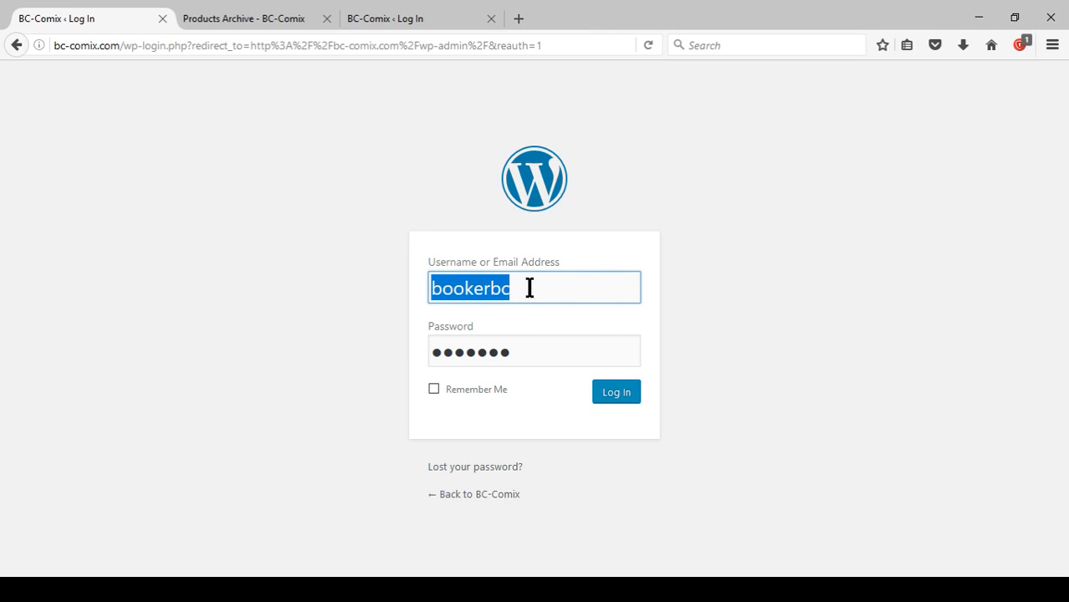
pyautogui.click(623, 399)
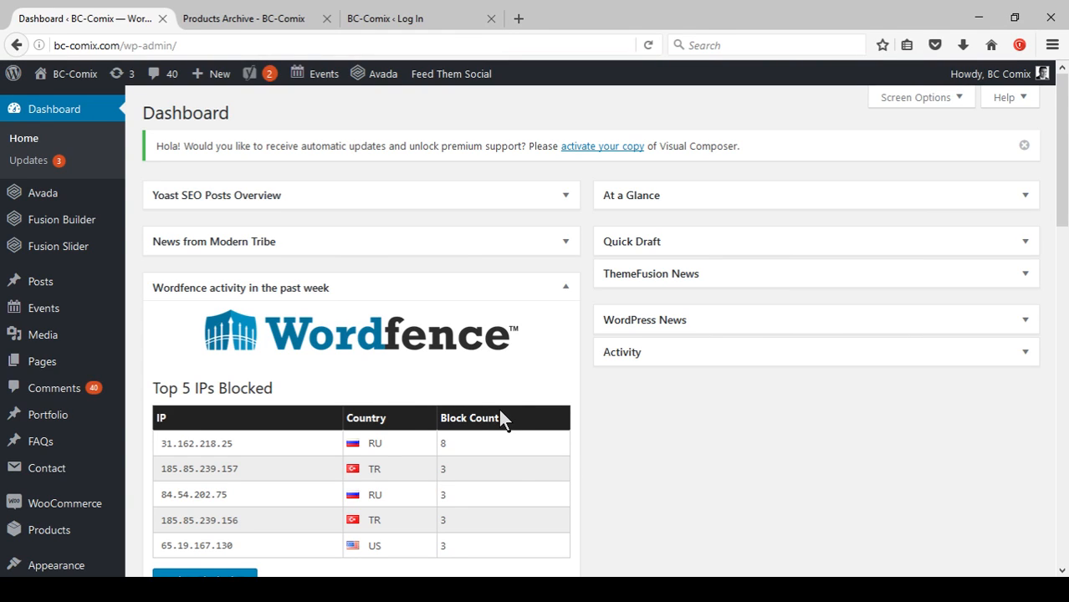
# Open the WooCommerce products list in the admin.
pyautogui.scroll(-2, 621, 424)
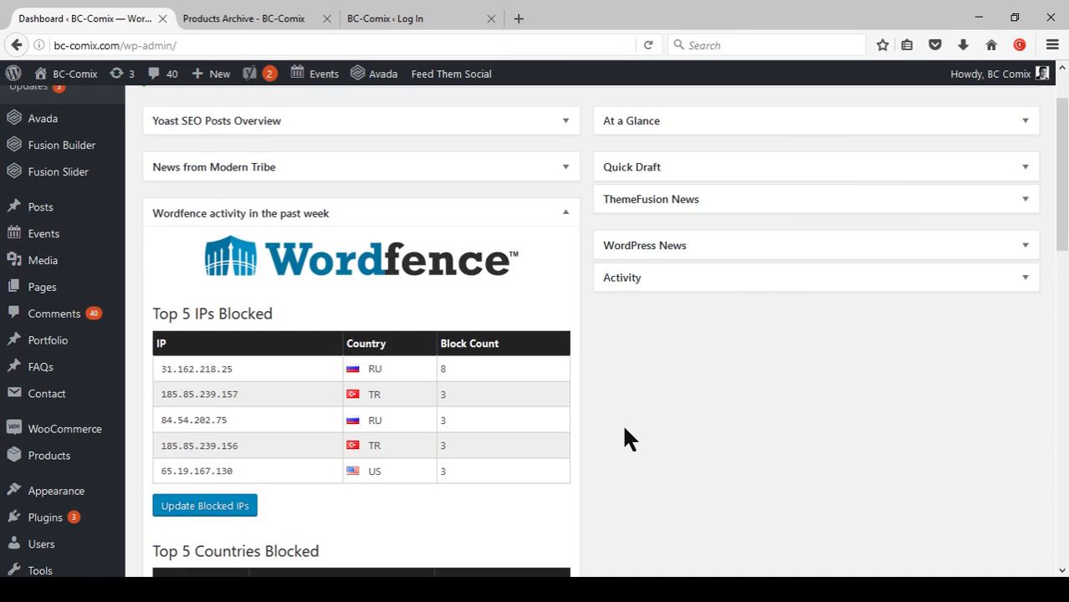
pyautogui.moveTo(85, 441)
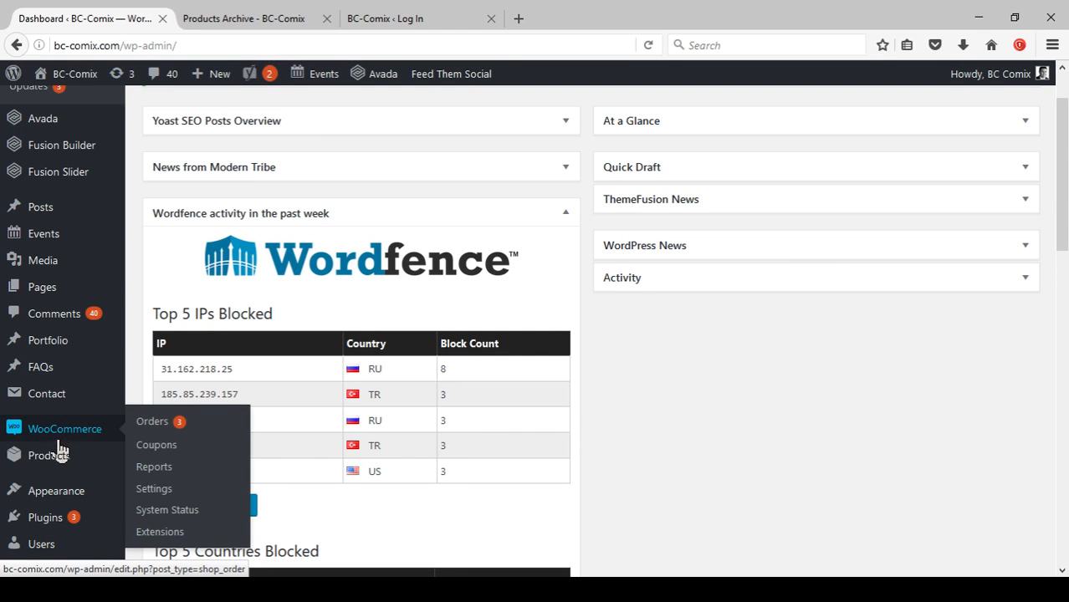
pyautogui.moveTo(55, 464)
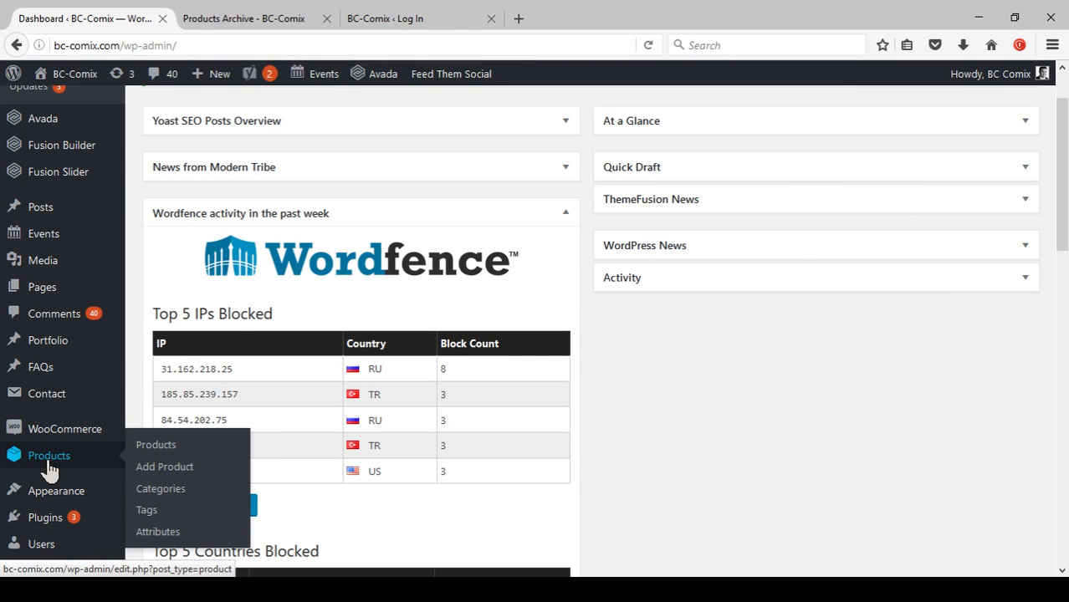
pyautogui.click(156, 445)
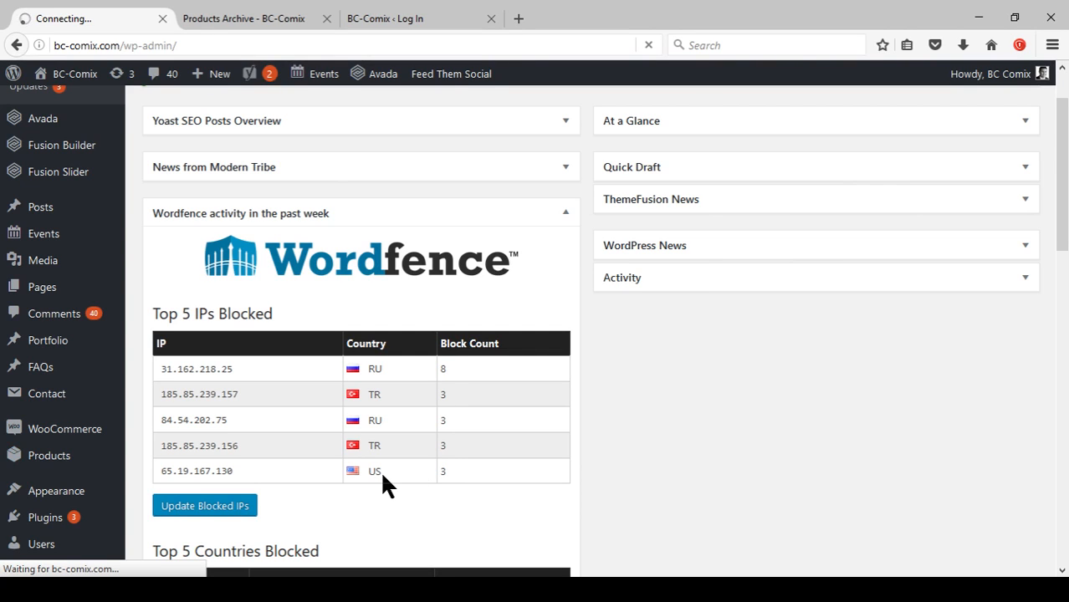
# View the storefront shop page in the other tab and return to the admin products list.
pyautogui.click(262, 17)
pyautogui.scroll(7, 694, 395)
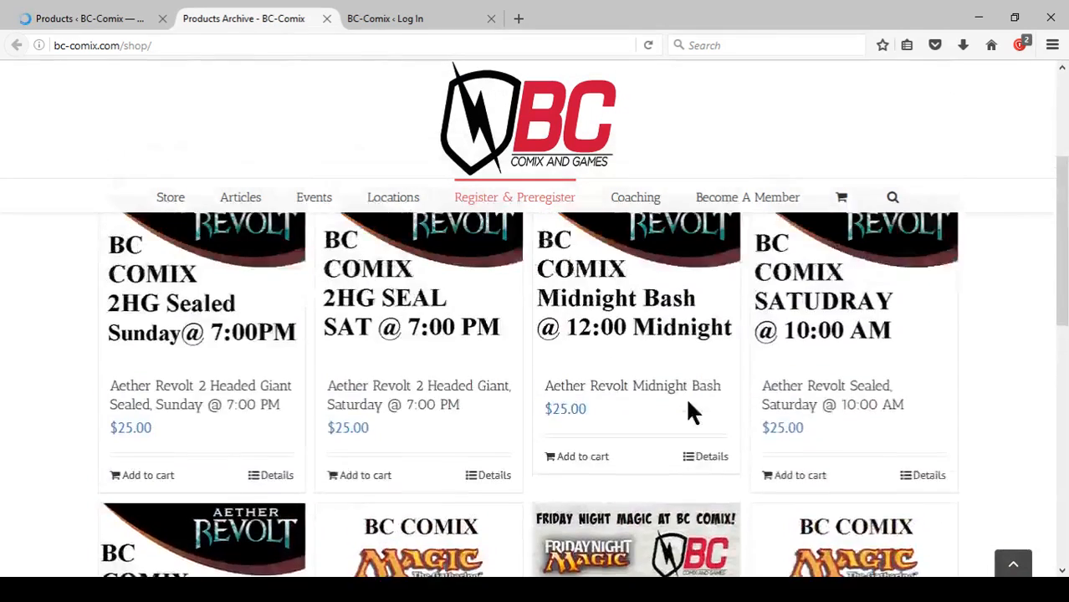
pyautogui.scroll(3, 690, 410)
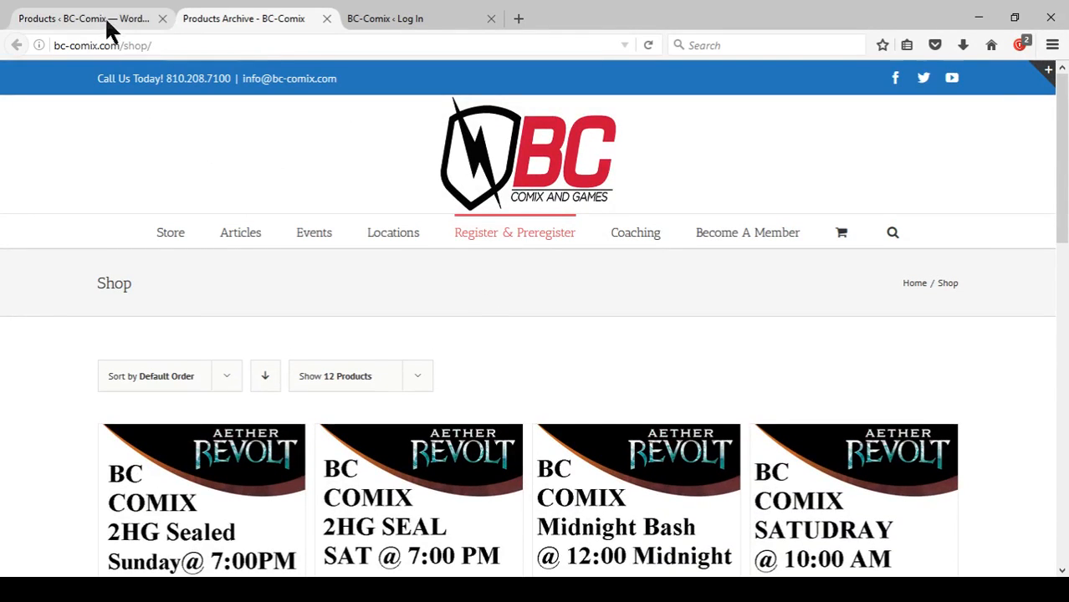
pyautogui.click(110, 25)
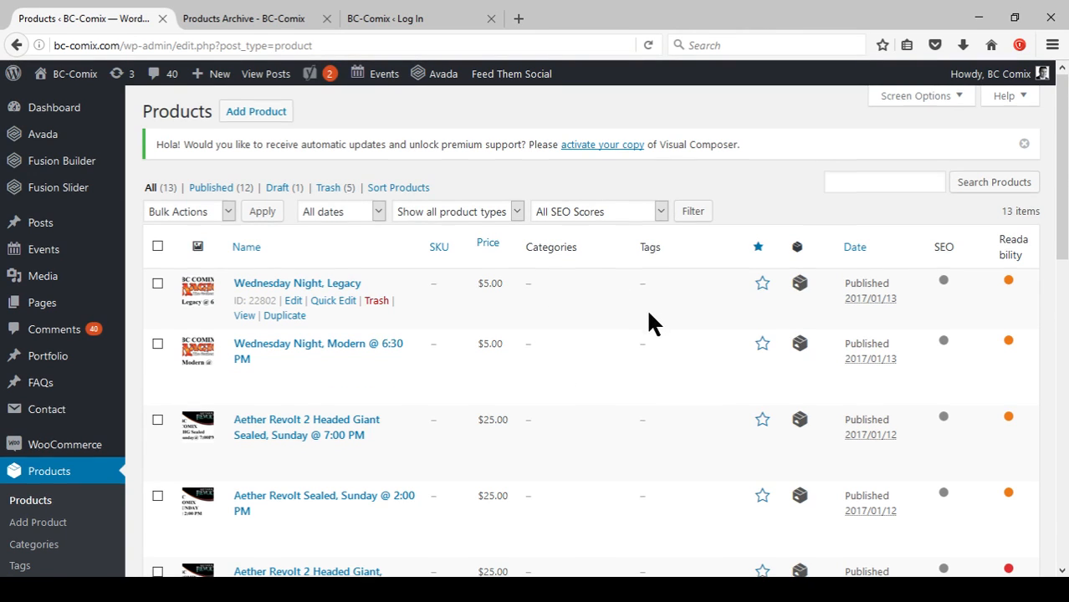
# Scroll through and review the existing products in the admin list.
pyautogui.scroll(-2, 645, 307)
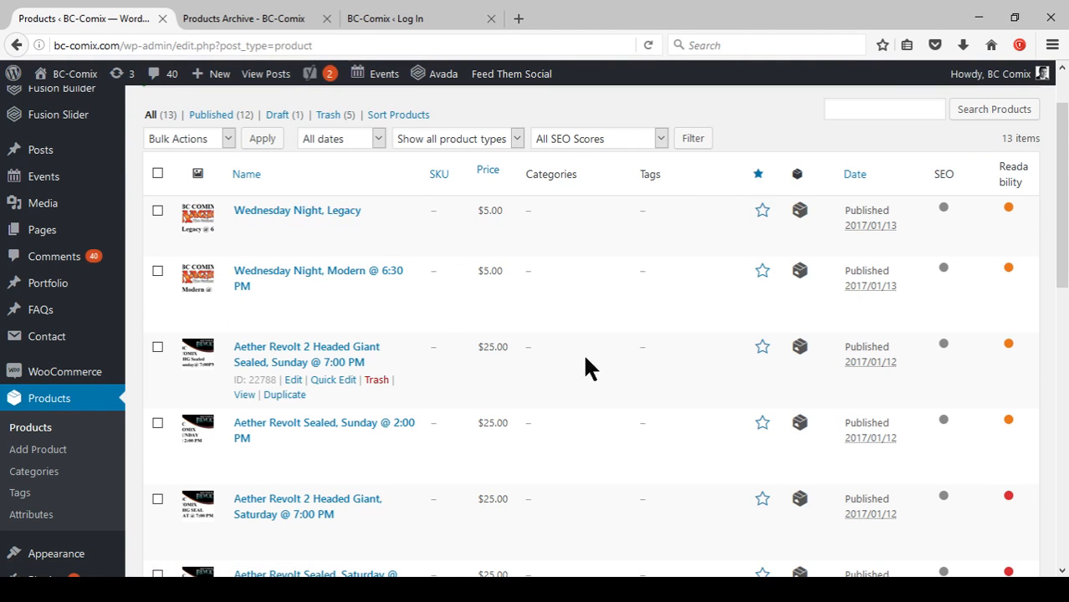
pyautogui.scroll(-3, 600, 364)
pyautogui.scroll(-3, 649, 284)
pyautogui.scroll(-3, 620, 299)
pyautogui.scroll(8, 629, 312)
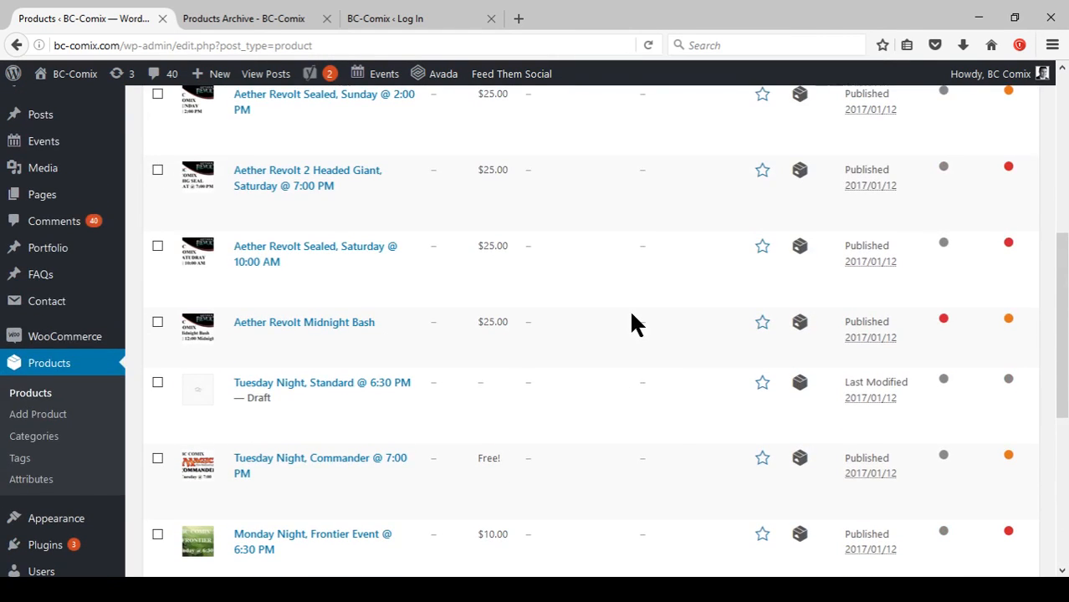
pyautogui.scroll(2, 629, 308)
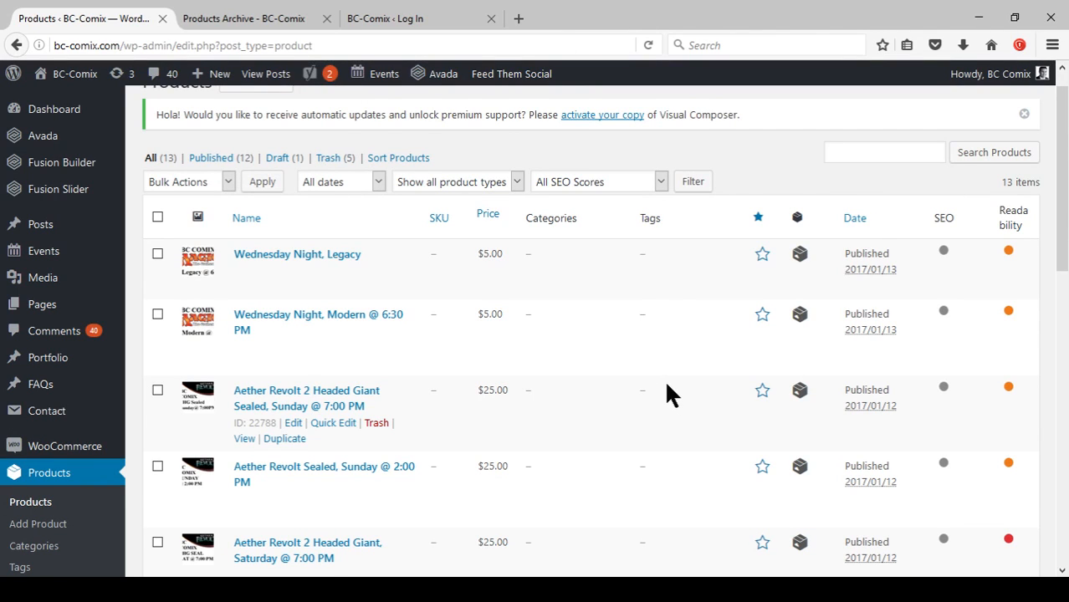
pyautogui.scroll(1, 586, 340)
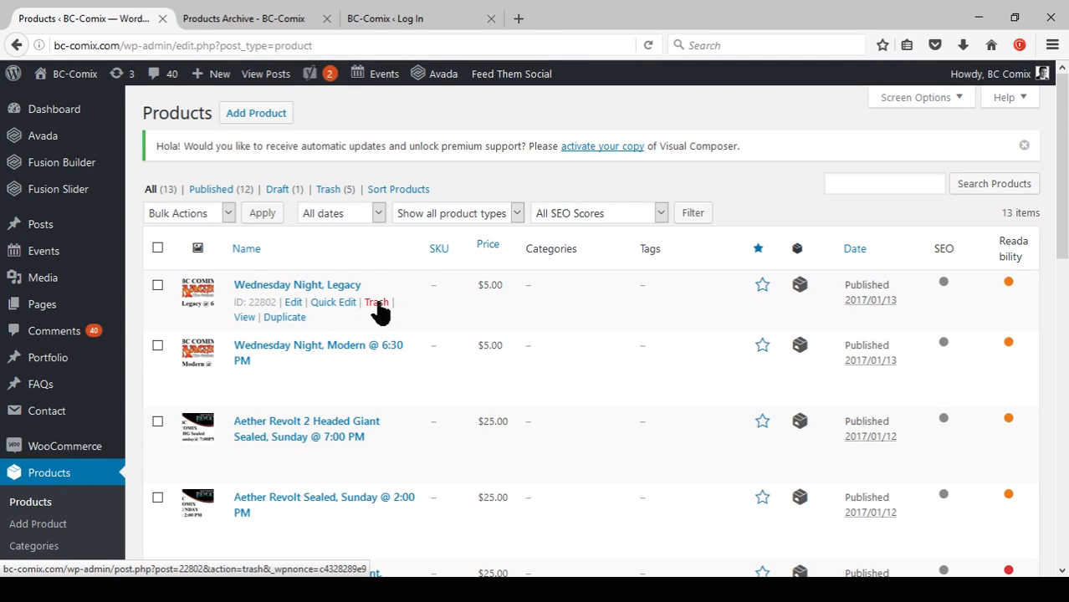
pyautogui.scroll(-3, 179, 301)
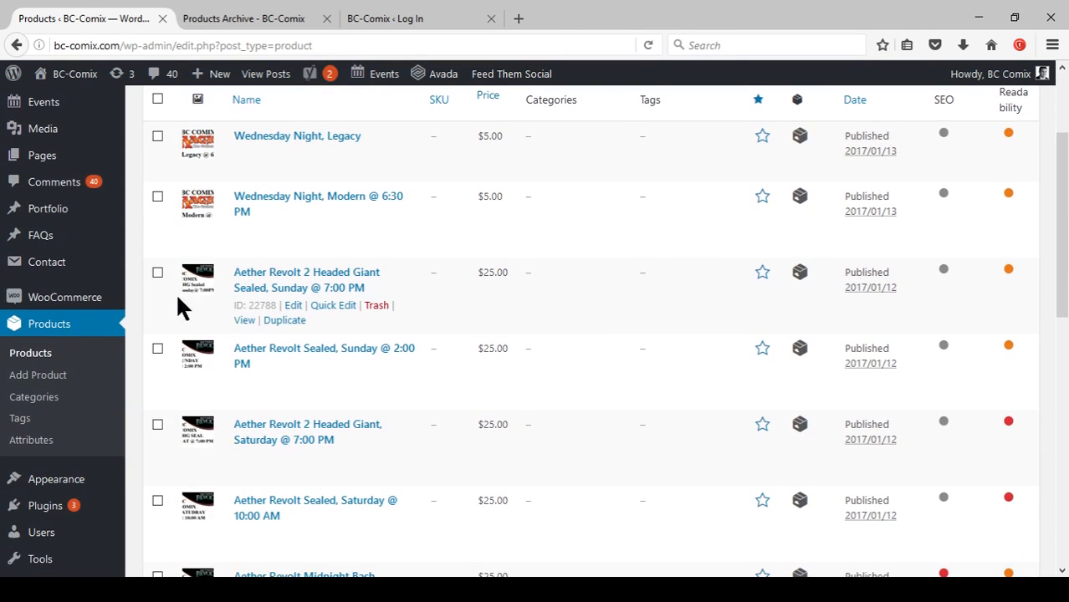
pyautogui.click(157, 273)
pyautogui.click(158, 350)
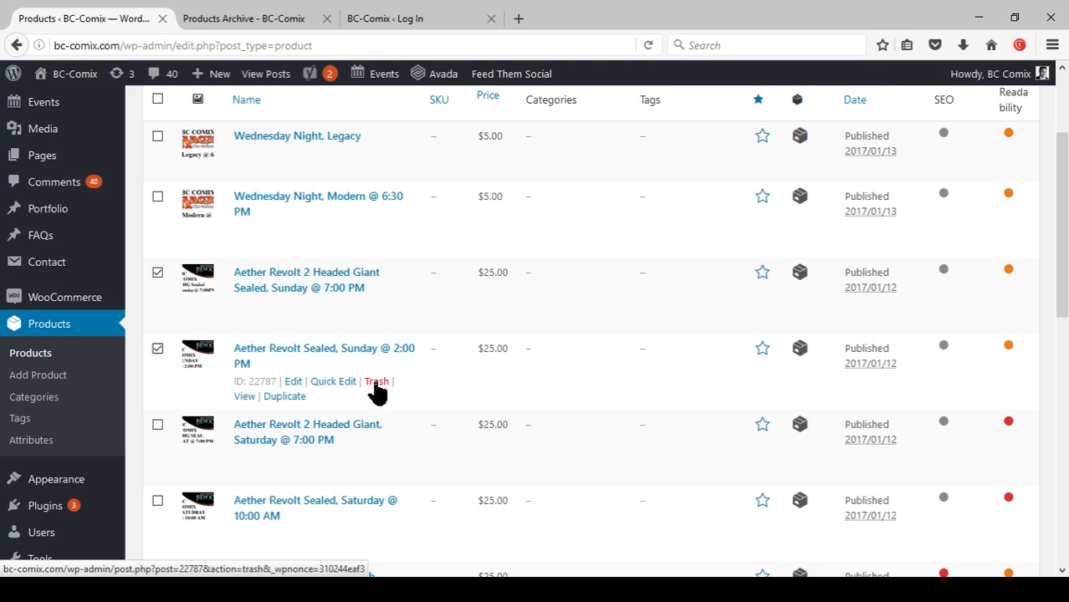
pyautogui.click(157, 274)
pyautogui.click(157, 349)
# Move the draft product 'Tuesday Night, Standard @ 6:30 PM' to the trash.
pyautogui.scroll(-3, 209, 368)
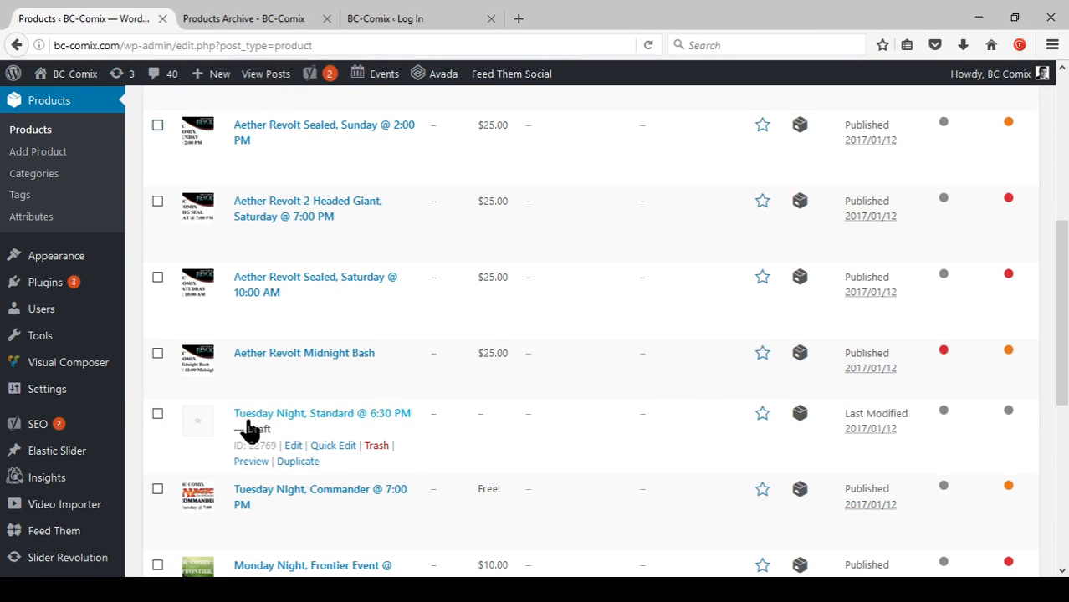
pyautogui.click(376, 446)
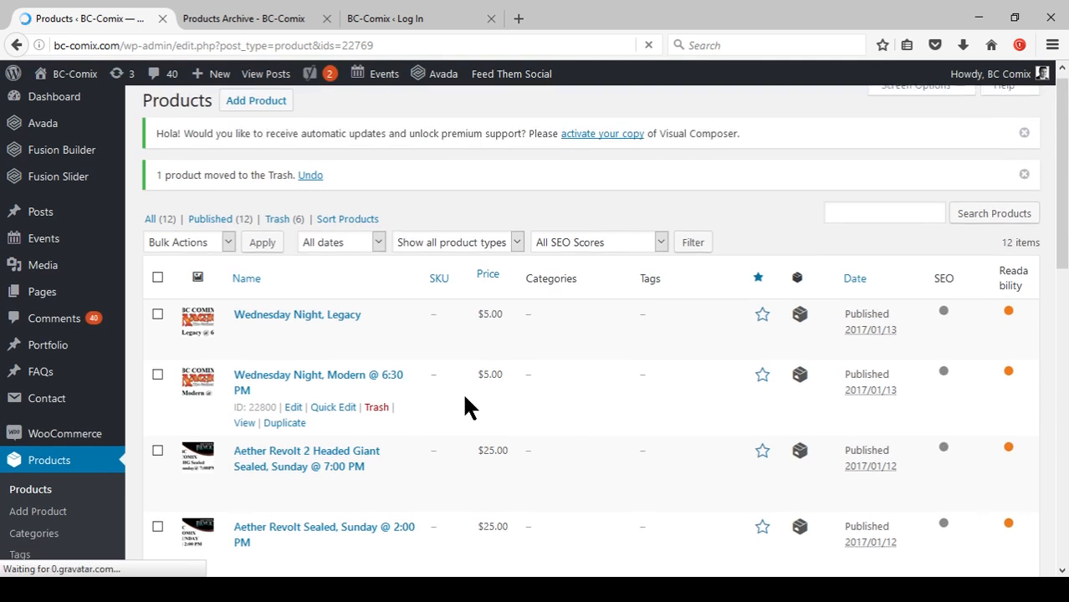
# Open the Add New Product form and scroll through its sections.
pyautogui.scroll(-10, 467, 408)
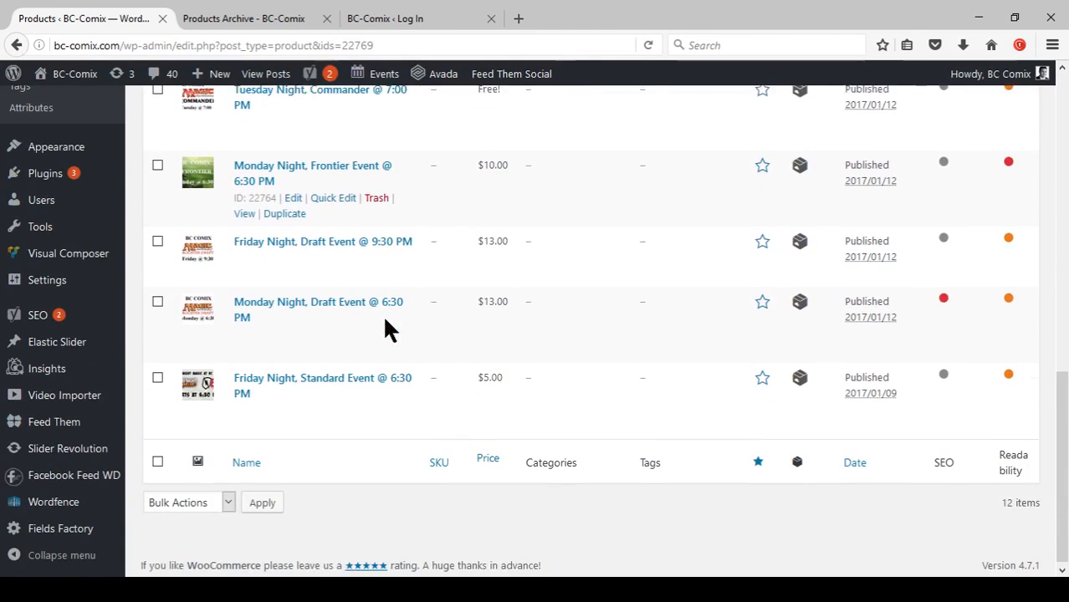
pyautogui.scroll(10, 384, 335)
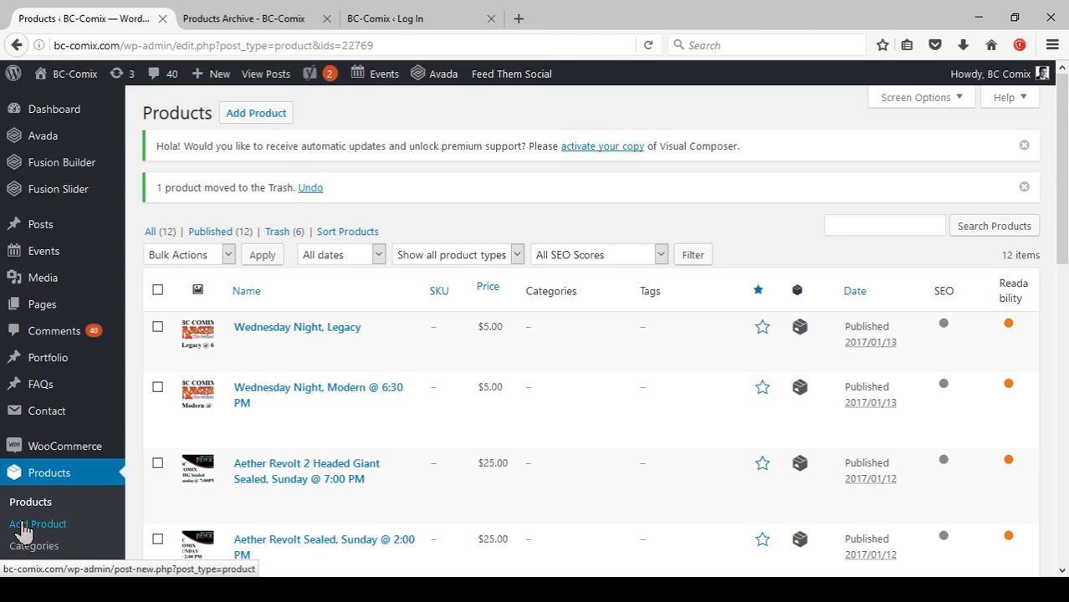
pyautogui.click(253, 114)
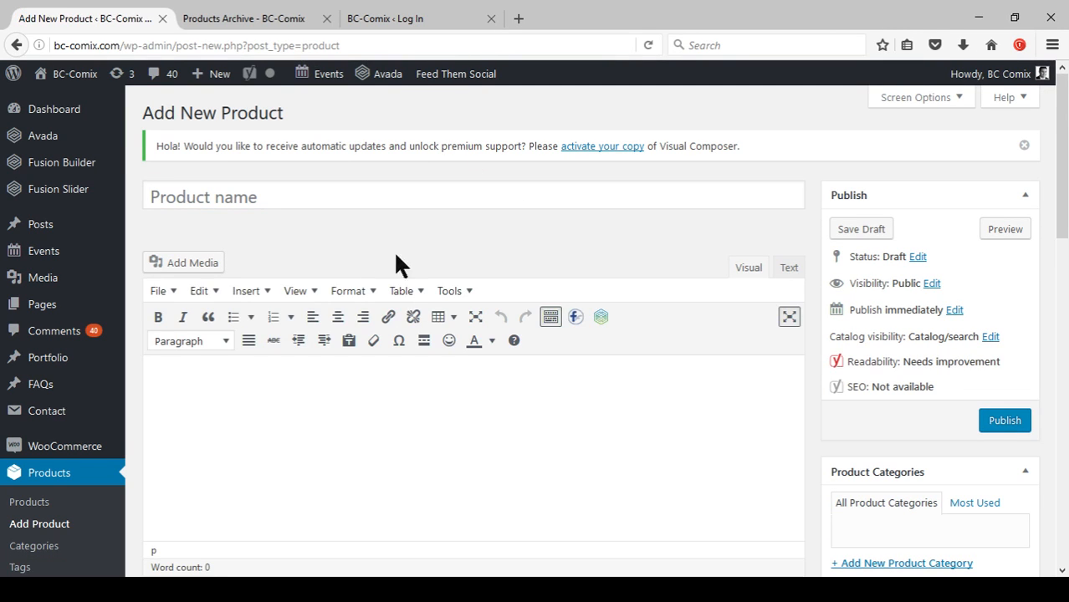
pyautogui.scroll(-1, 519, 275)
pyautogui.scroll(-4, 518, 348)
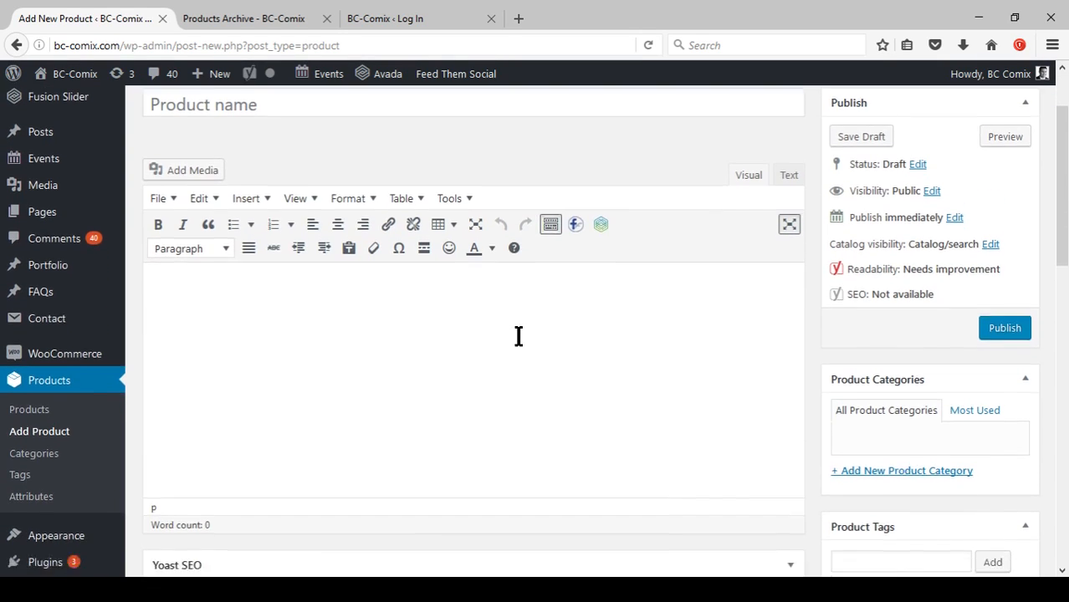
pyautogui.scroll(-5, 518, 358)
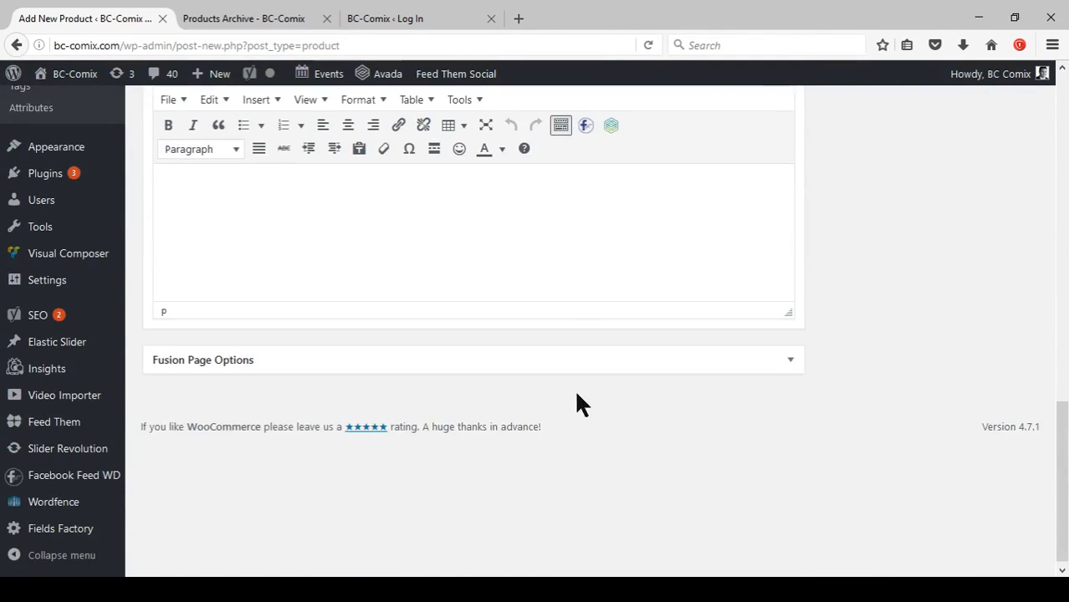
pyautogui.scroll(15, 640, 401)
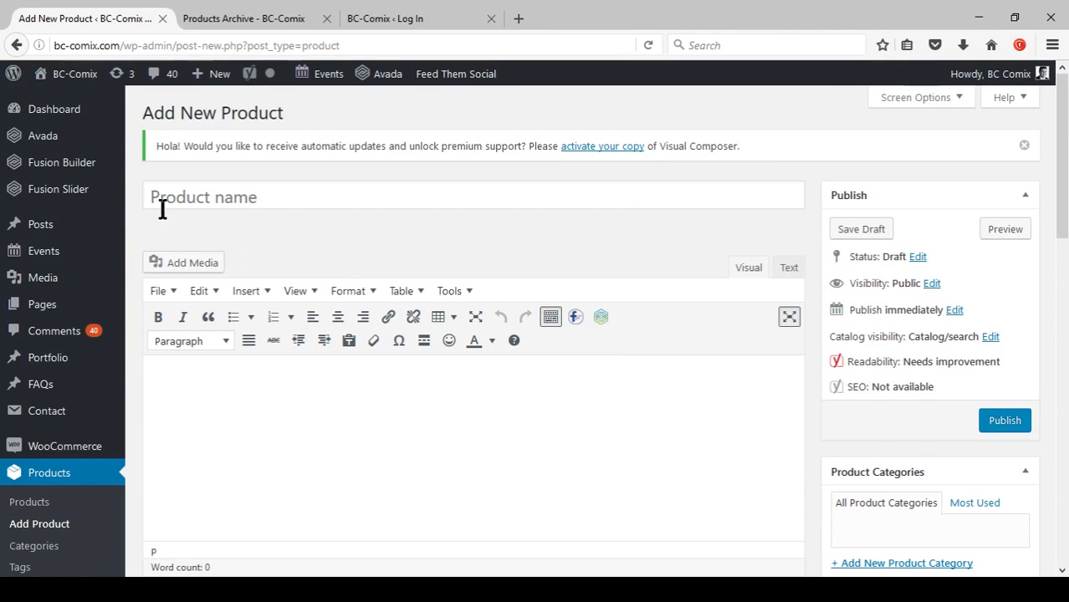
# Name the new product 'Bob, The Great King'.
pyautogui.click(277, 200)
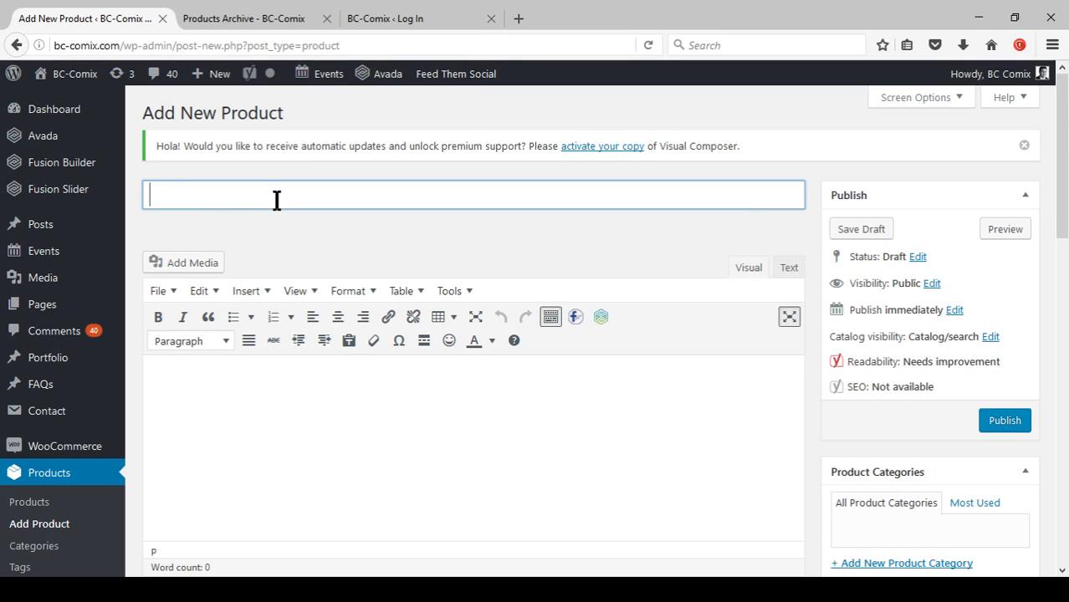
pyautogui.write('Bob, The Grewat')
pyautogui.press('BackSpace')
pyautogui.press('BackSpace')
pyautogui.press('BackSpace')
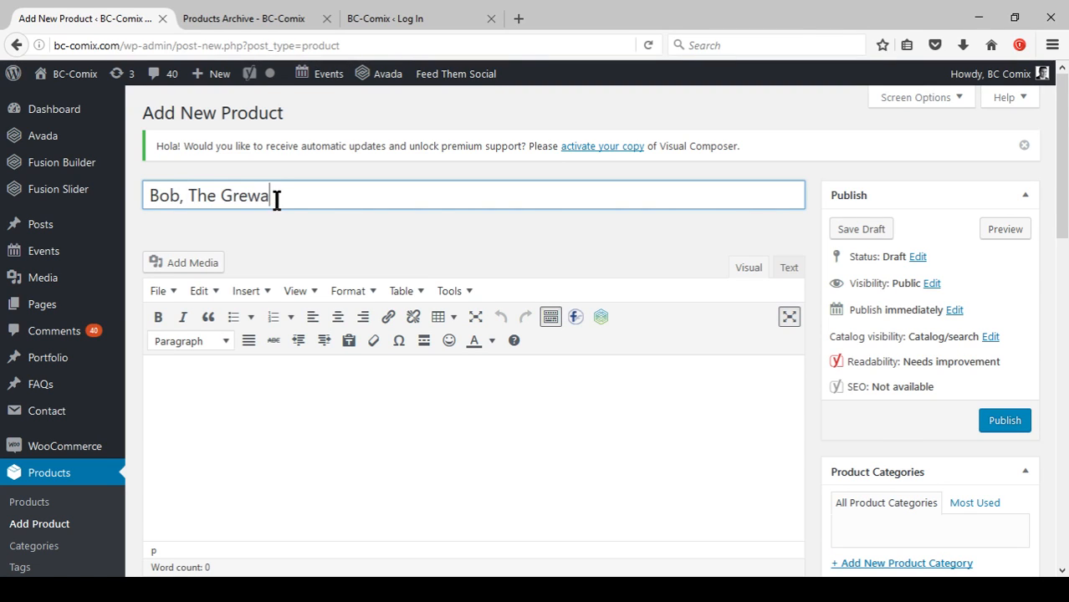
pyautogui.write('at King')
pyautogui.press('BackSpace')
pyautogui.press('BackSpace')
pyautogui.press('BackSpace')
pyautogui.press('BackSpace')
pyautogui.write('King')
pyautogui.press('Tab')
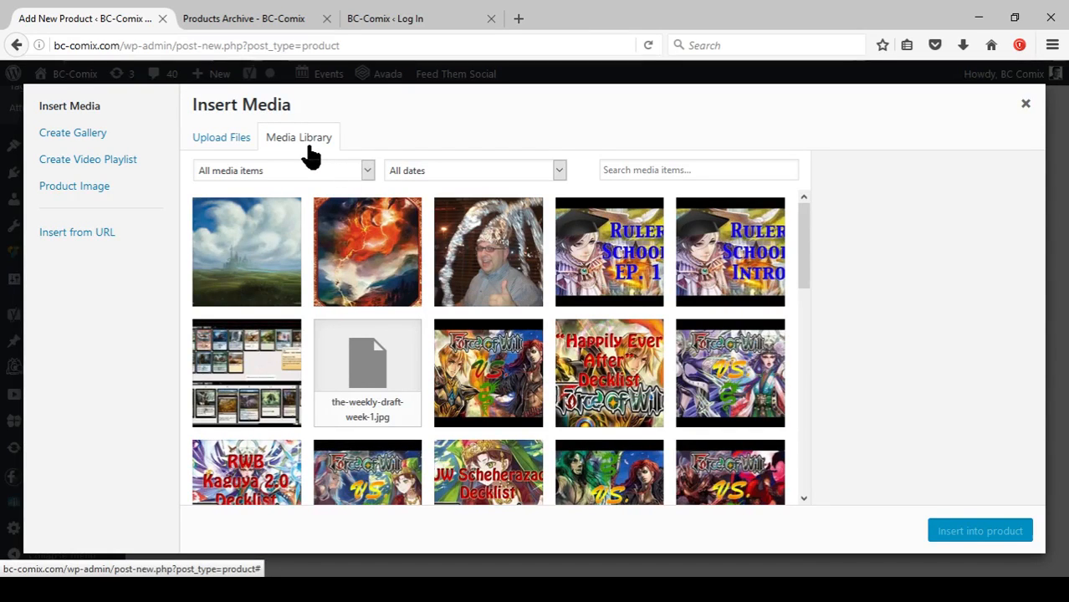
pyautogui.scroll(-3, 502, 282)
pyautogui.scroll(-12, 502, 282)
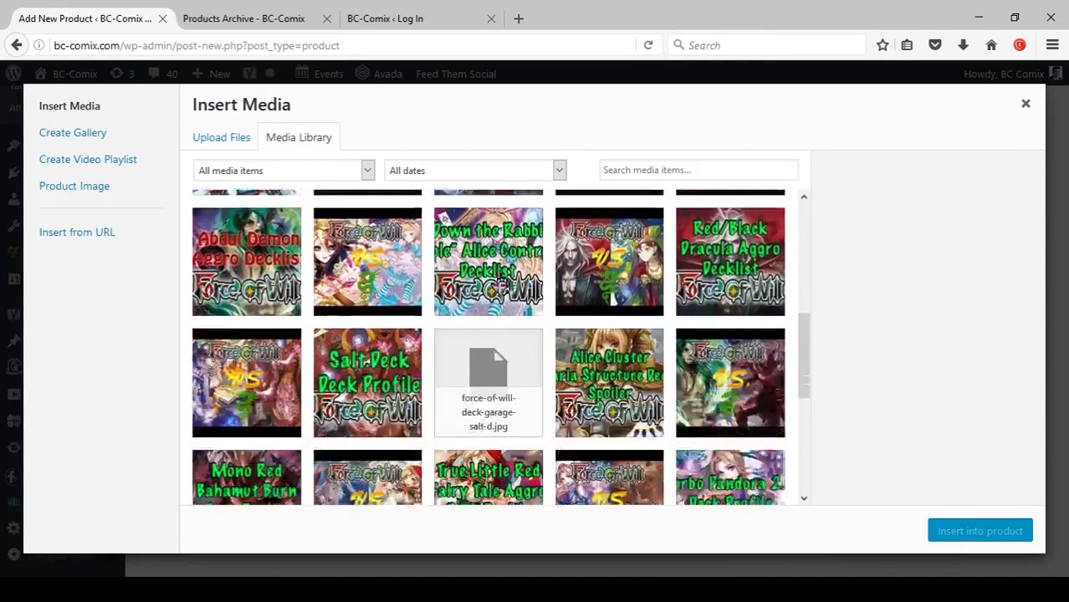
pyautogui.scroll(15, 499, 284)
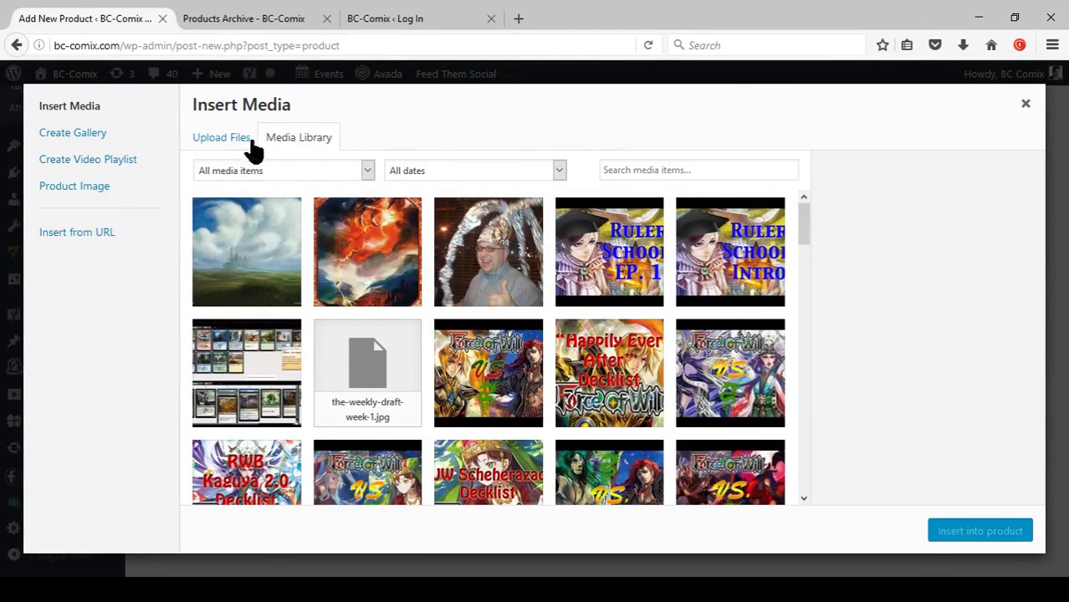
pyautogui.click(222, 148)
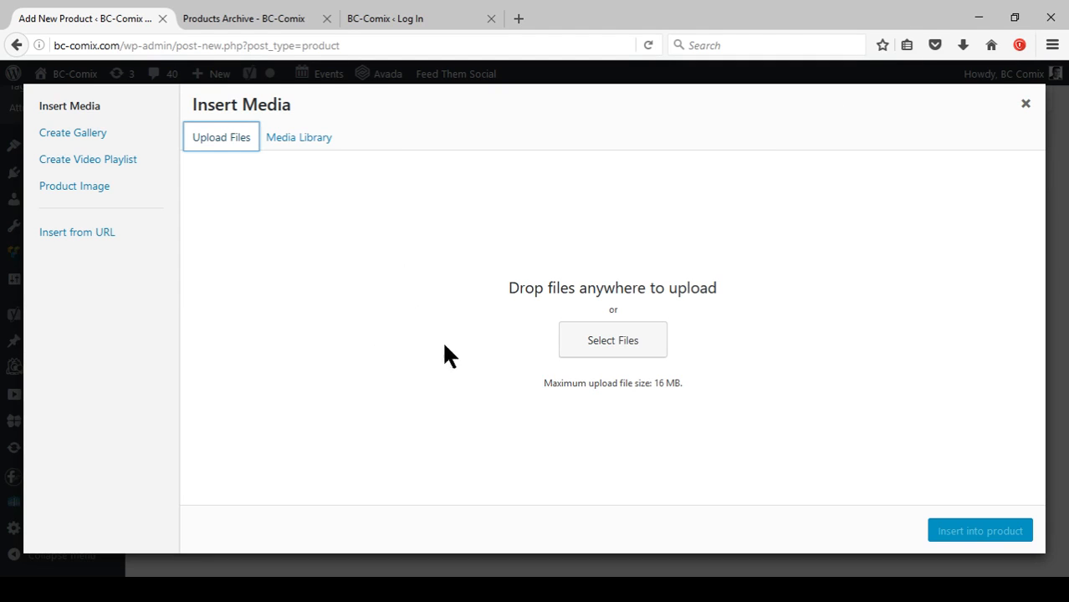
pyautogui.click(604, 345)
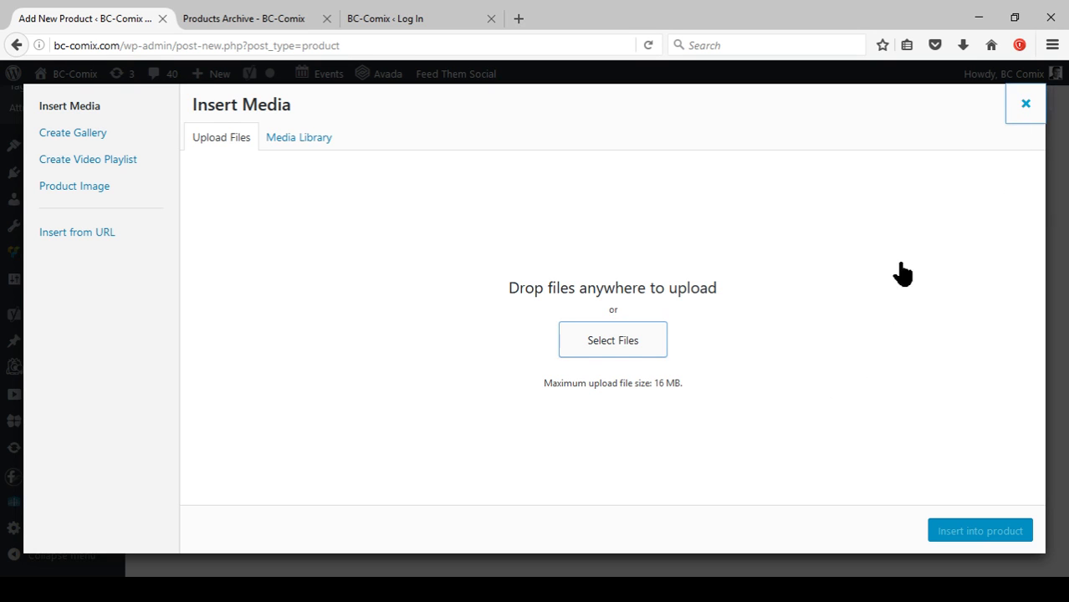
pyautogui.press('Escape')
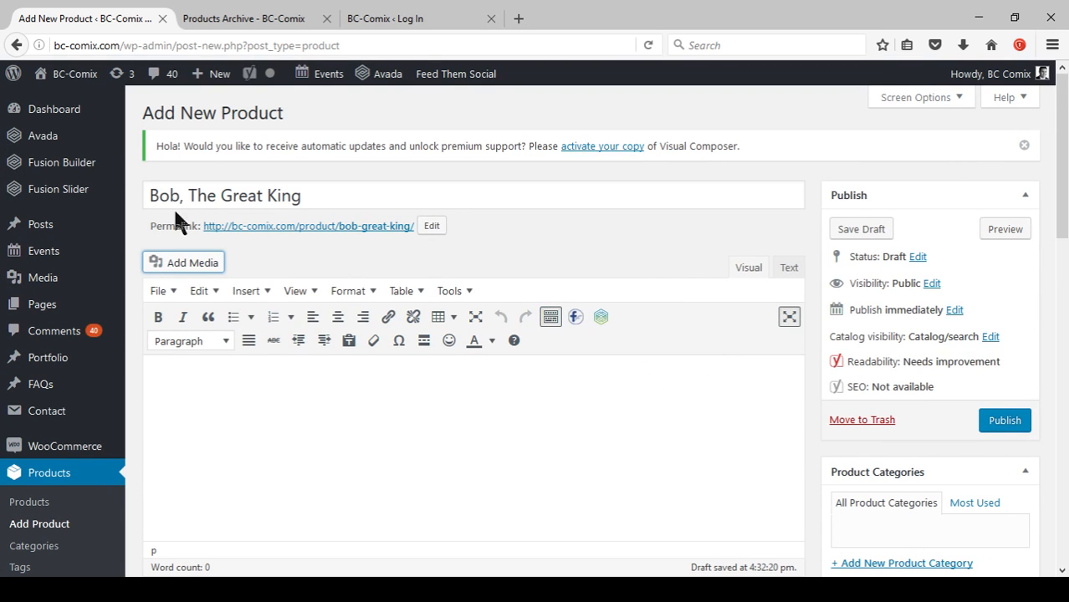
# Insert the Bob4Sale.jpg image from the media library into the product description.
pyautogui.click(189, 265)
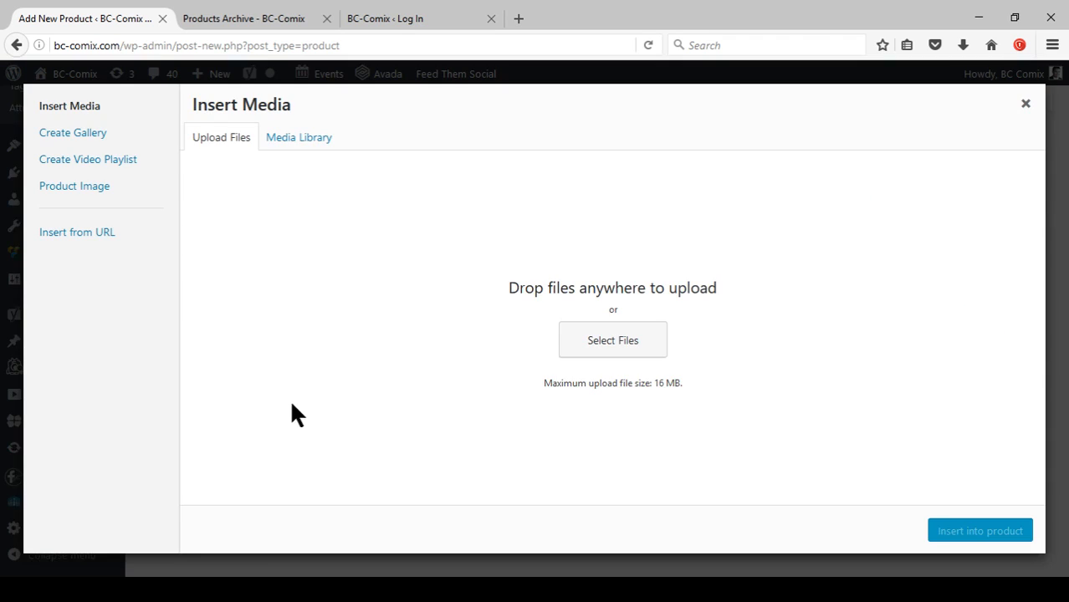
pyautogui.click(293, 139)
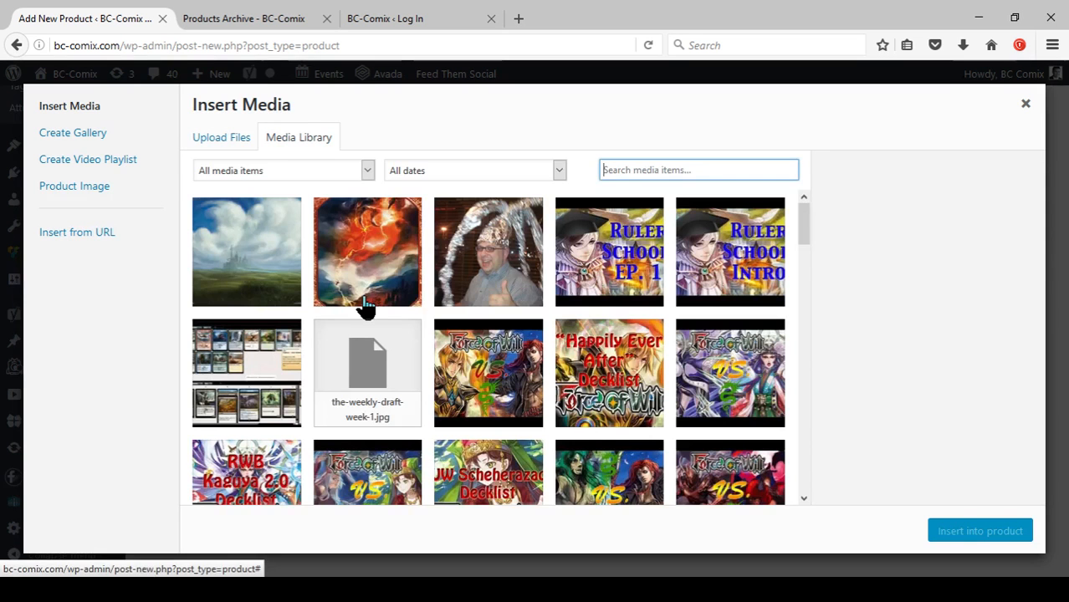
pyautogui.click(502, 251)
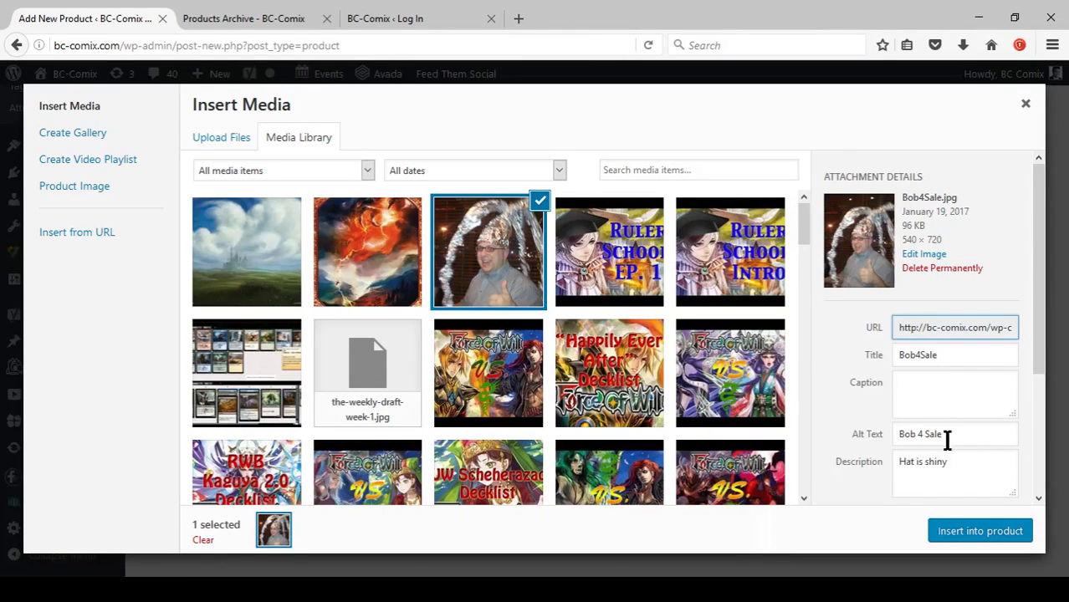
pyautogui.click(972, 535)
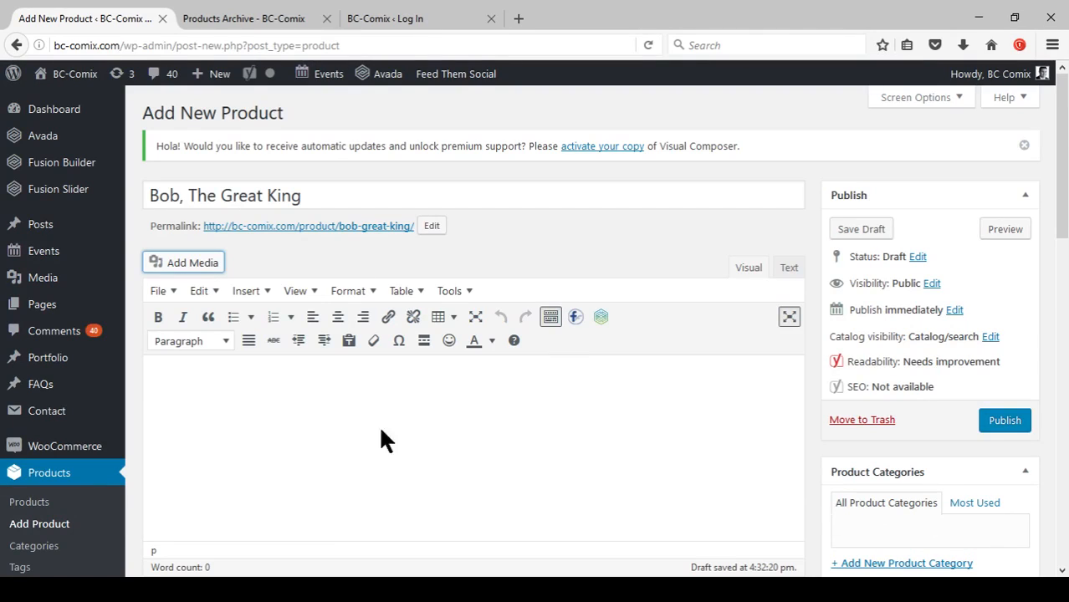
# Below the image, write the description 'All hail the Great King Bob! Buy Bob for the low price of free! You get 10 minutes of Bob's Time.'.
pyautogui.scroll(-2, 496, 432)
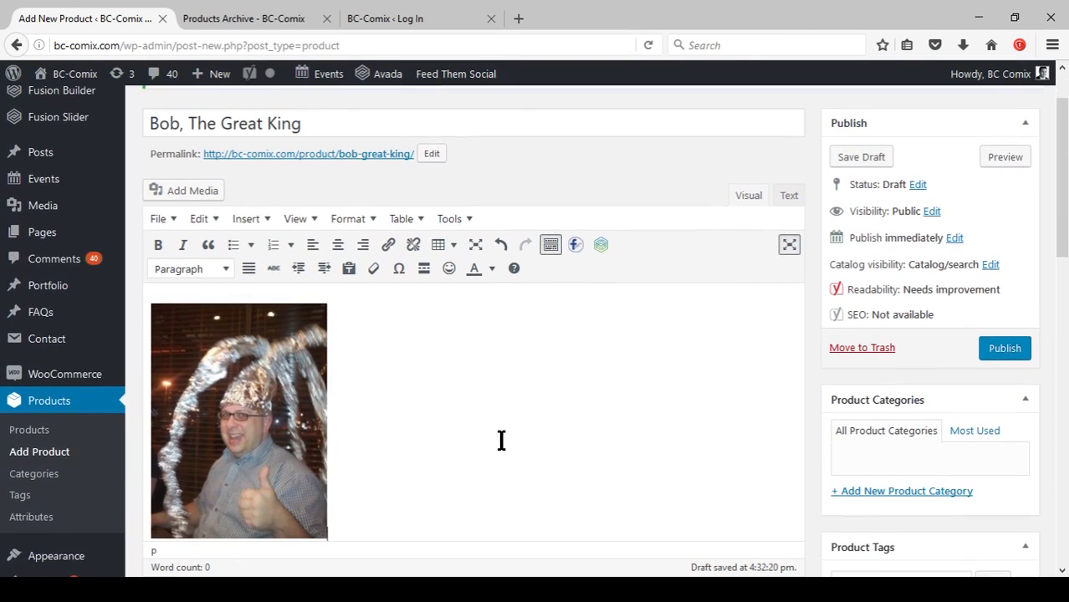
pyautogui.scroll(-2, 503, 440)
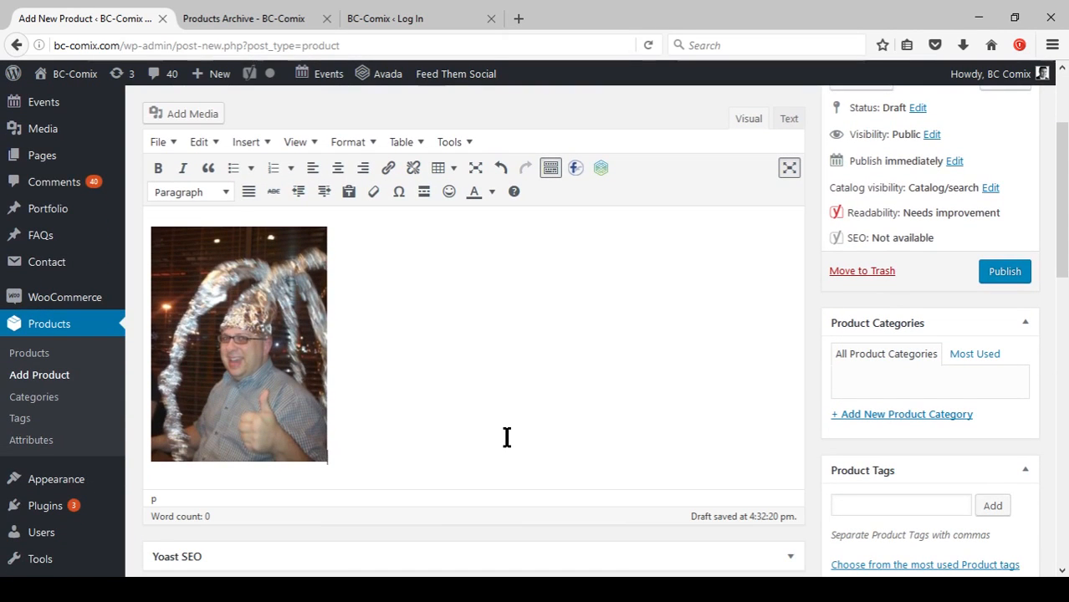
pyautogui.press('Return')
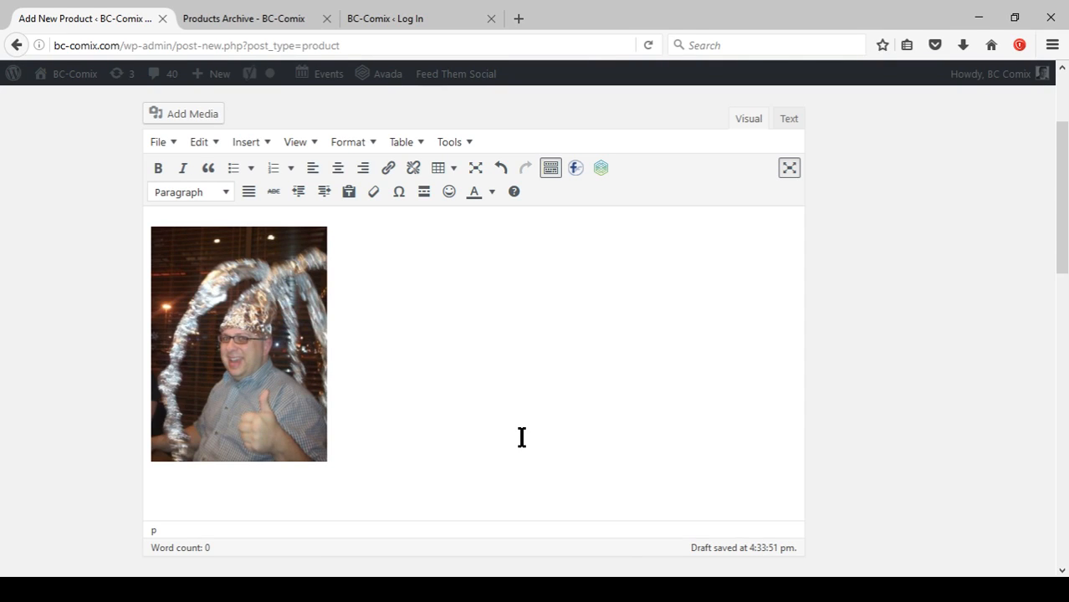
pyautogui.write('ll hail the G')
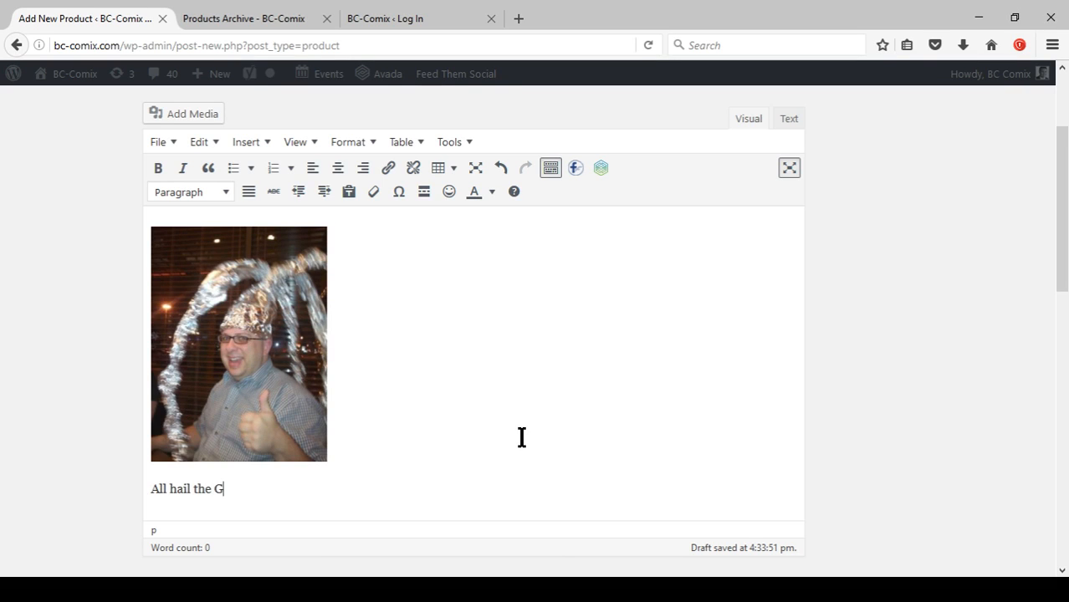
pyautogui.write('reat King Bob, B')
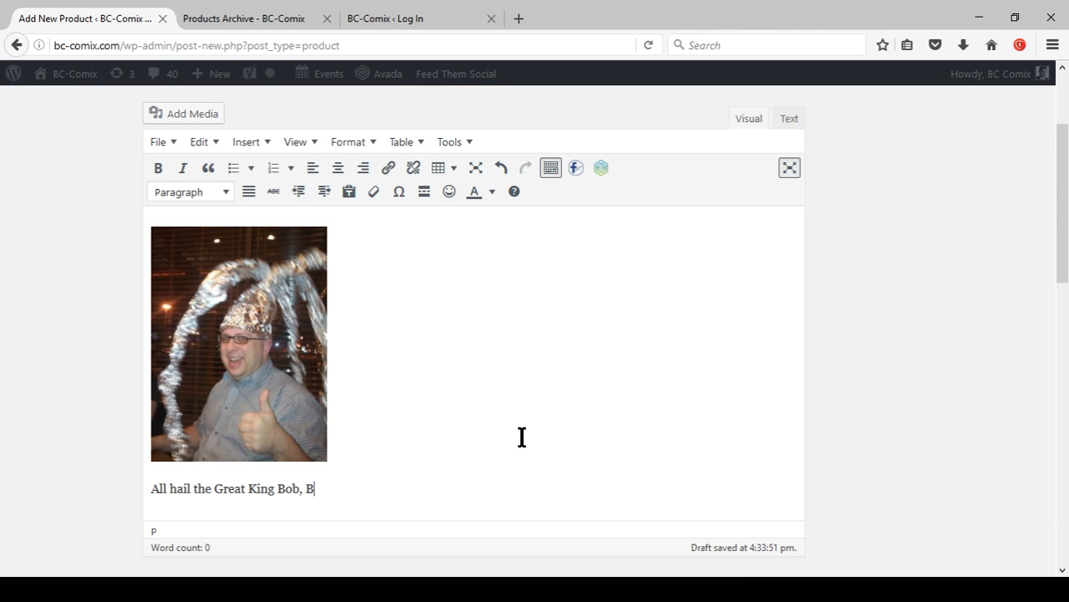
pyautogui.press('BackSpace')
pyautogui.press('BackSpace')
pyautogui.write('B')
pyautogui.write('uy Bob for ')
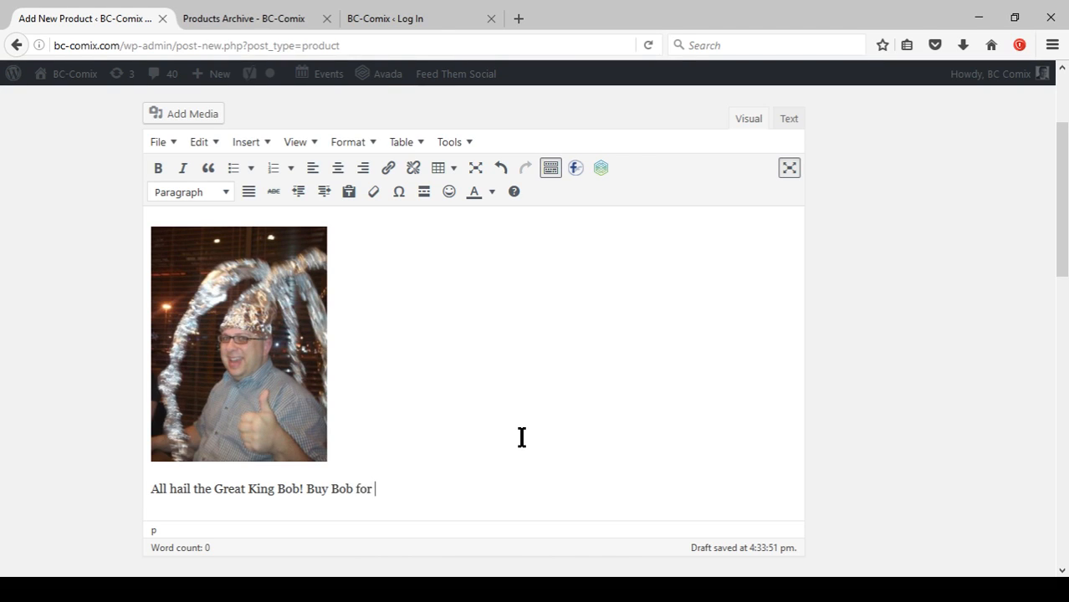
pyautogui.write('the low pr')
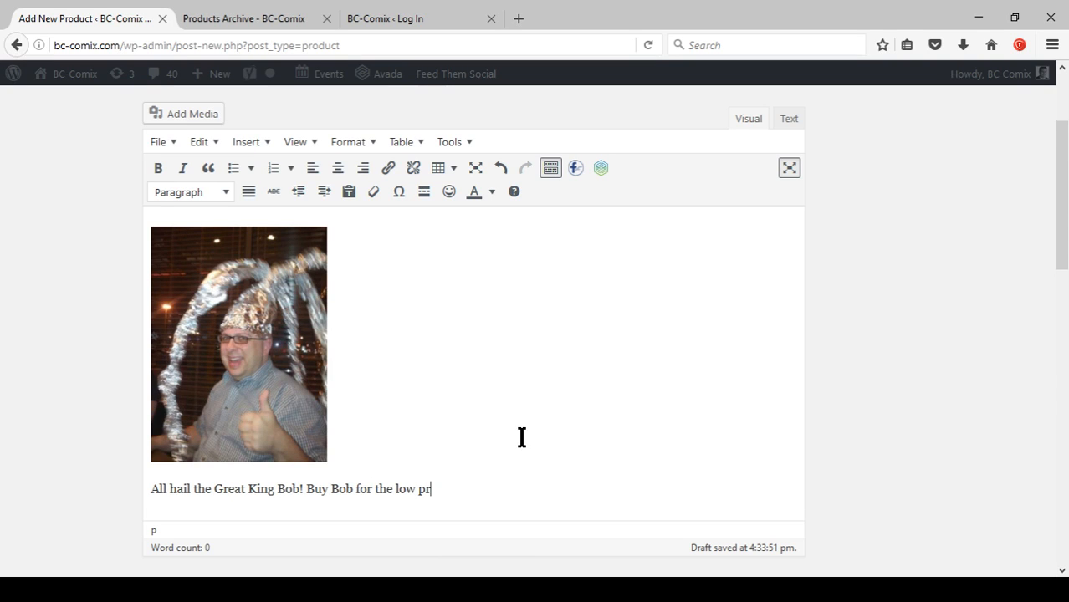
pyautogui.write('ice of free,')
pyautogui.write('Th')
pyautogui.press('BackSpace')
pyautogui.press('BackSpace')
pyautogui.press('BackSpace')
pyautogui.write("You get 10 minutes of Bob's Time.")
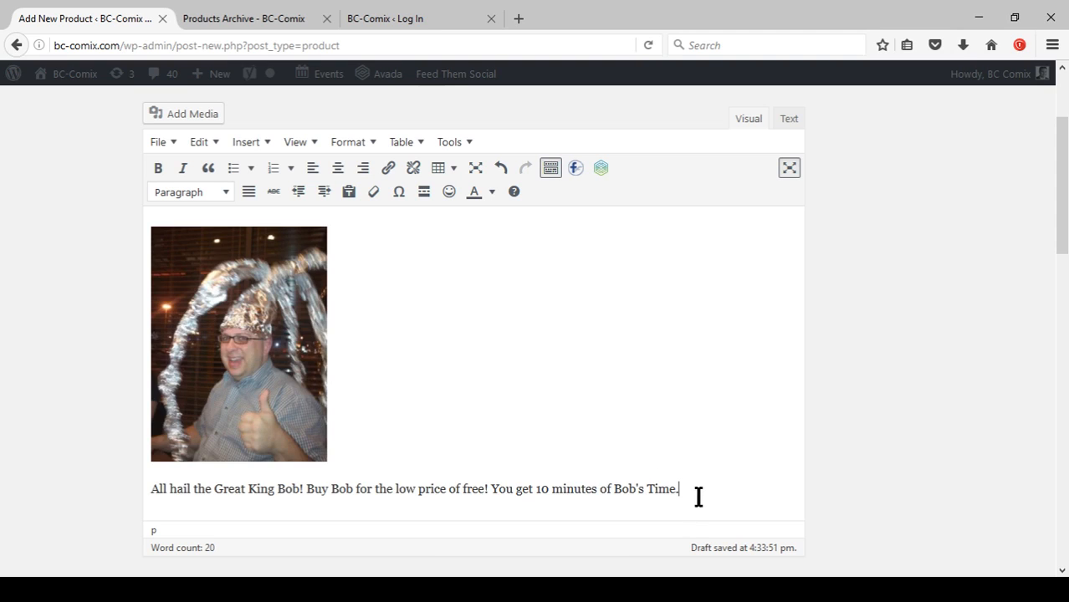
# Copy the whole description, image included, and paste it into the Product Short Description editor.
pyautogui.hotkey('ctrl', 'a')
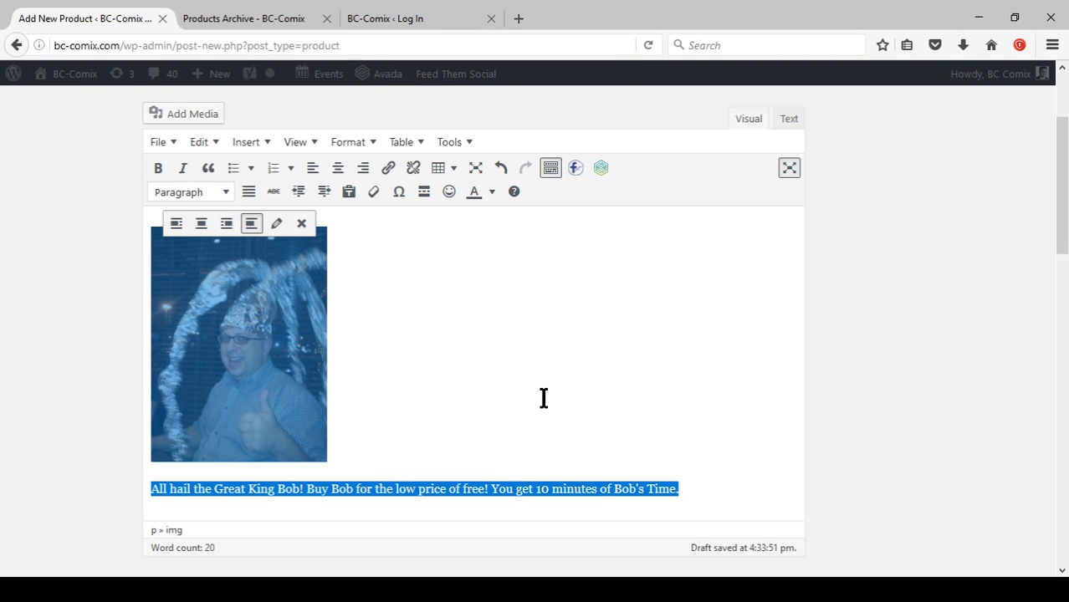
pyautogui.click(491, 372)
pyautogui.tripleClick(716, 490)
pyautogui.hotkey('ctrl', 'c')
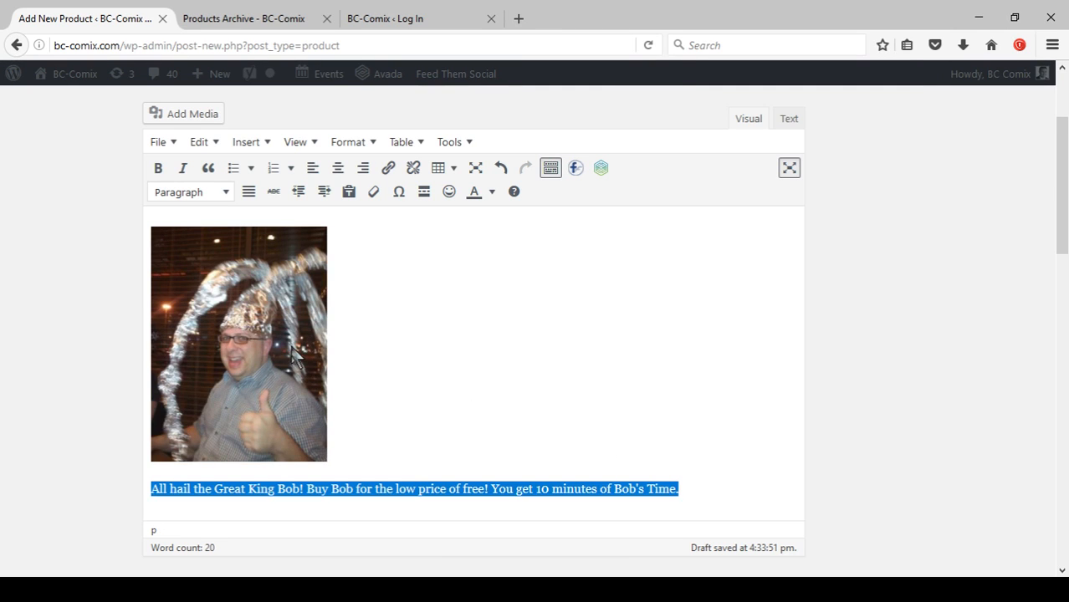
pyautogui.hotkey('ctrl', 'a')
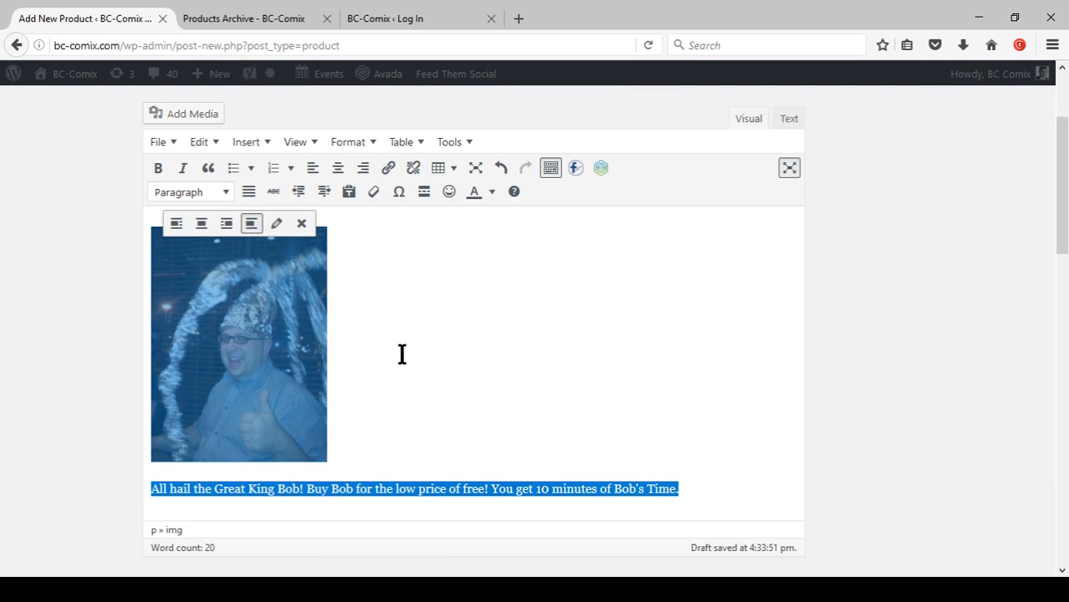
pyautogui.scroll(-2, 368, 368)
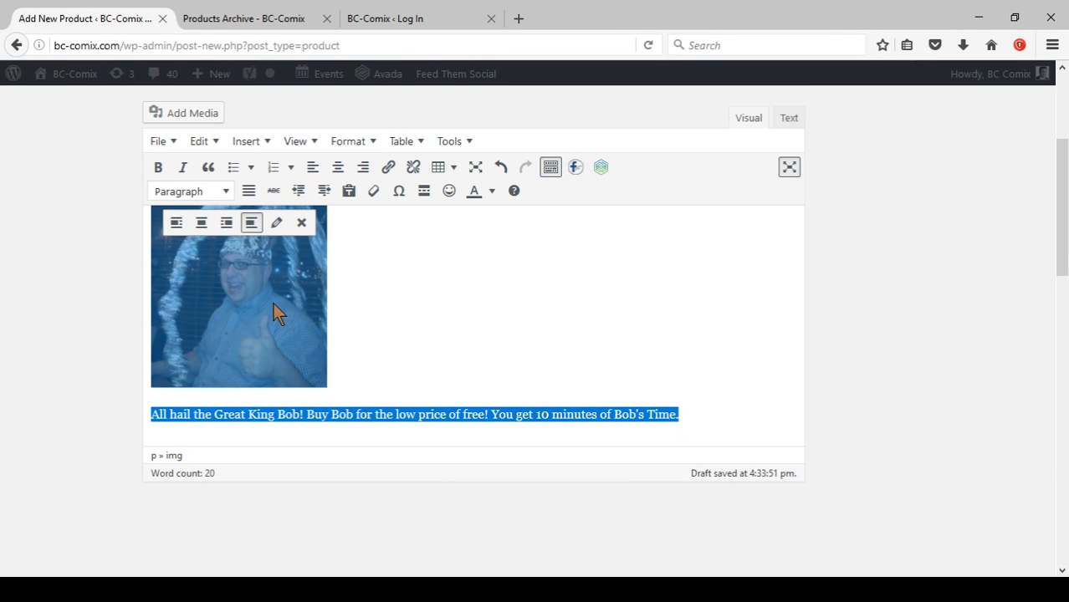
pyautogui.click(525, 324)
pyautogui.scroll(-5, 520, 341)
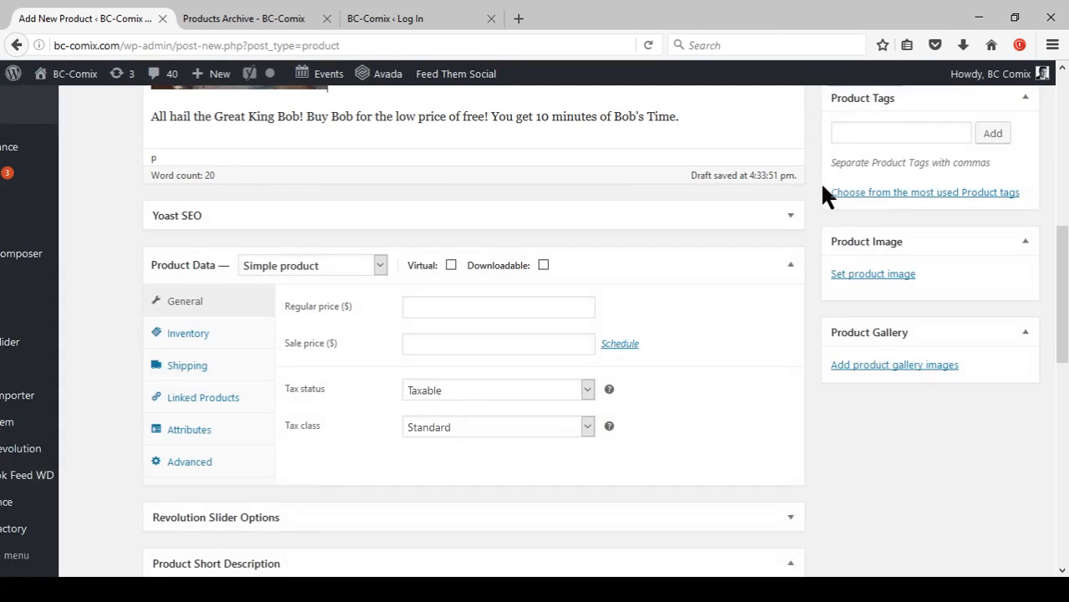
pyautogui.scroll(-1, 808, 220)
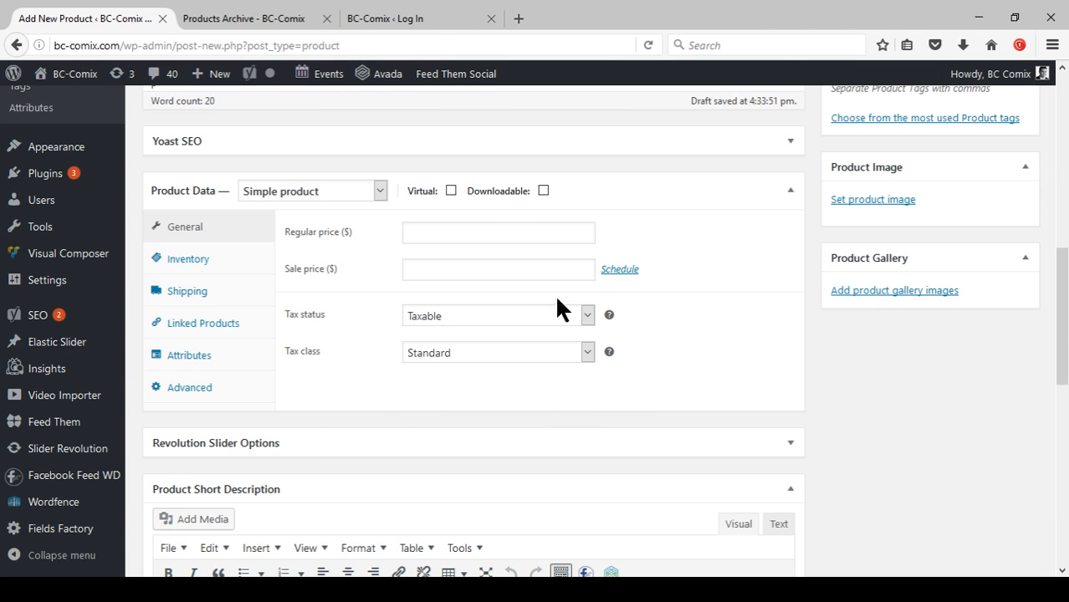
pyautogui.scroll(-3, 495, 305)
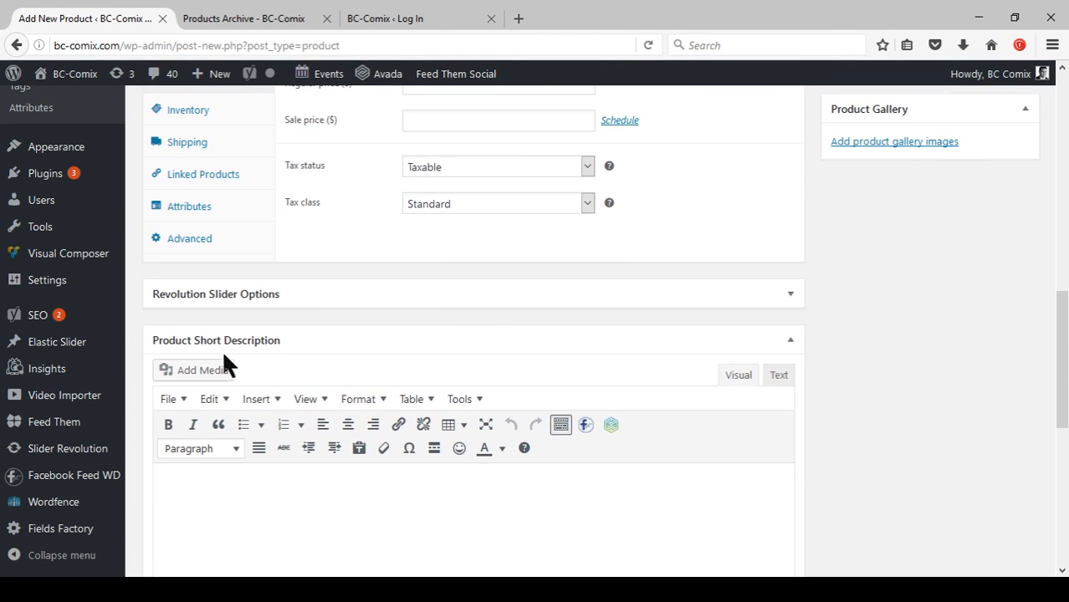
pyautogui.scroll(-3, 359, 343)
pyautogui.click(341, 378)
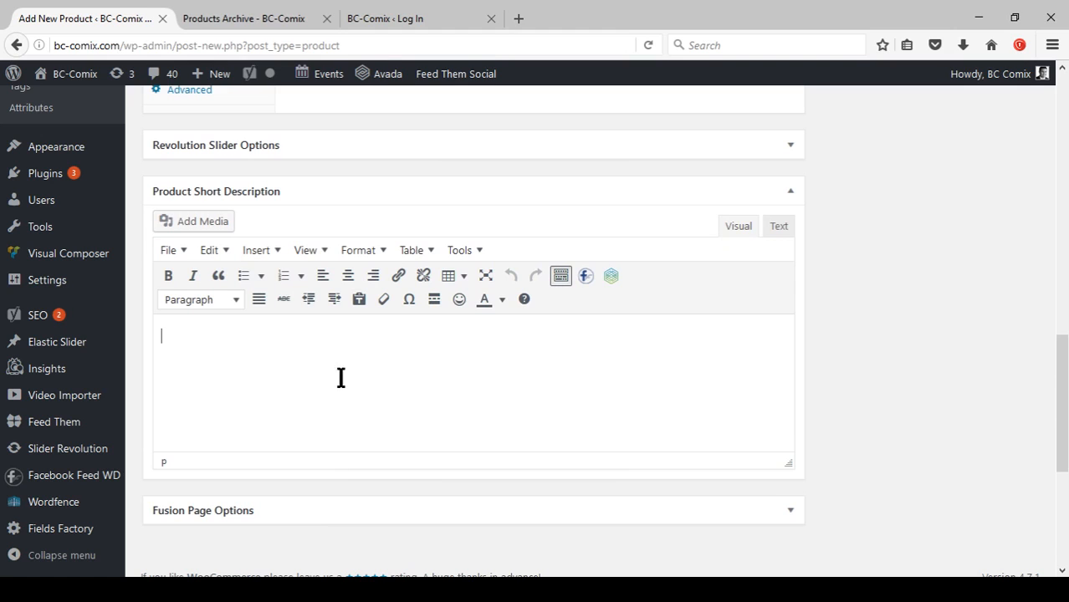
pyautogui.hotkey('ctrl', 'v')
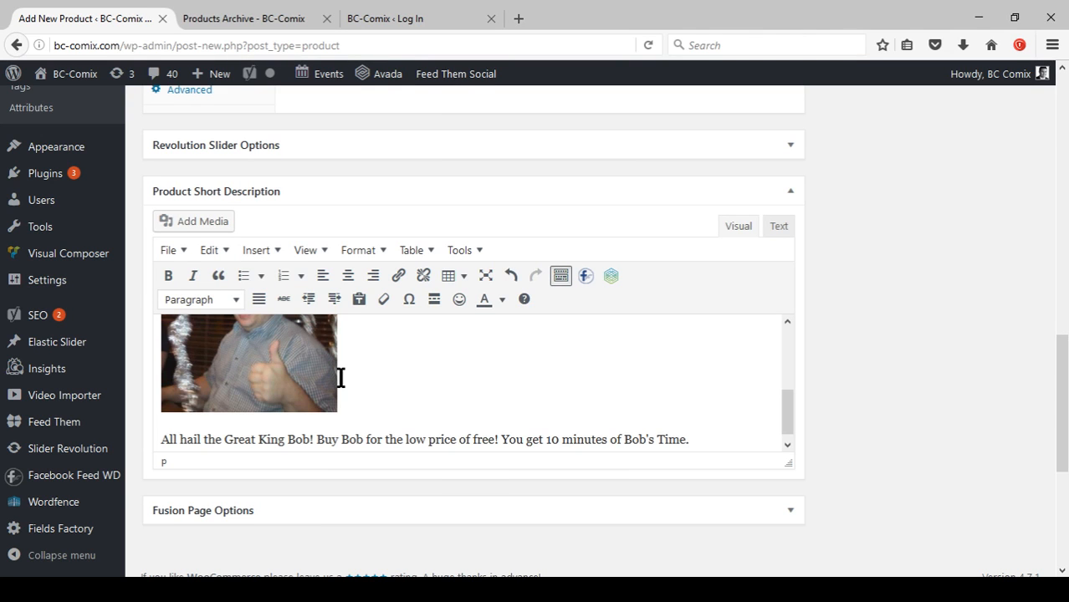
# Review the edit form and the live shop page in the Products Archive tab.
pyautogui.click(392, 386)
pyautogui.scroll(5, 570, 407)
pyautogui.scroll(8, 861, 399)
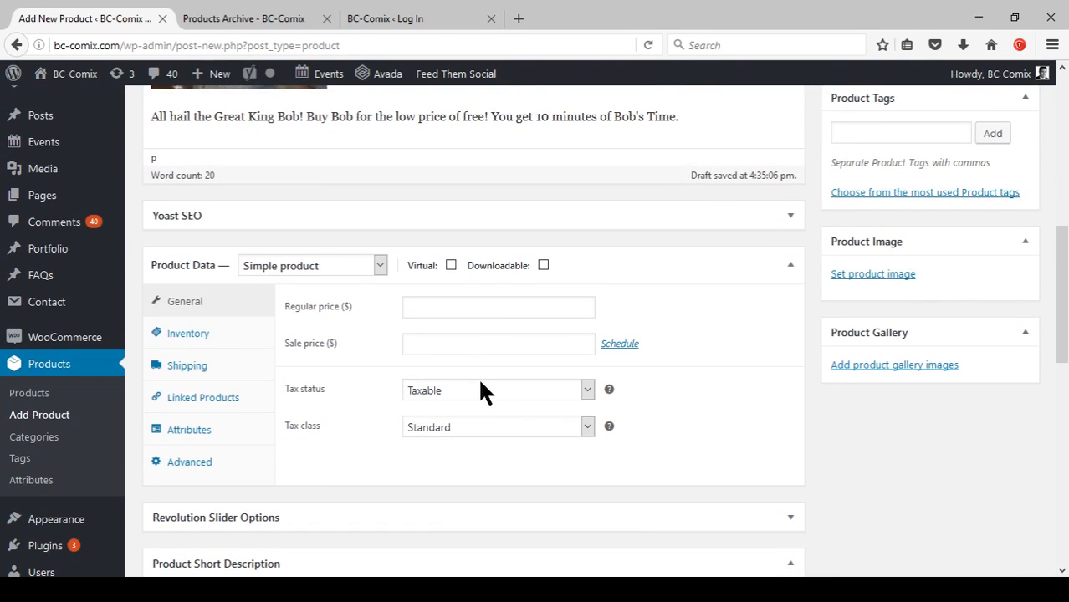
pyautogui.scroll(3, 730, 396)
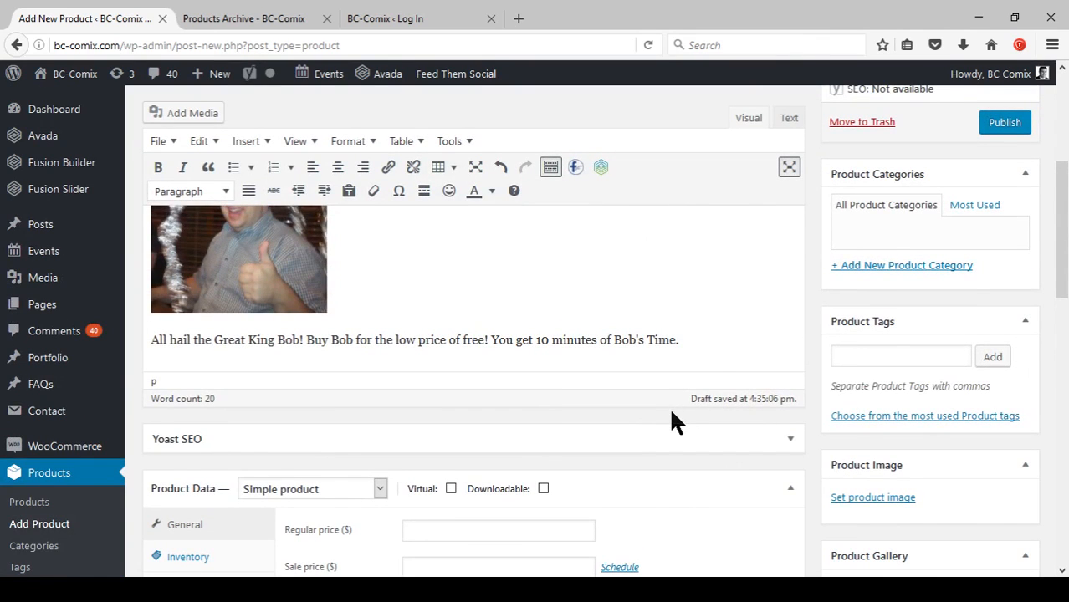
pyautogui.scroll(3, 694, 389)
pyautogui.scroll(-4, 616, 350)
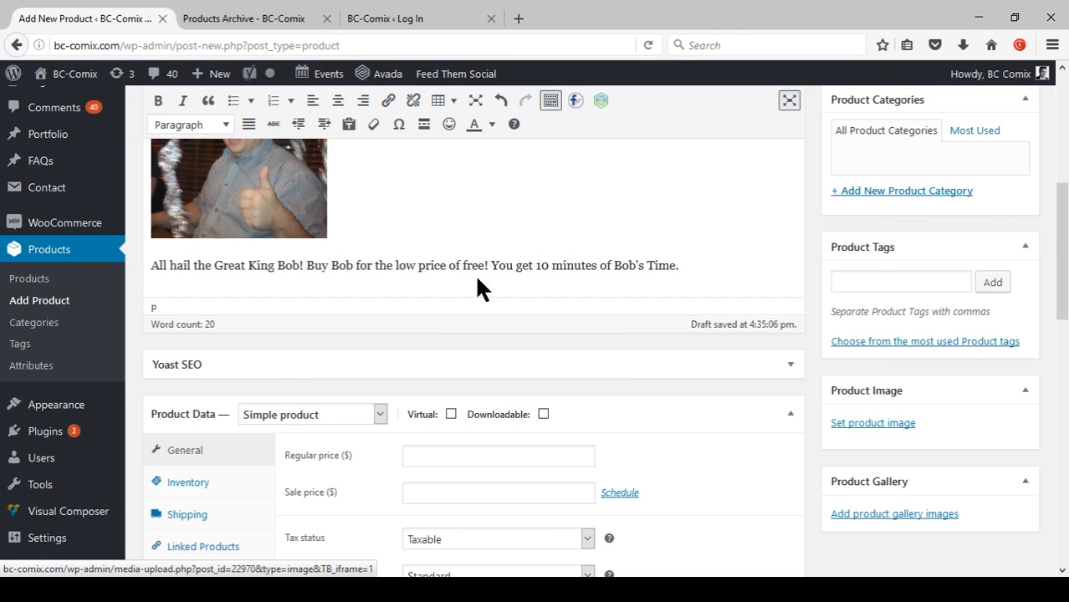
pyautogui.click(268, 17)
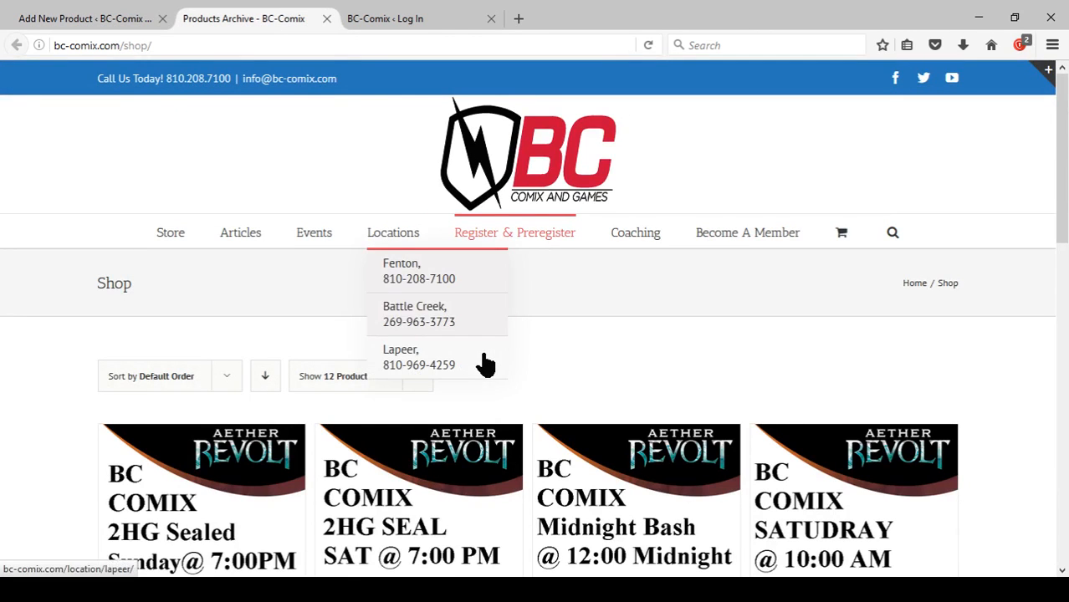
pyautogui.scroll(-3, 671, 432)
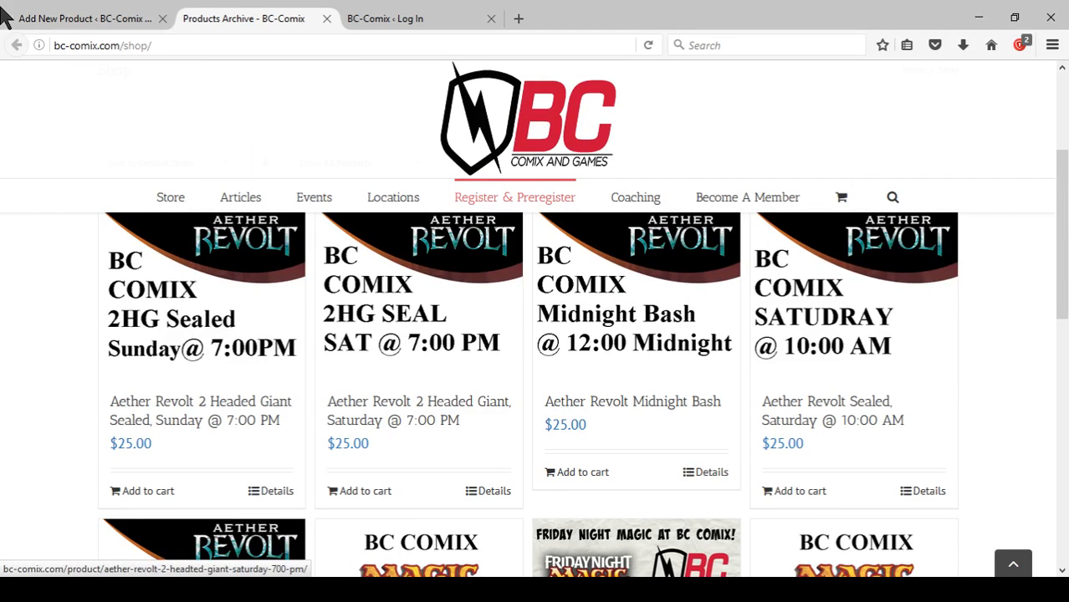
pyautogui.click(90, 18)
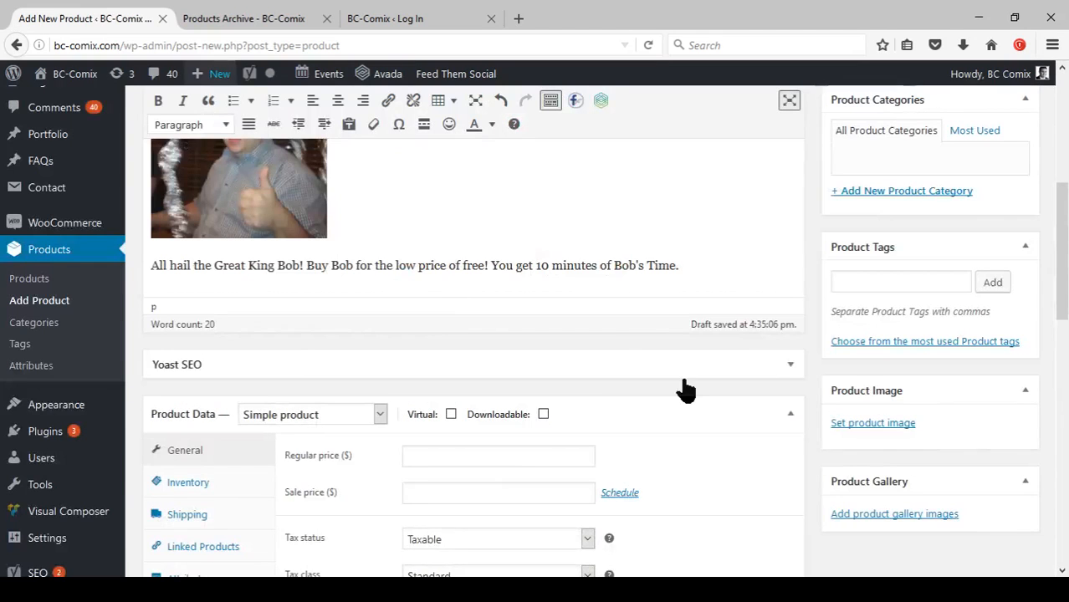
# Set Bob4Sale.jpg from the media library as the product image.
pyautogui.click(847, 426)
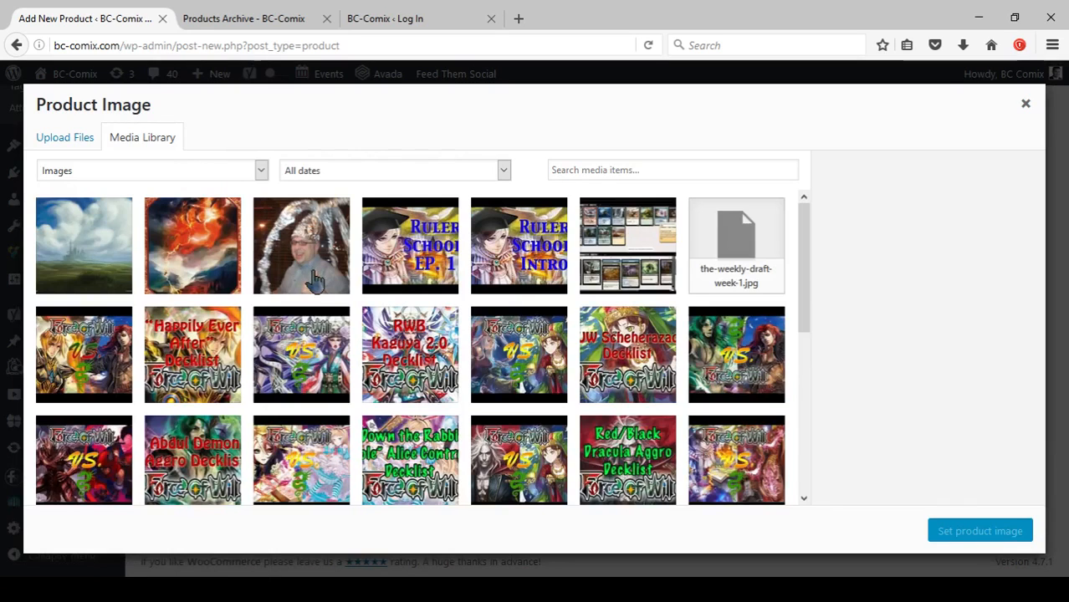
pyautogui.click(311, 273)
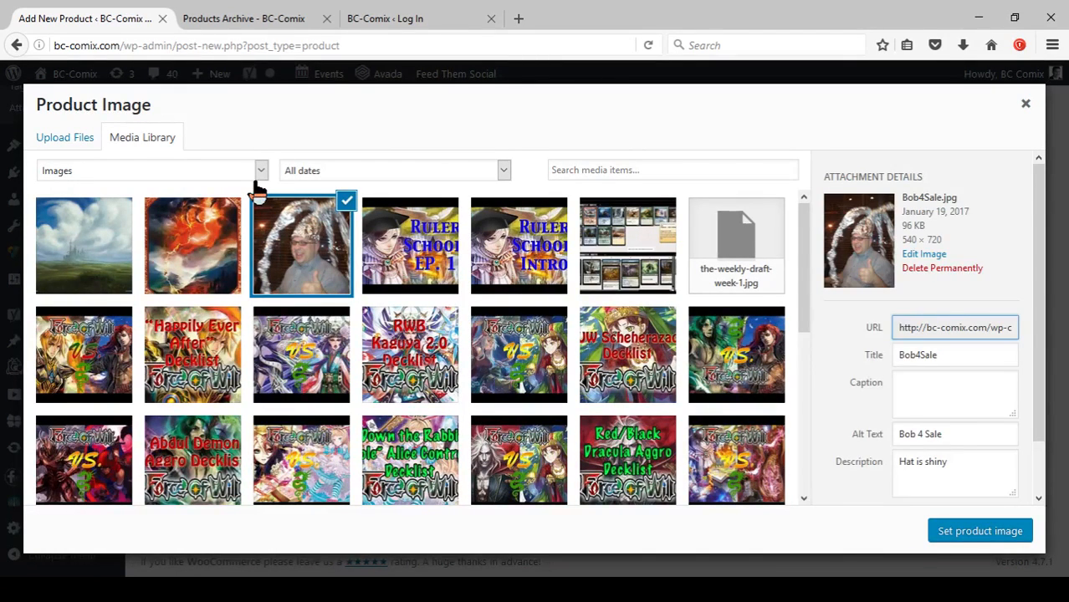
pyautogui.click(956, 544)
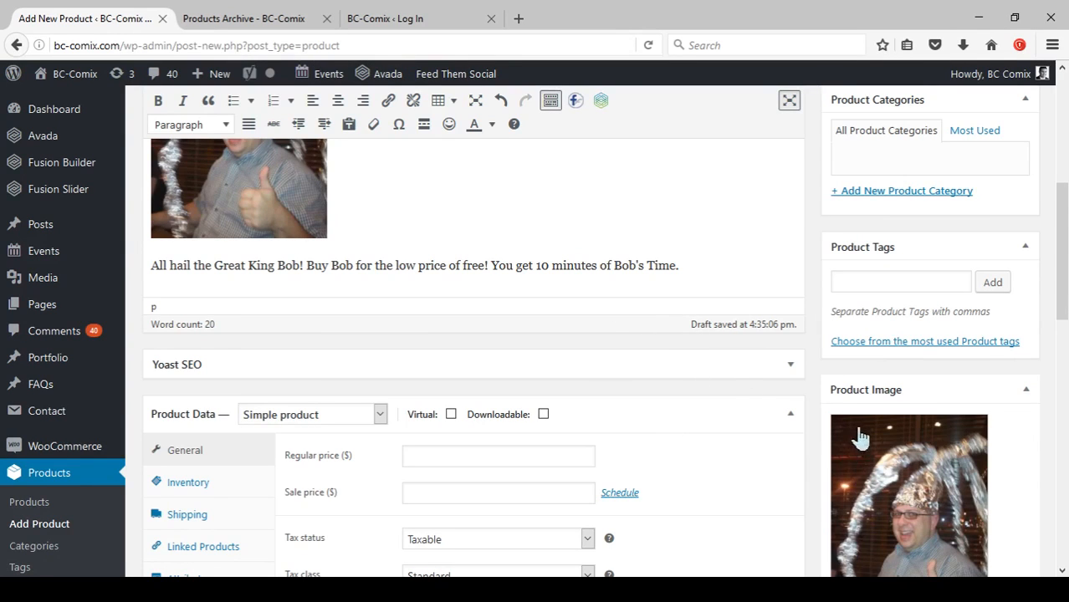
# Preview the draft product page in a new tab.
pyautogui.scroll(-5, 866, 451)
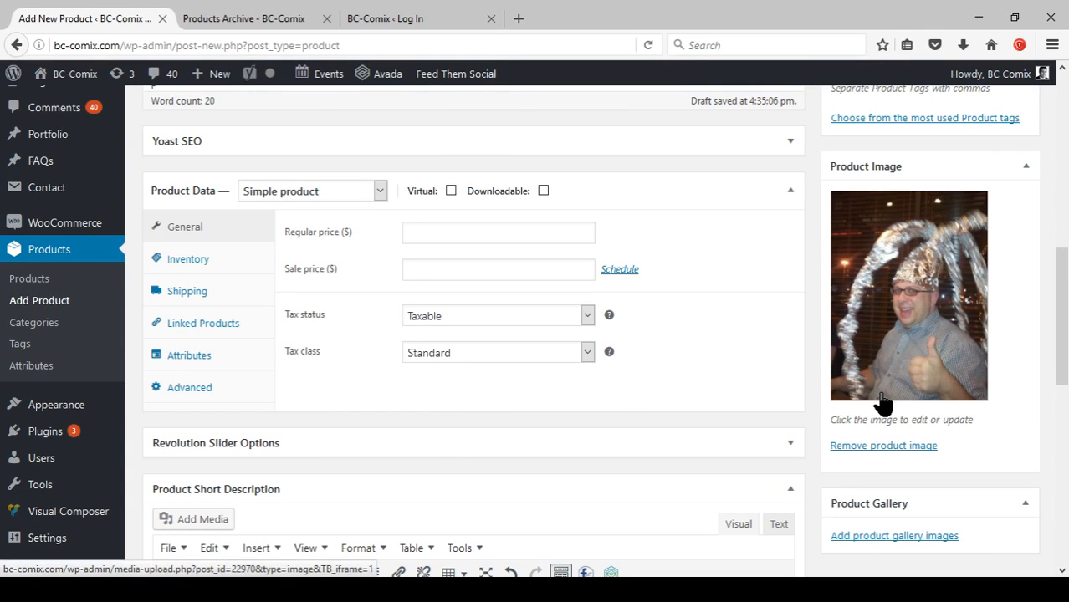
pyautogui.scroll(10, 761, 350)
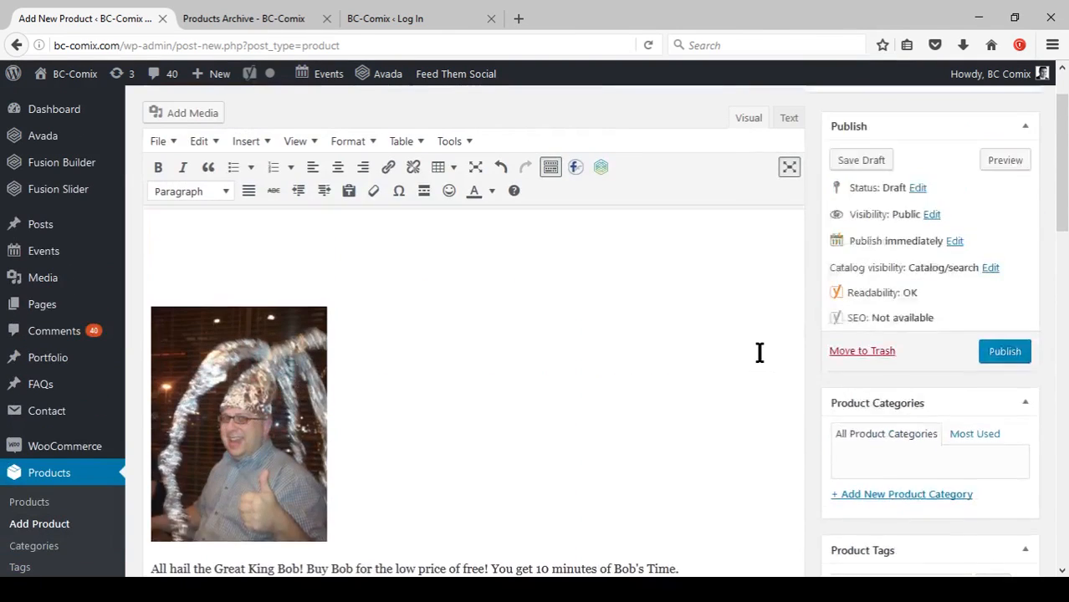
pyautogui.scroll(2, 711, 358)
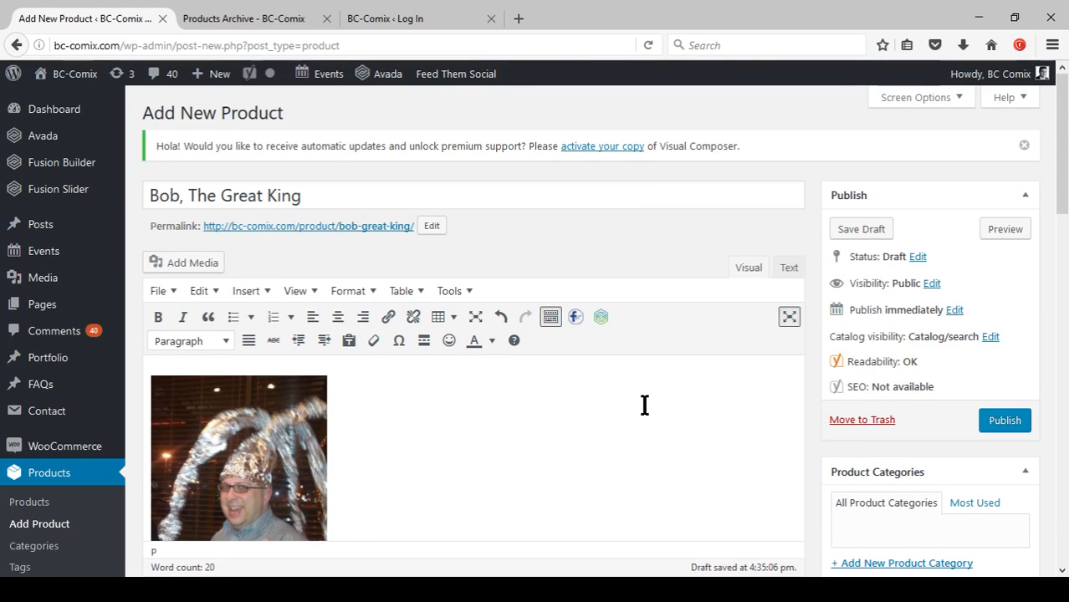
pyautogui.click(1005, 230)
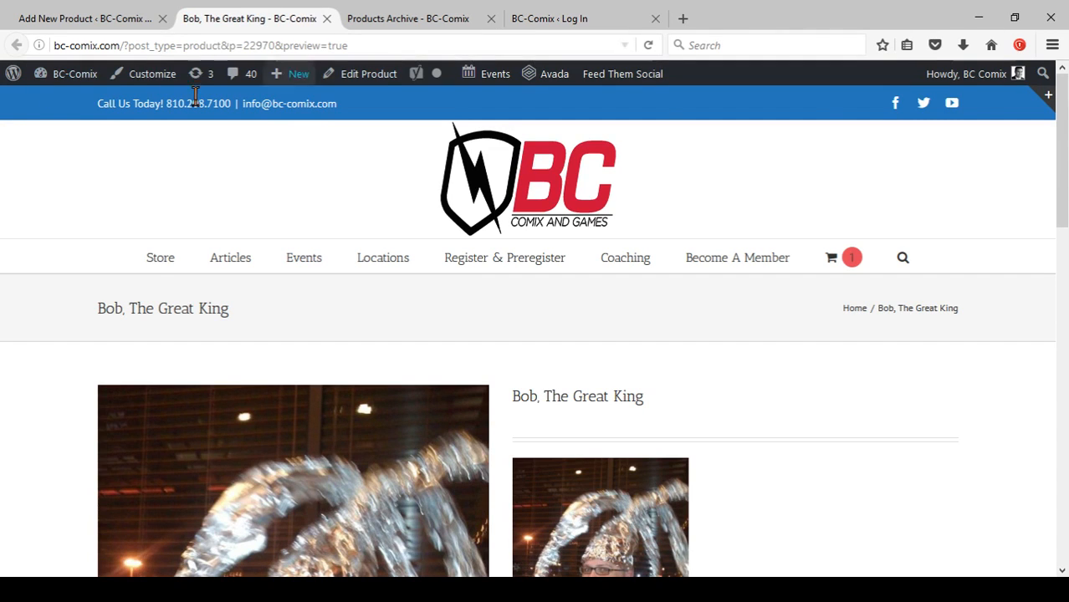
pyautogui.scroll(-3, 537, 246)
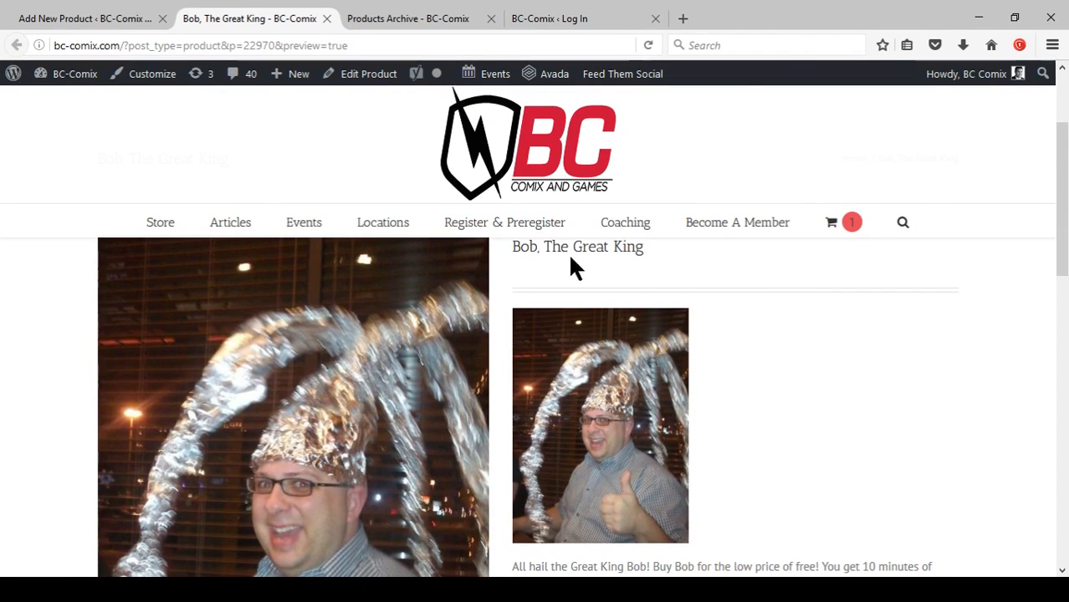
# Scroll through the product preview page to review the image, title and description layout.
pyautogui.scroll(-3, 791, 282)
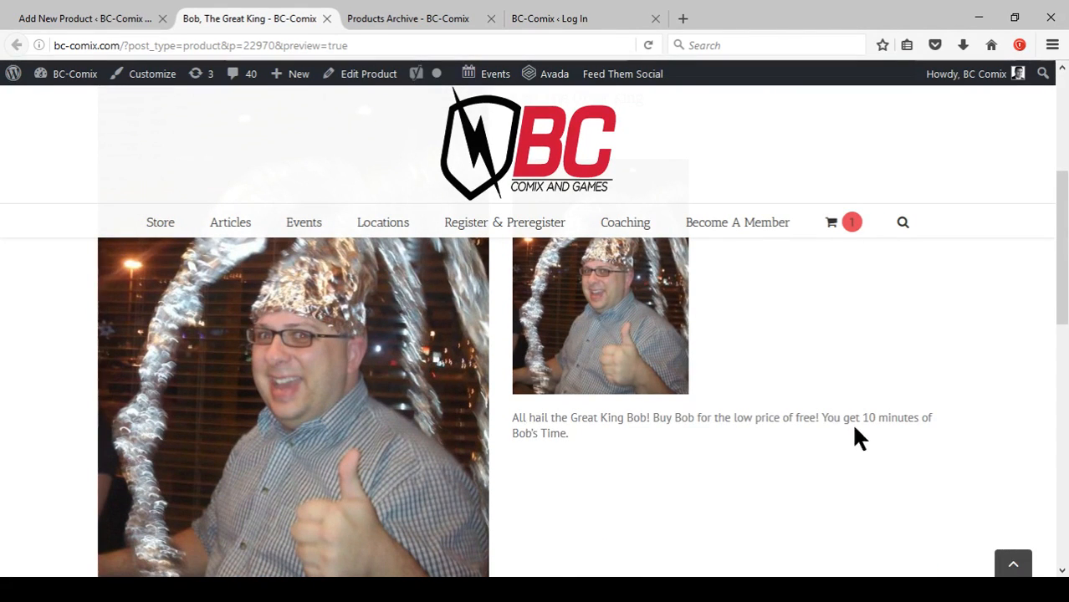
pyautogui.scroll(-1, 828, 426)
pyautogui.scroll(-3, 817, 418)
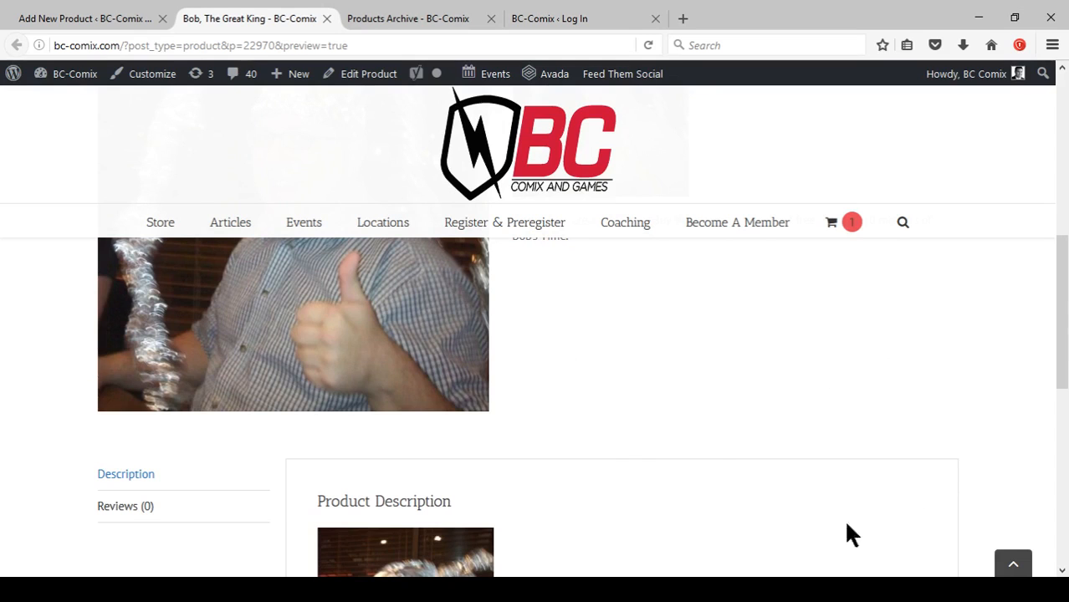
pyautogui.scroll(-8, 725, 441)
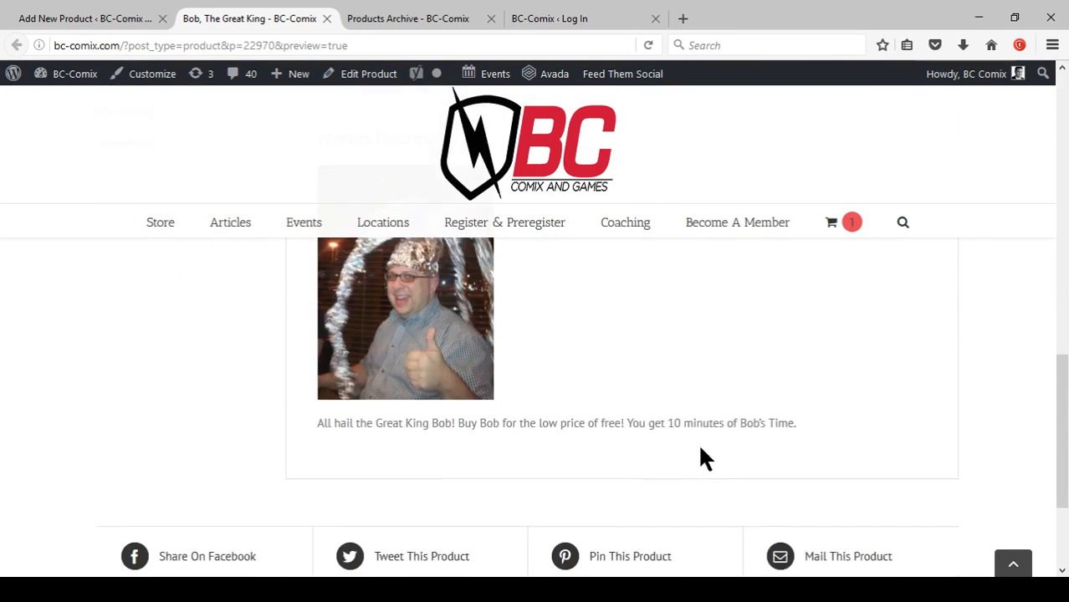
pyautogui.scroll(2, 691, 421)
pyautogui.scroll(10, 691, 421)
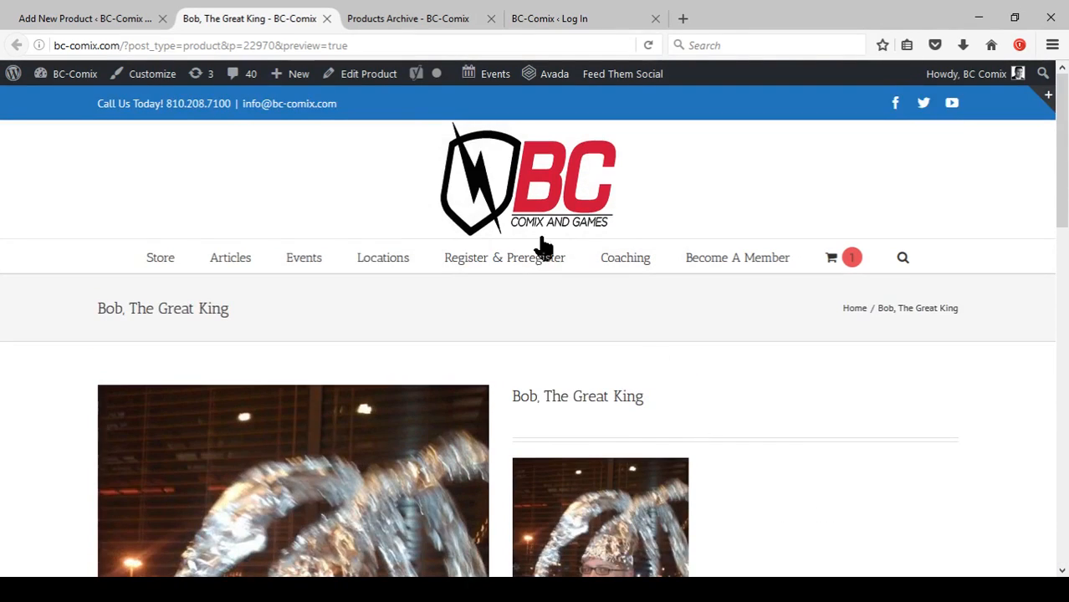
# Back in the product editor, set the regular price to 0.
pyautogui.click(107, 18)
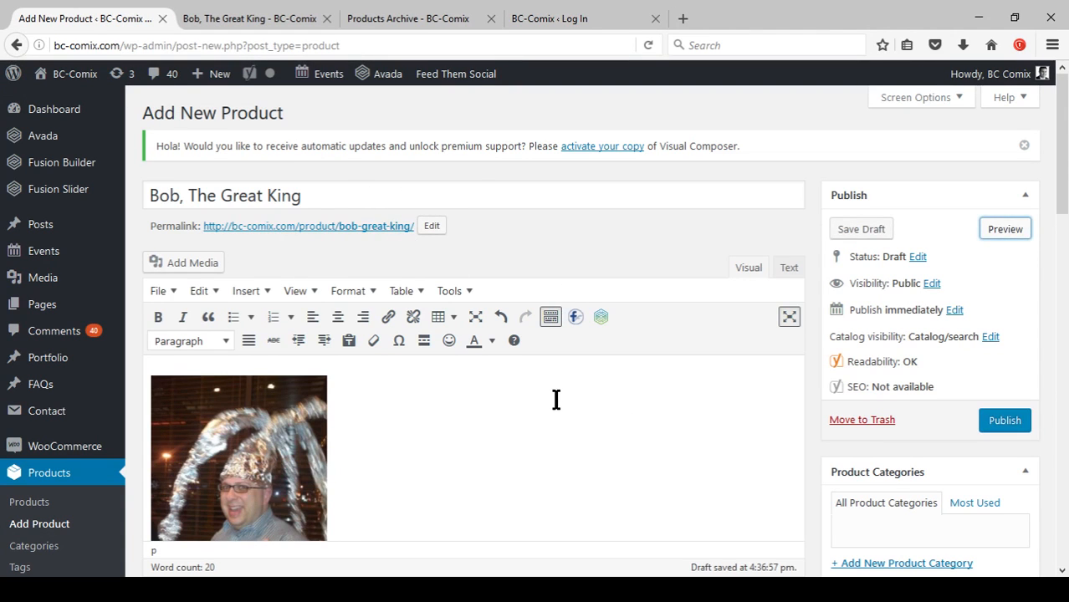
pyautogui.scroll(-5, 557, 398)
pyautogui.scroll(-3, 552, 391)
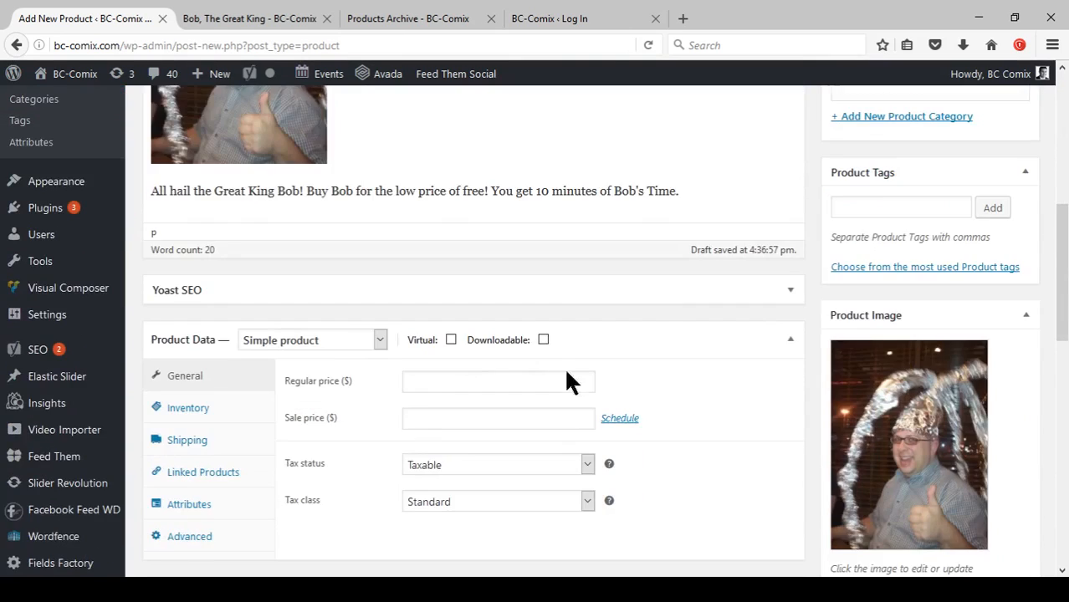
pyautogui.scroll(1, 598, 376)
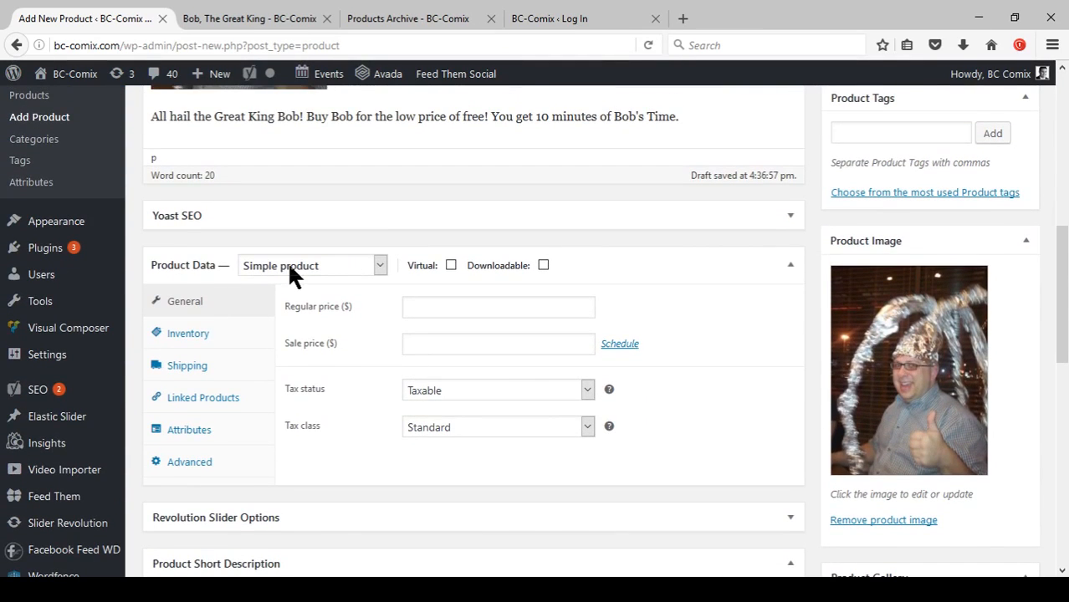
pyautogui.click(375, 263)
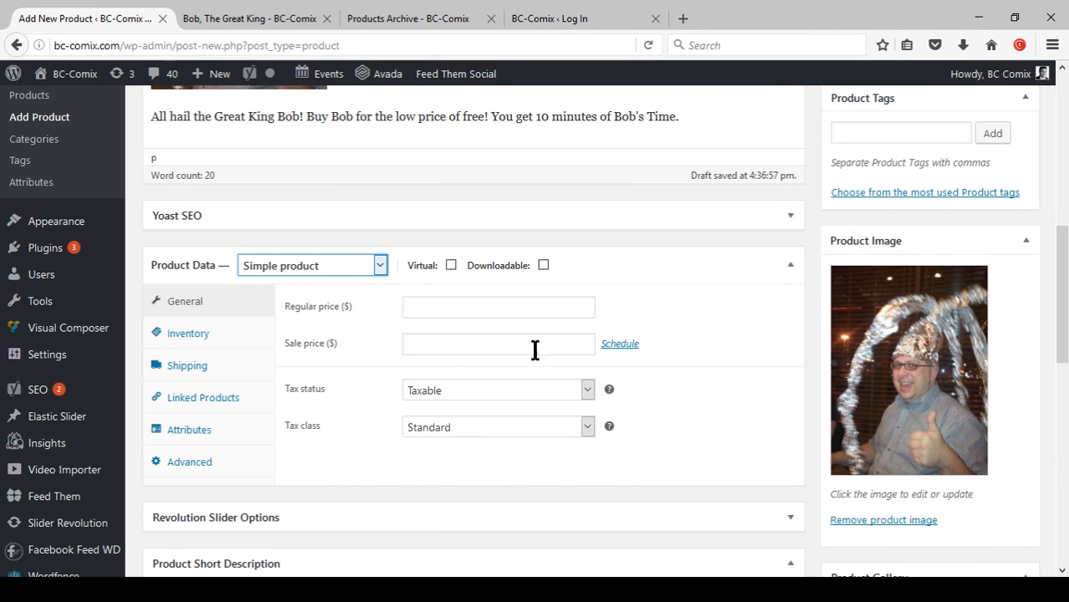
pyautogui.click(433, 304)
pyautogui.write('0')
pyautogui.press('Tab')
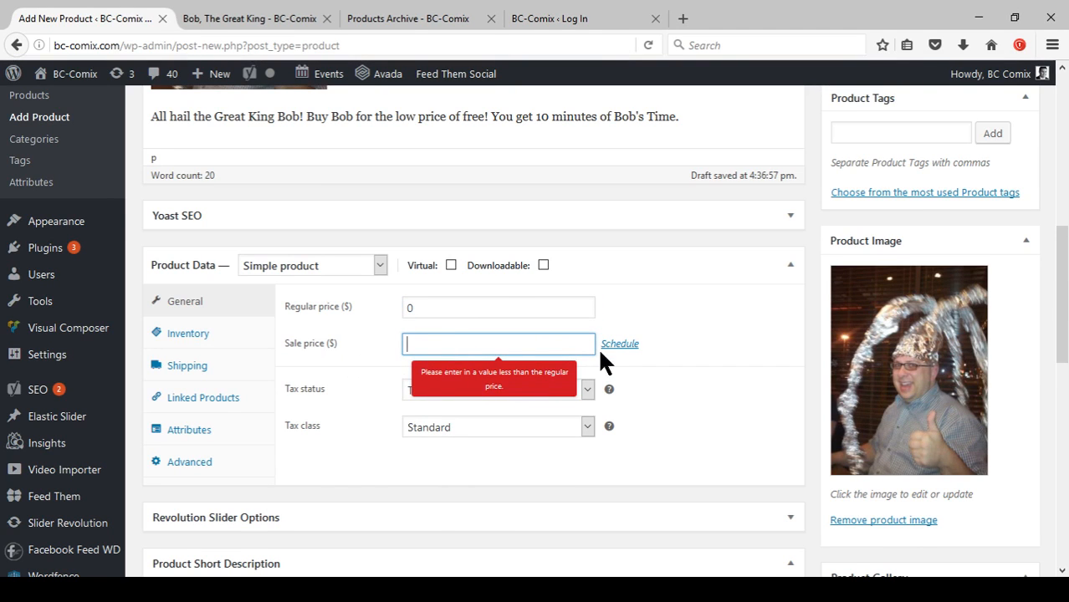
pyautogui.click(619, 344)
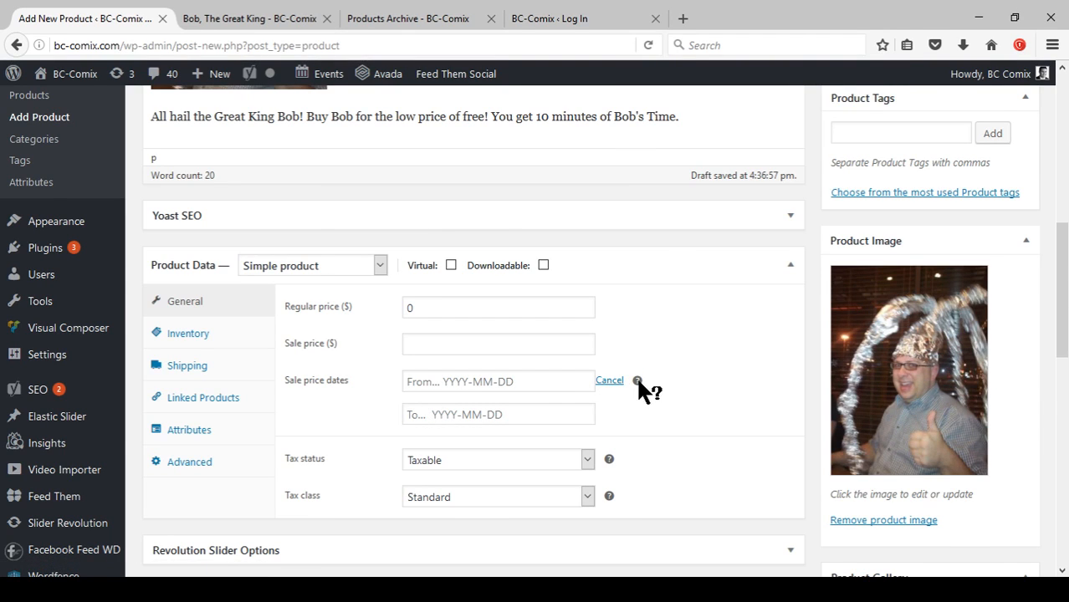
pyautogui.moveTo(638, 382)
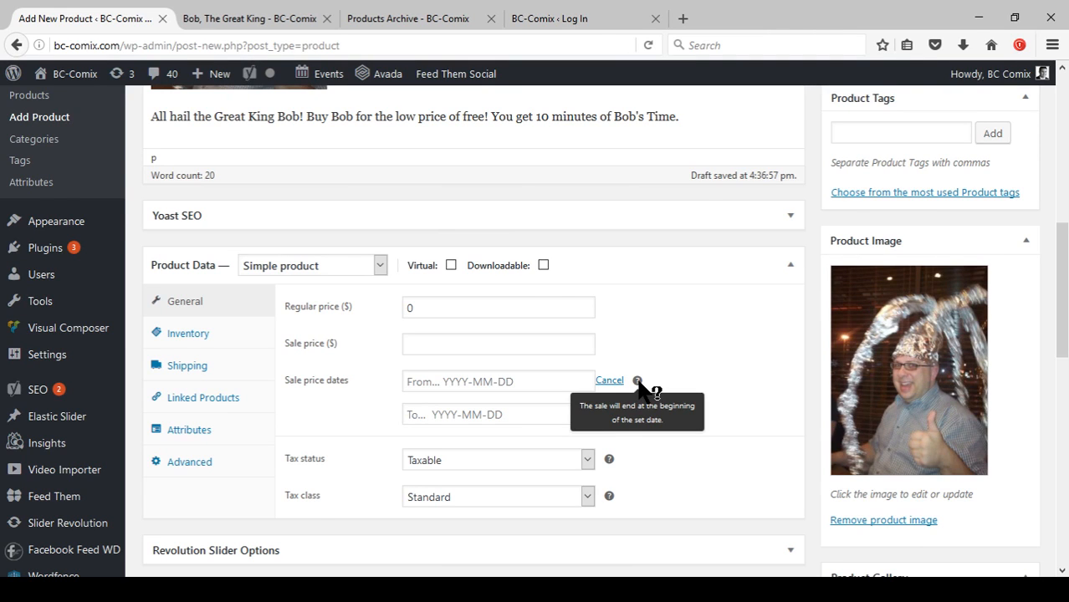
pyautogui.click(609, 381)
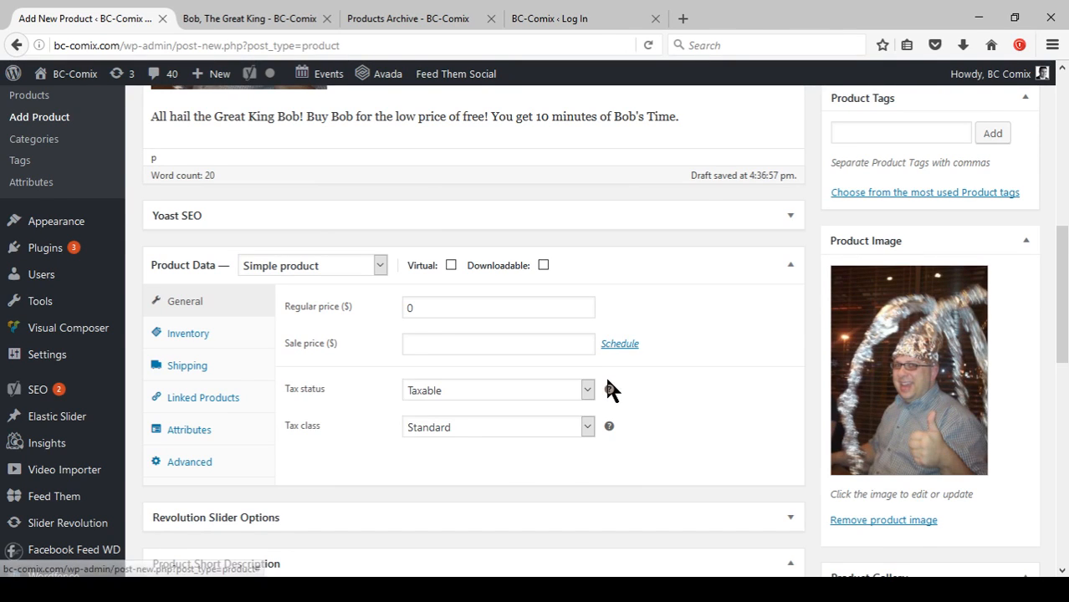
# Set the tax status to None and the tax class to Zero Rate.
pyautogui.click(504, 389)
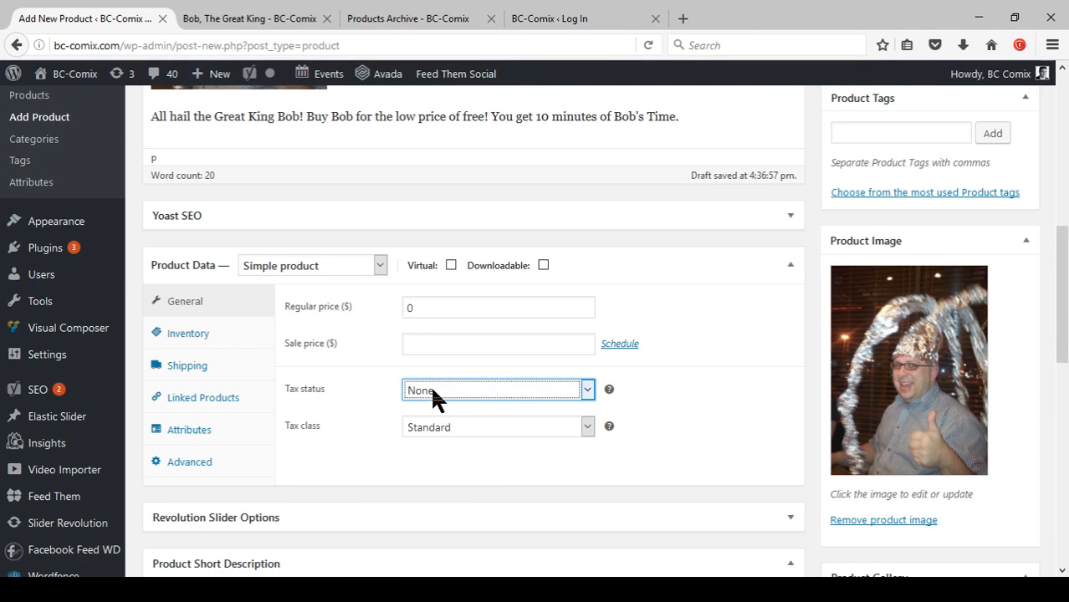
pyautogui.click(450, 431)
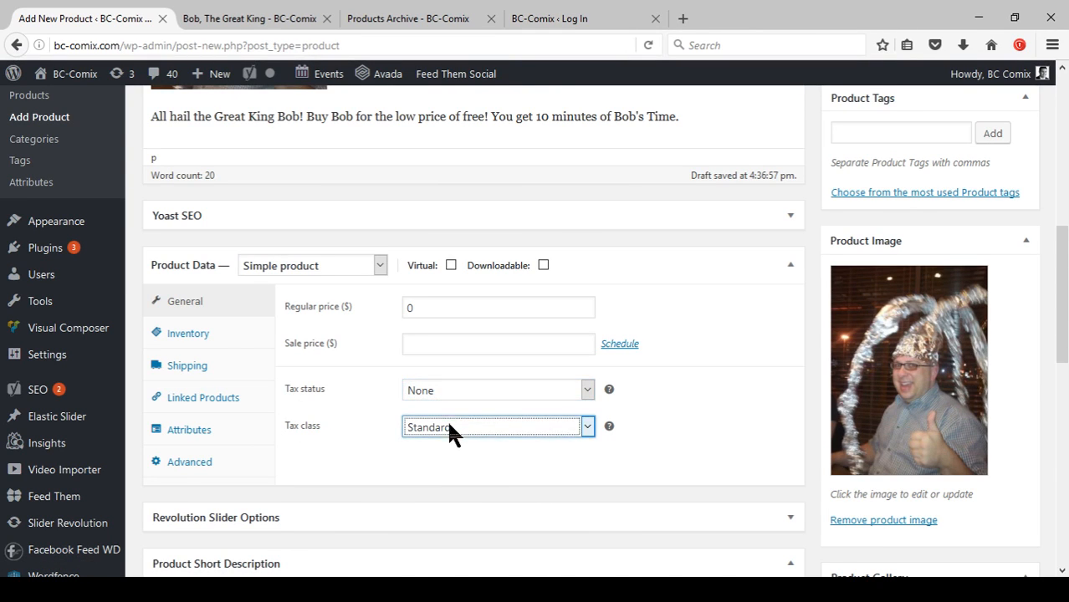
pyautogui.click(452, 472)
pyautogui.click(439, 393)
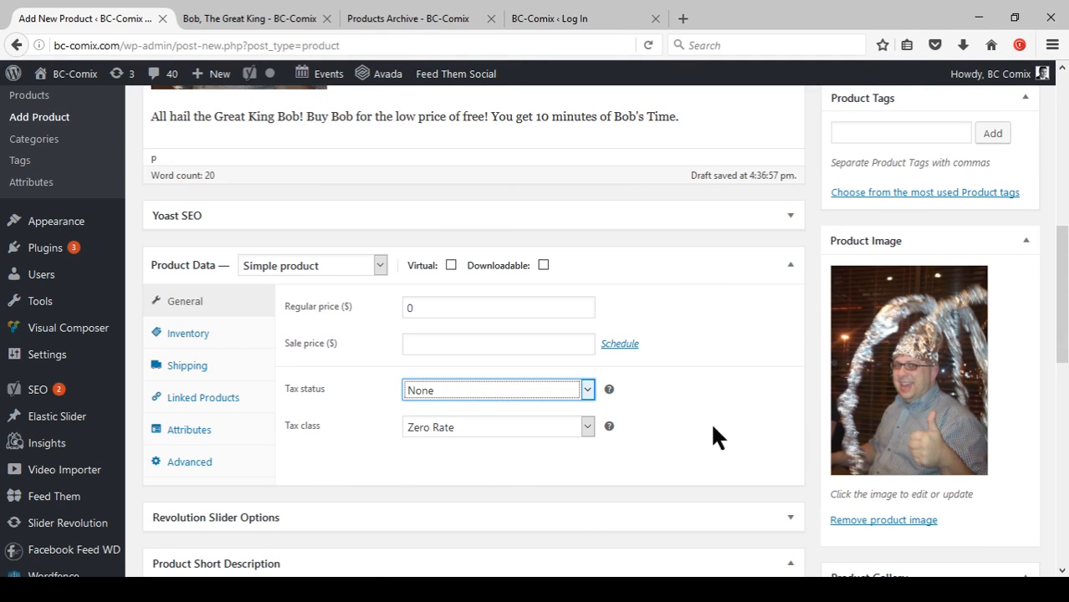
# Browse the product data sections from Inventory through Advanced, returning to General.
pyautogui.click(201, 341)
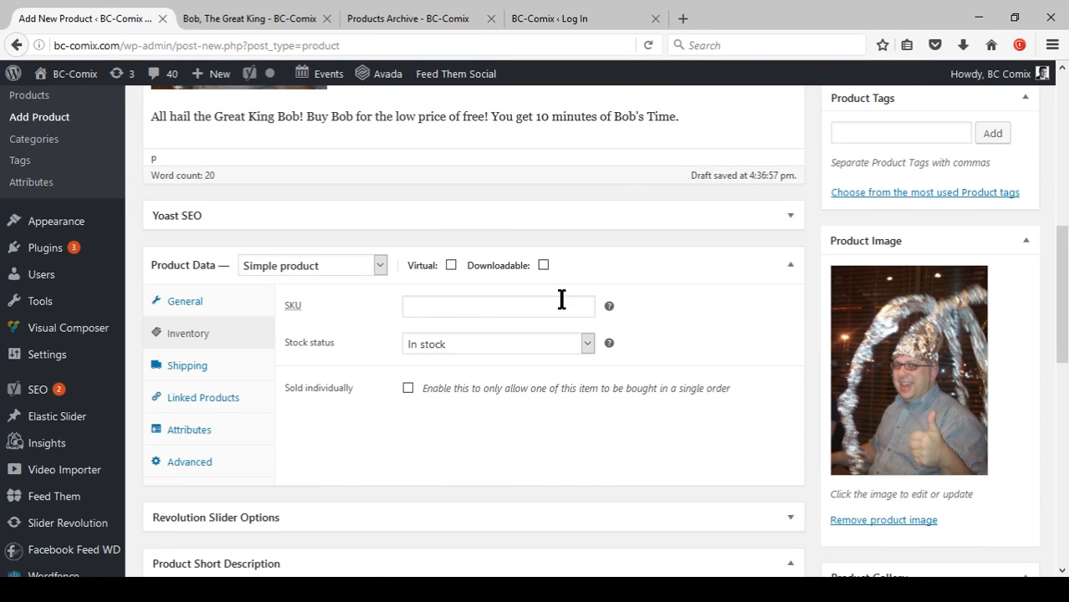
pyautogui.click(481, 347)
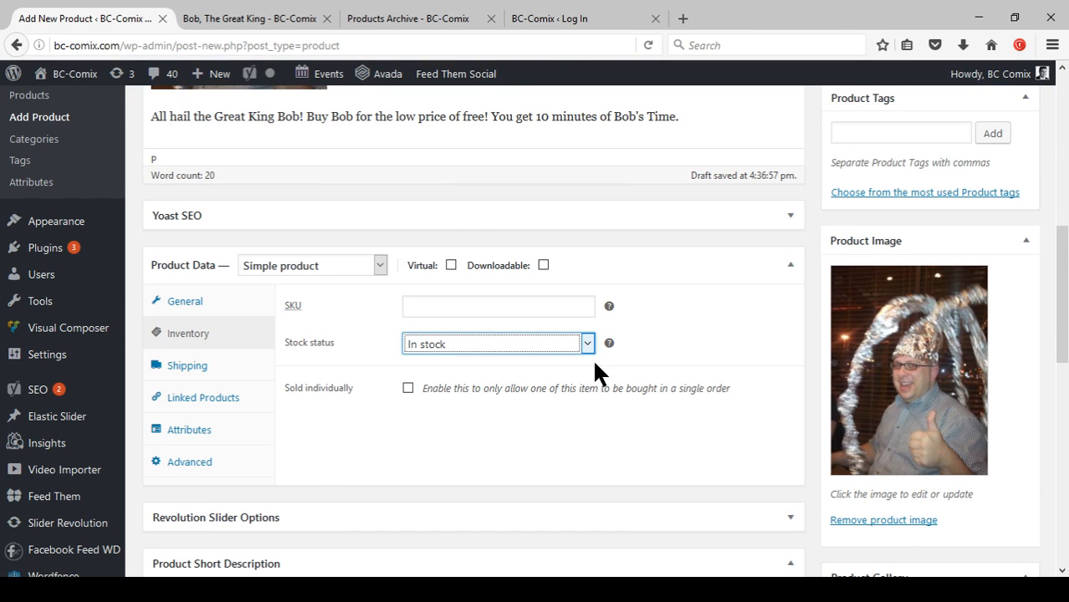
pyautogui.scroll(-3, 582, 360)
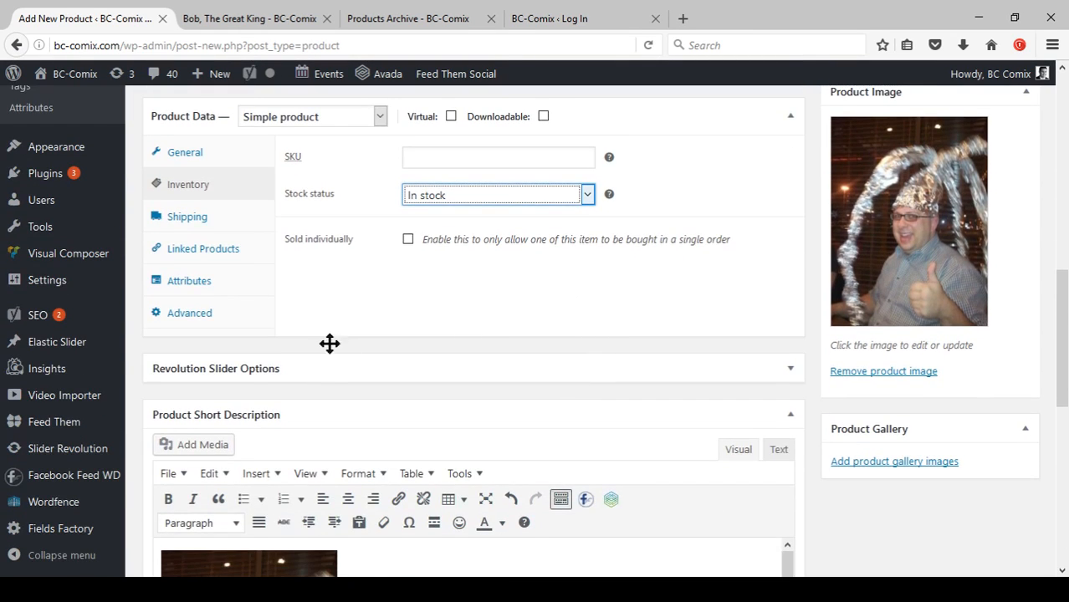
pyautogui.click(199, 219)
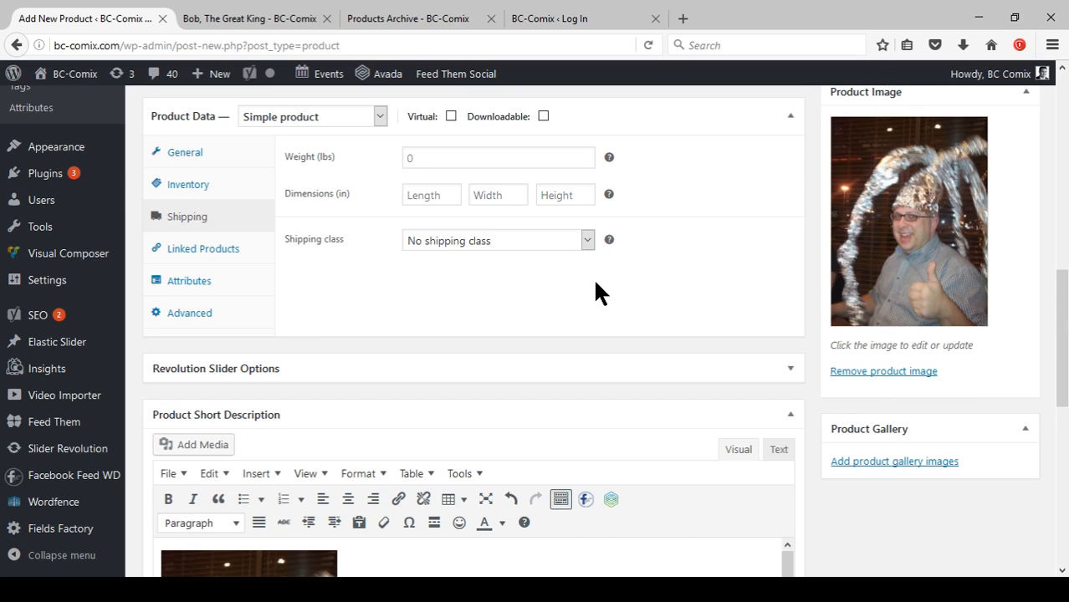
pyautogui.click(219, 255)
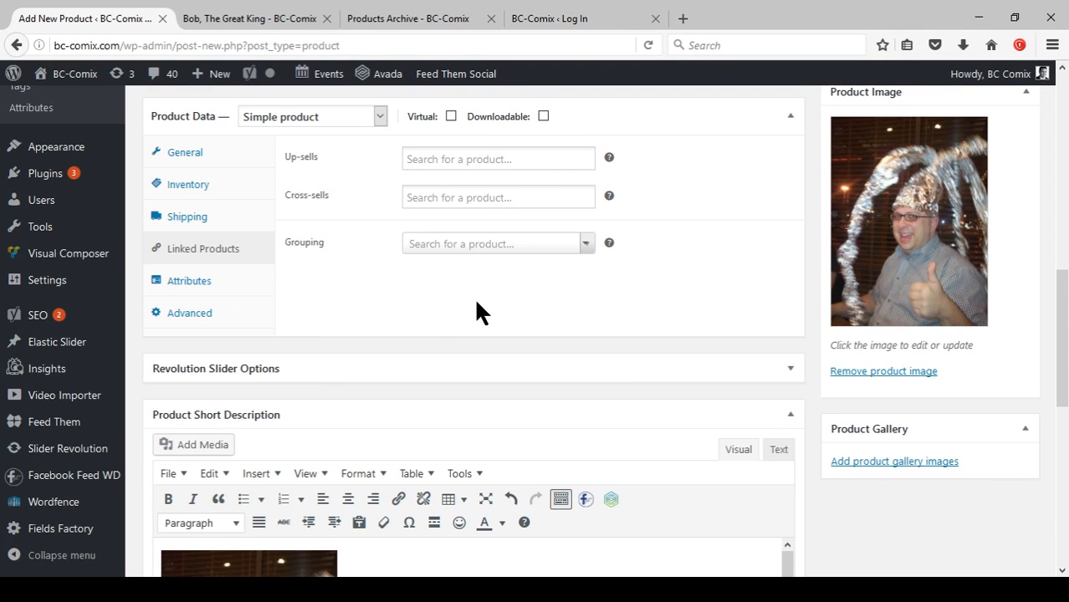
pyautogui.click(197, 286)
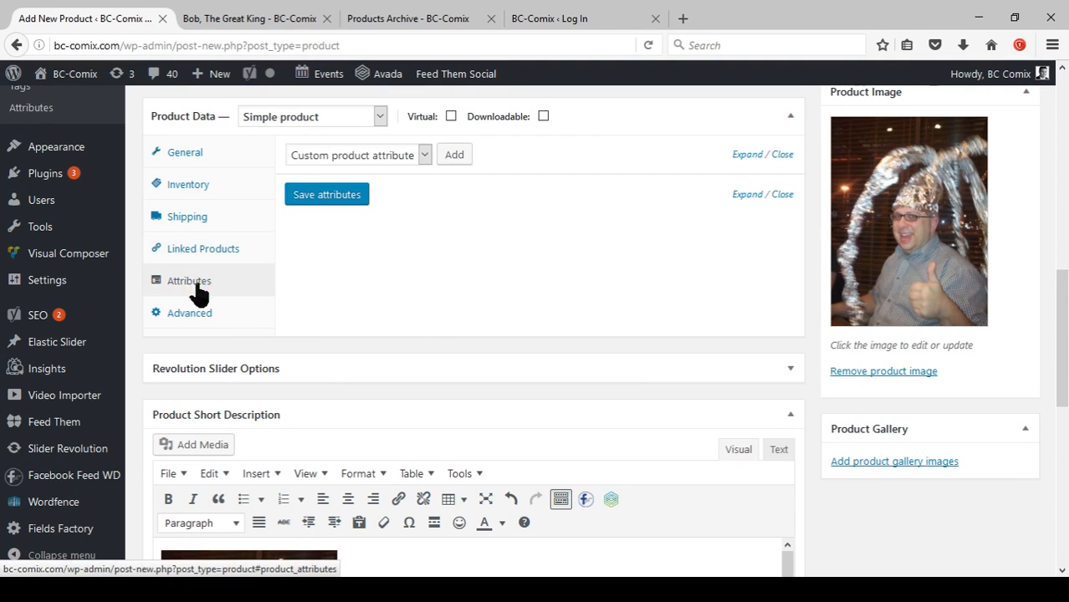
pyautogui.click(183, 322)
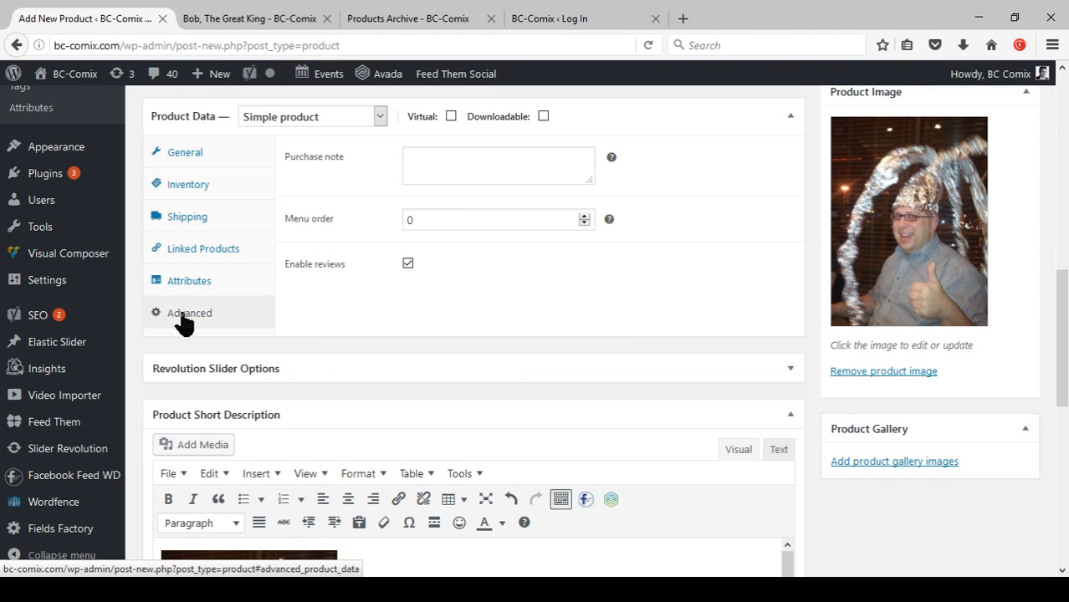
pyautogui.click(177, 152)
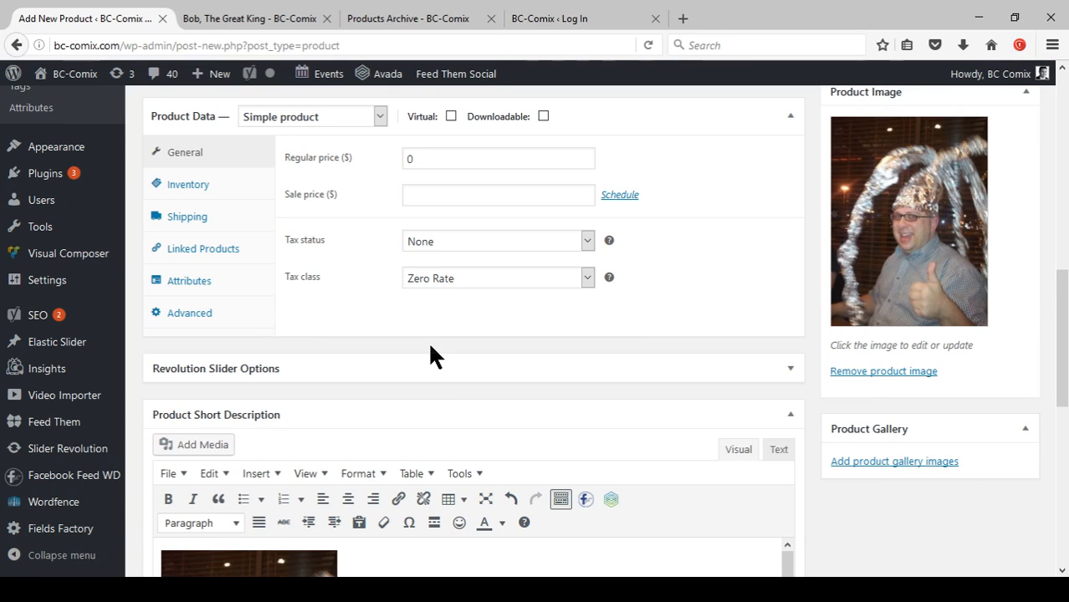
# Mark the product as virtual.
pyautogui.scroll(2, 430, 345)
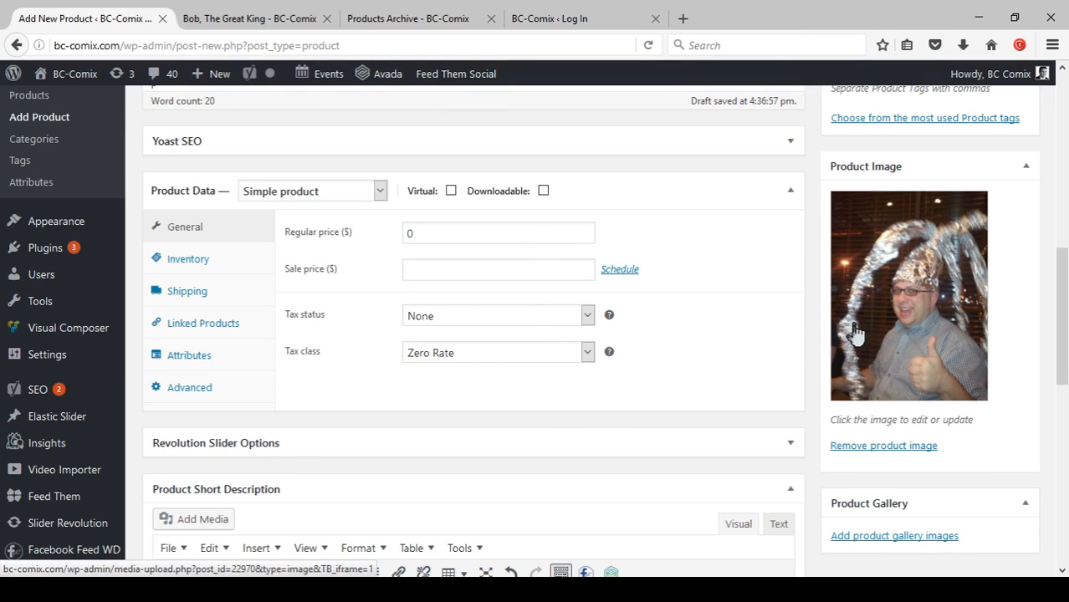
pyautogui.click(451, 191)
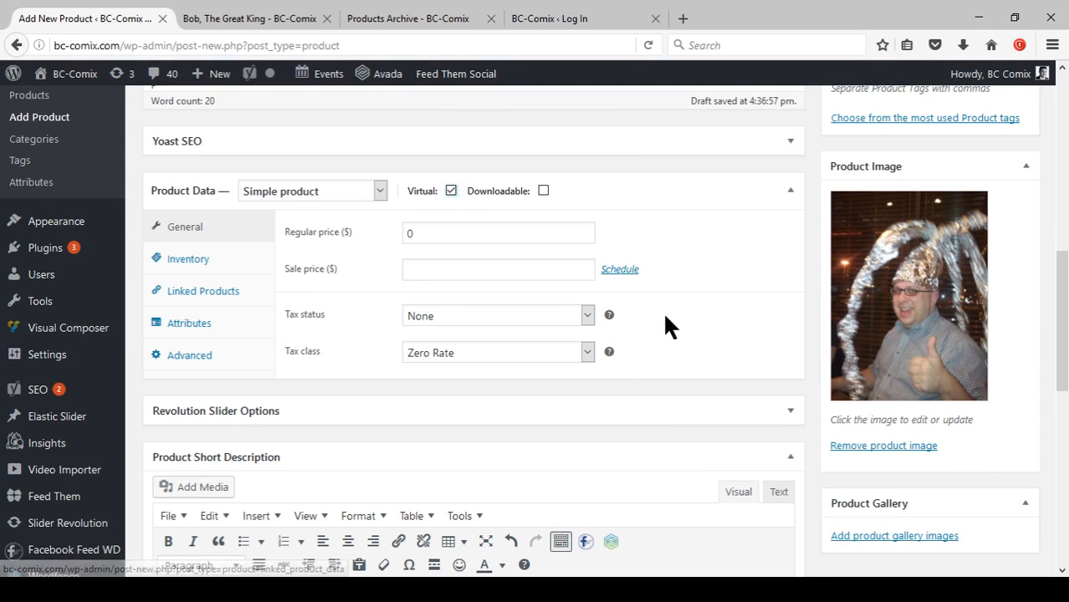
# Preview the product and add it to the cart after entering a DCI number.
pyautogui.scroll(10, 652, 309)
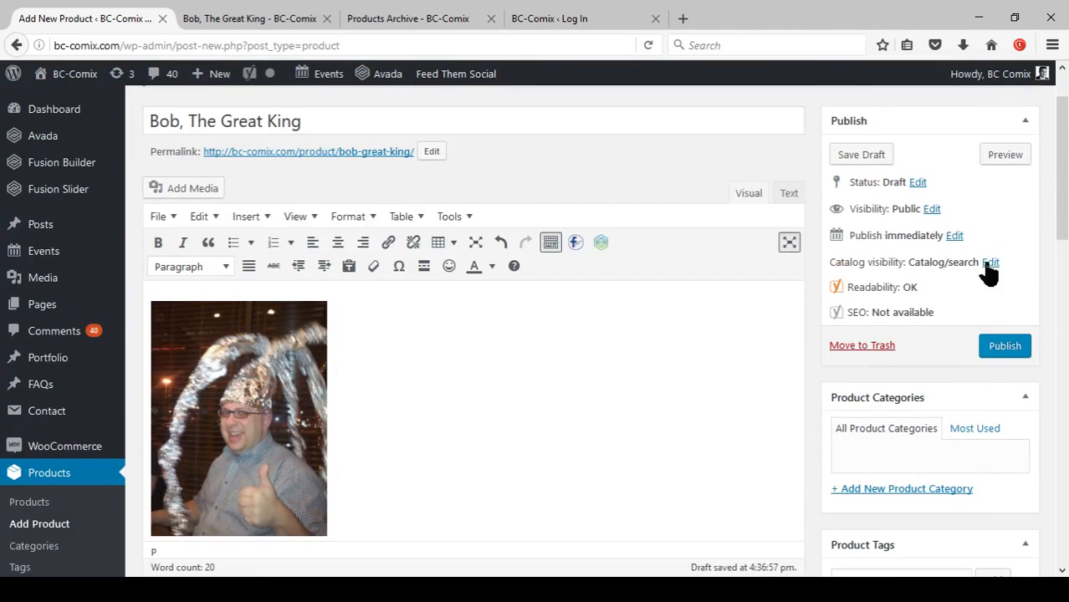
pyautogui.click(1005, 156)
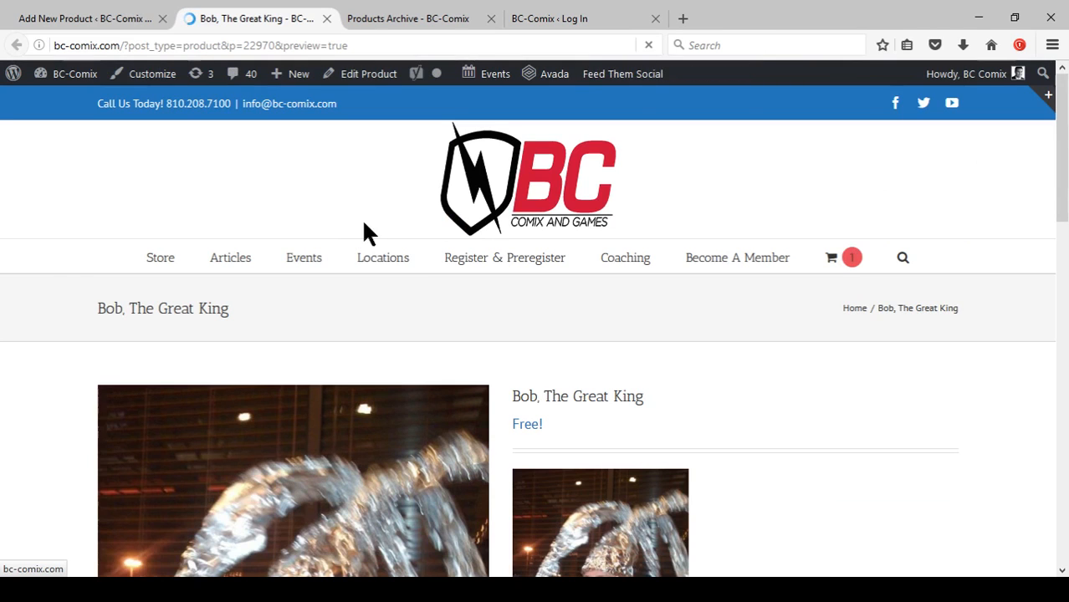
pyautogui.scroll(-5, 739, 368)
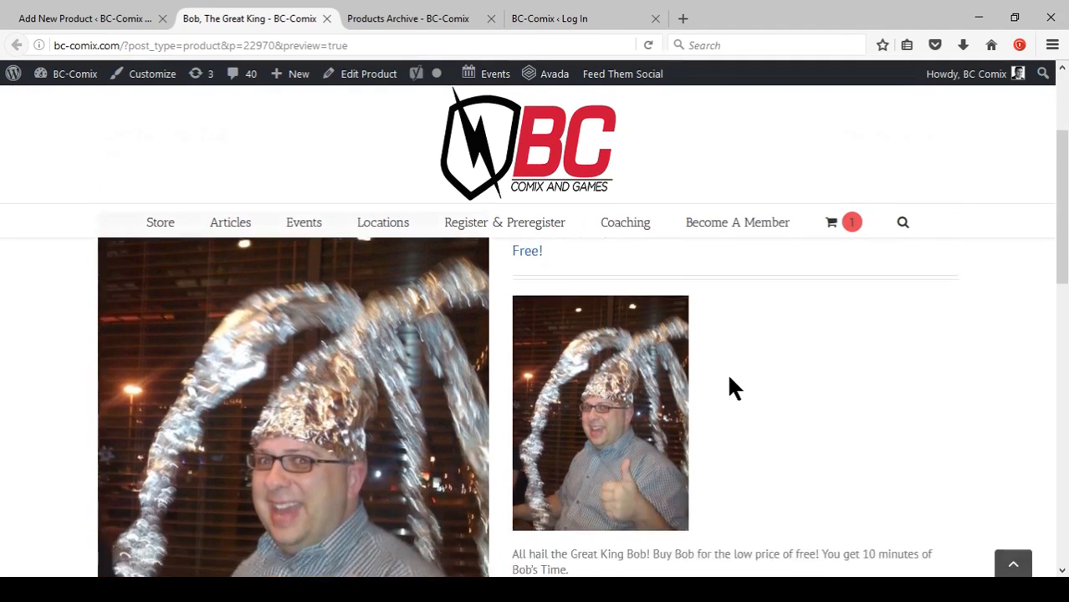
pyautogui.scroll(-1, 718, 383)
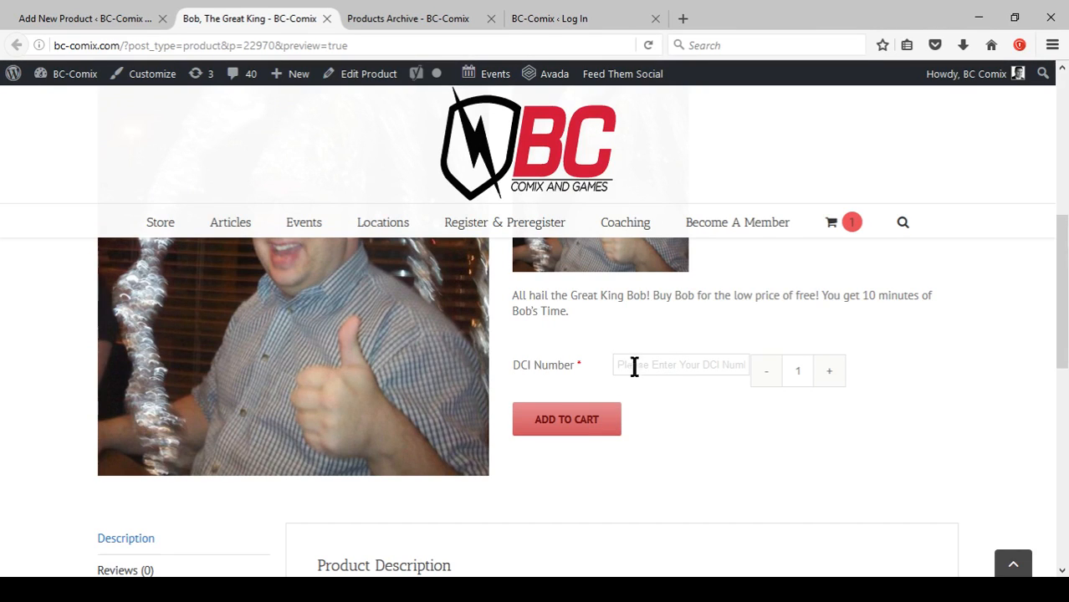
pyautogui.click(575, 429)
# Review the product description on the preview page, then close the preview tab.
pyautogui.scroll(-2, 235, 286)
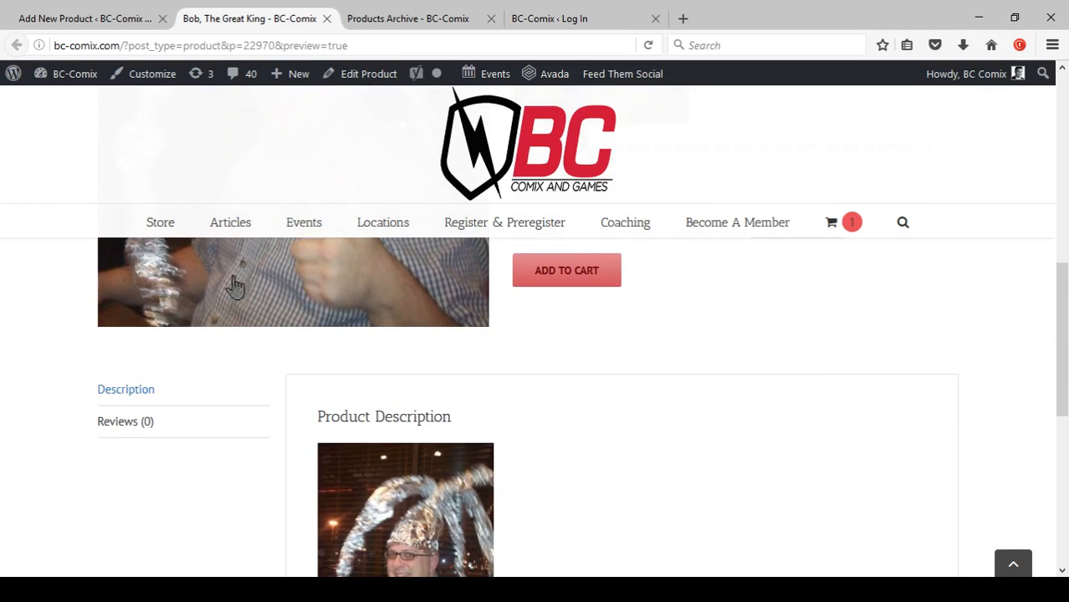
pyautogui.scroll(-1, 349, 489)
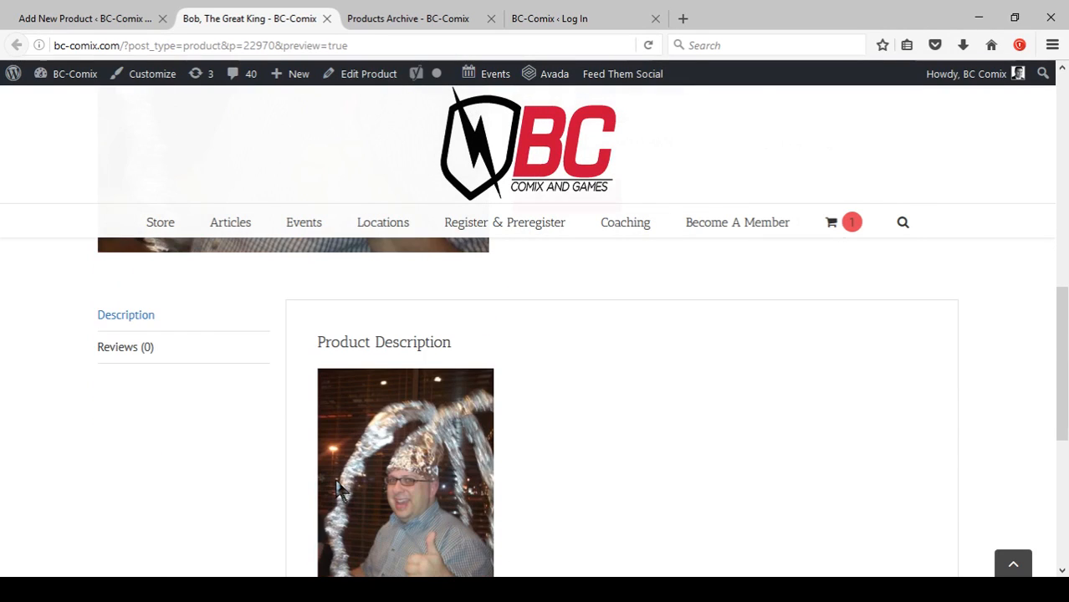
pyautogui.scroll(-4, 338, 489)
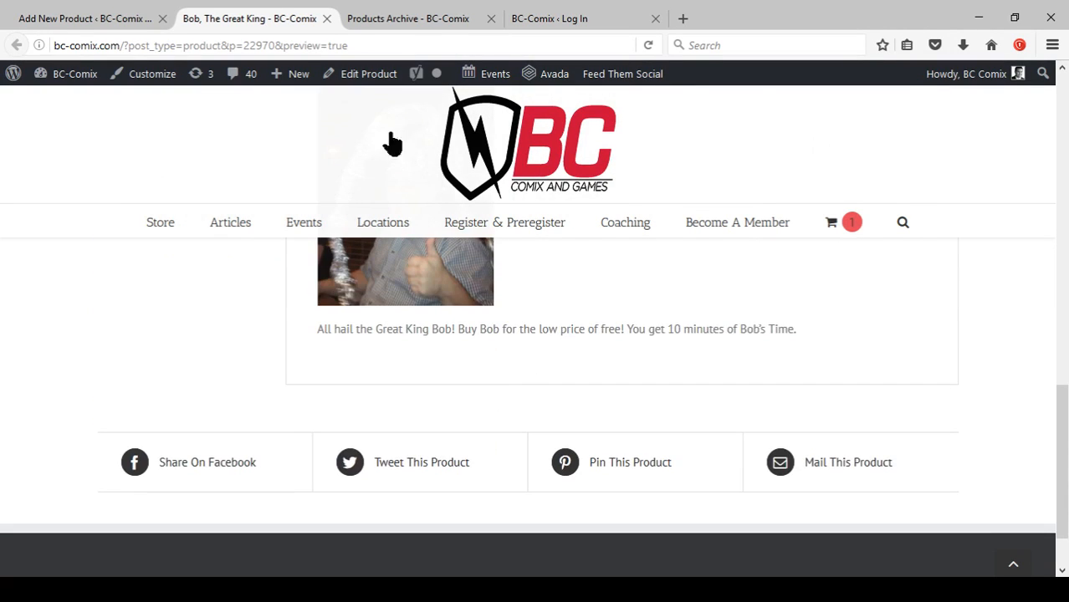
pyautogui.click(327, 19)
pyautogui.click(79, 18)
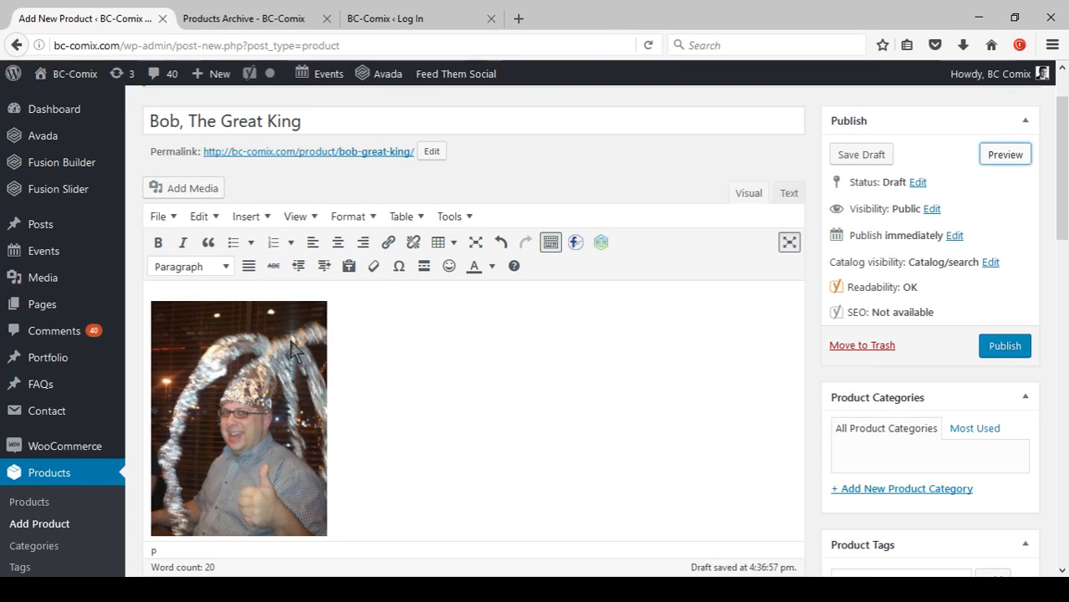
# Publish the product and switch to the live shop page.
pyautogui.click(1011, 352)
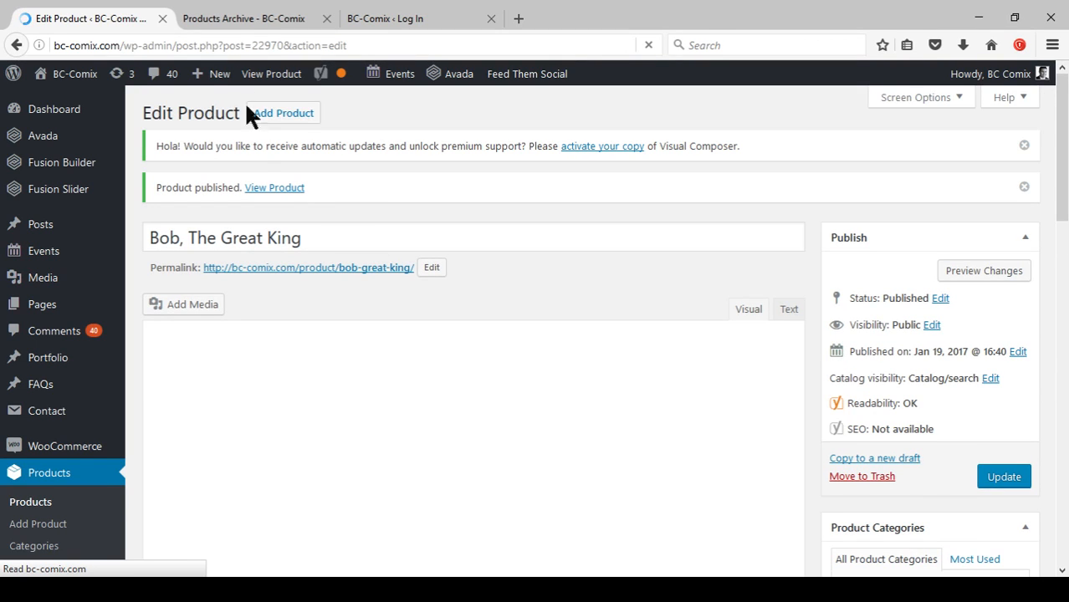
pyautogui.click(263, 19)
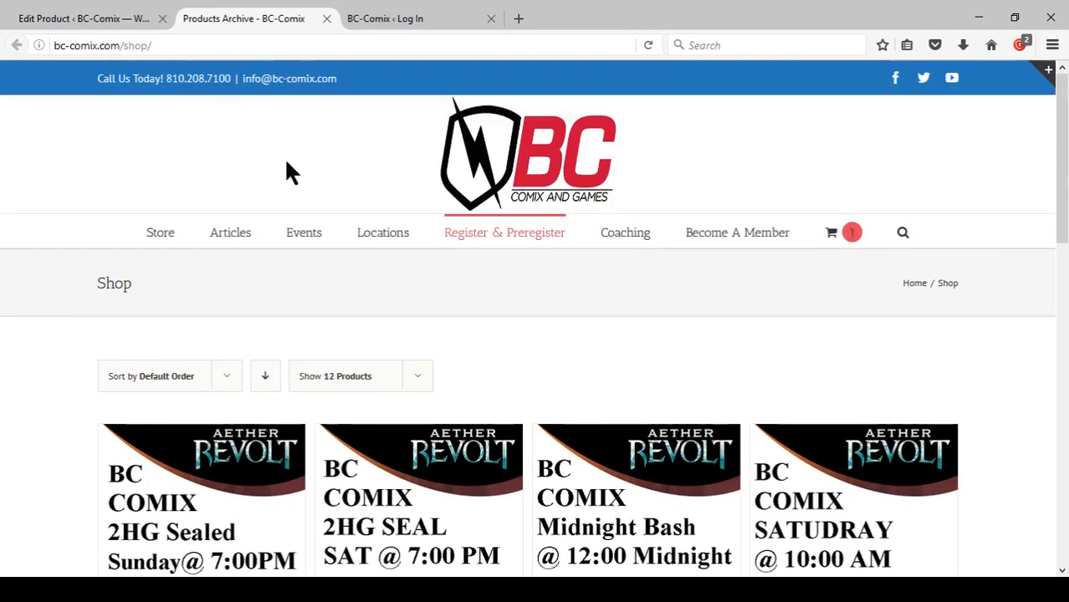
# Reload the shop page, scroll to 'Bob, The Great King' and try adding it to the cart straight from the listing.
pyautogui.click(648, 45)
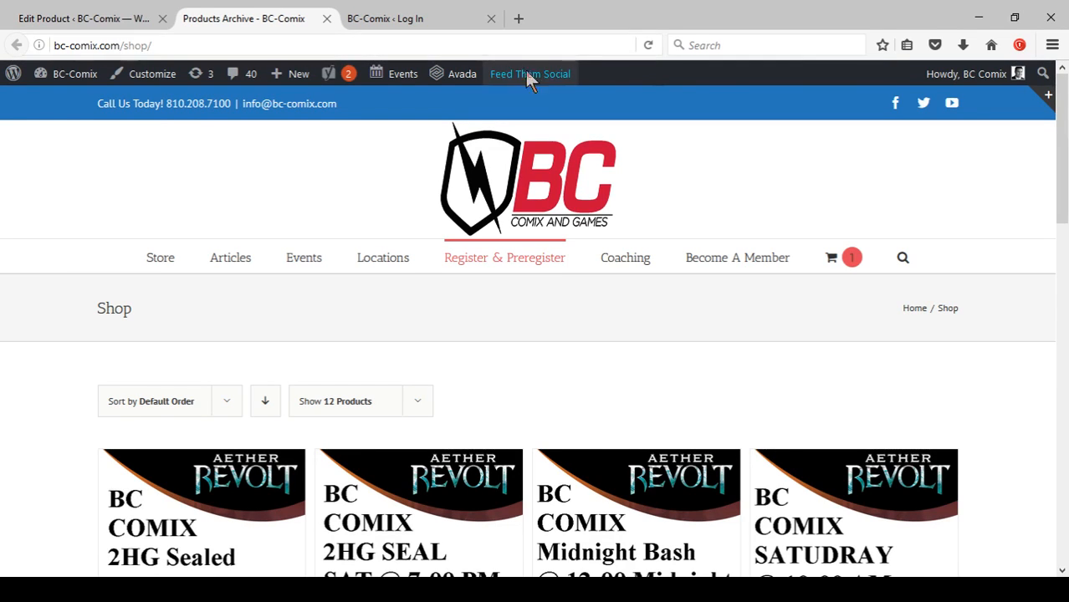
pyautogui.moveTo(436, 277)
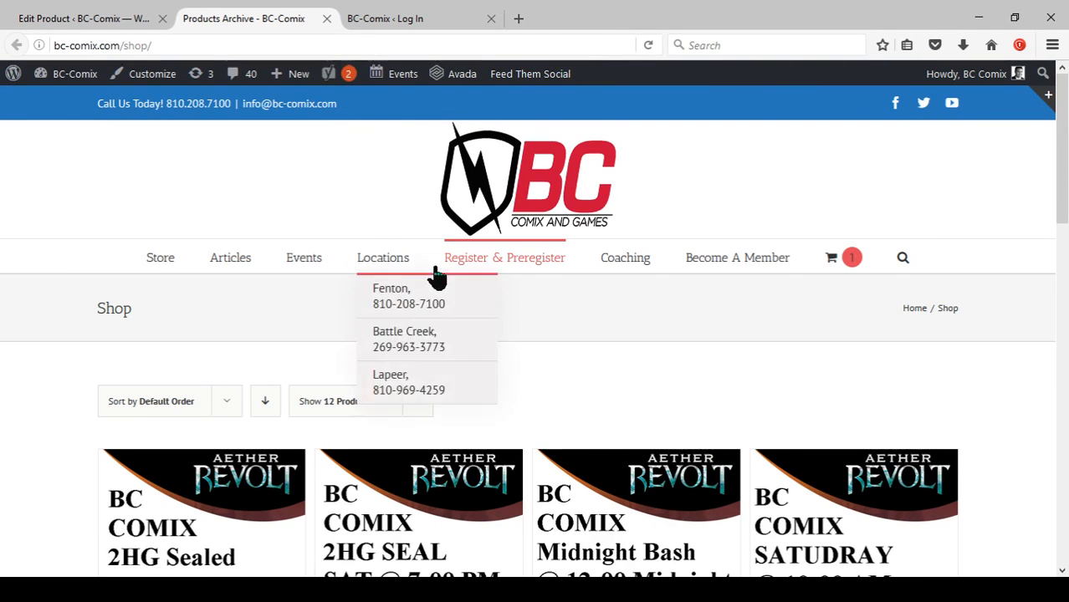
pyautogui.scroll(-3, 568, 316)
pyautogui.scroll(-5, 568, 316)
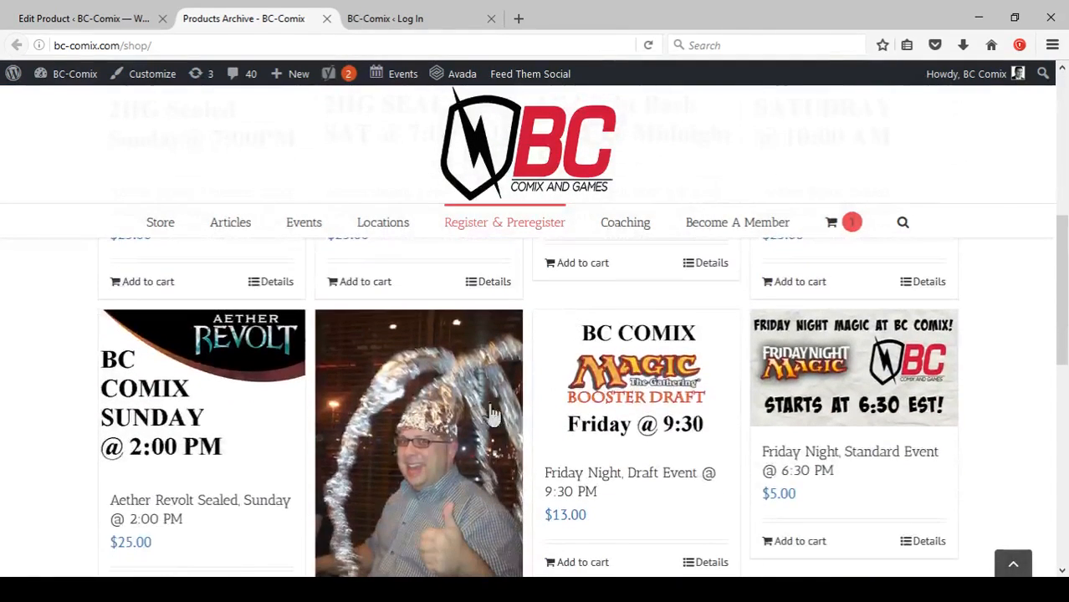
pyautogui.scroll(-2, 462, 416)
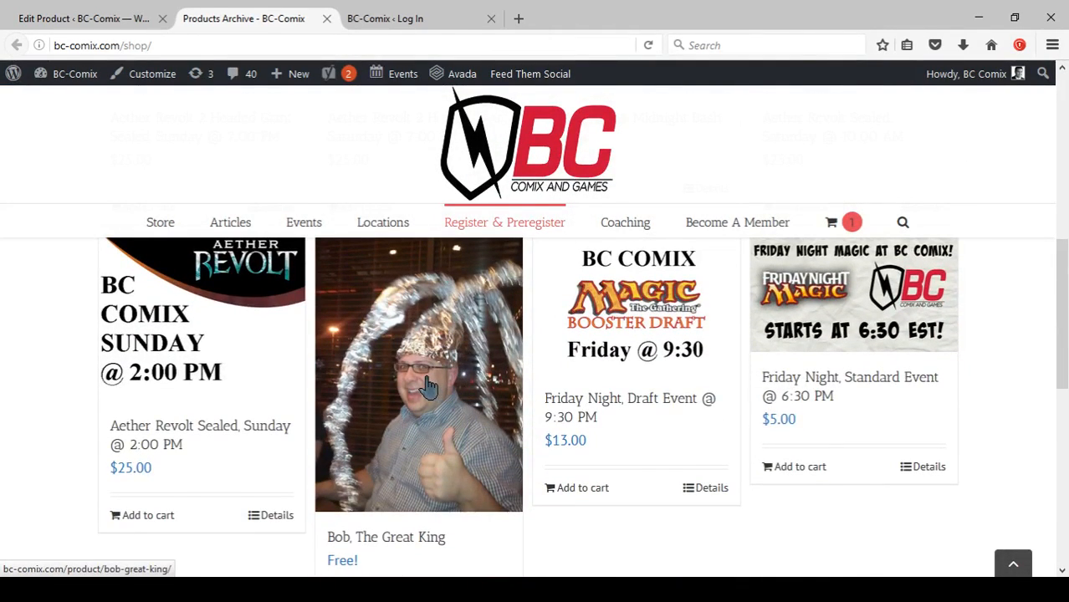
pyautogui.scroll(-2, 426, 387)
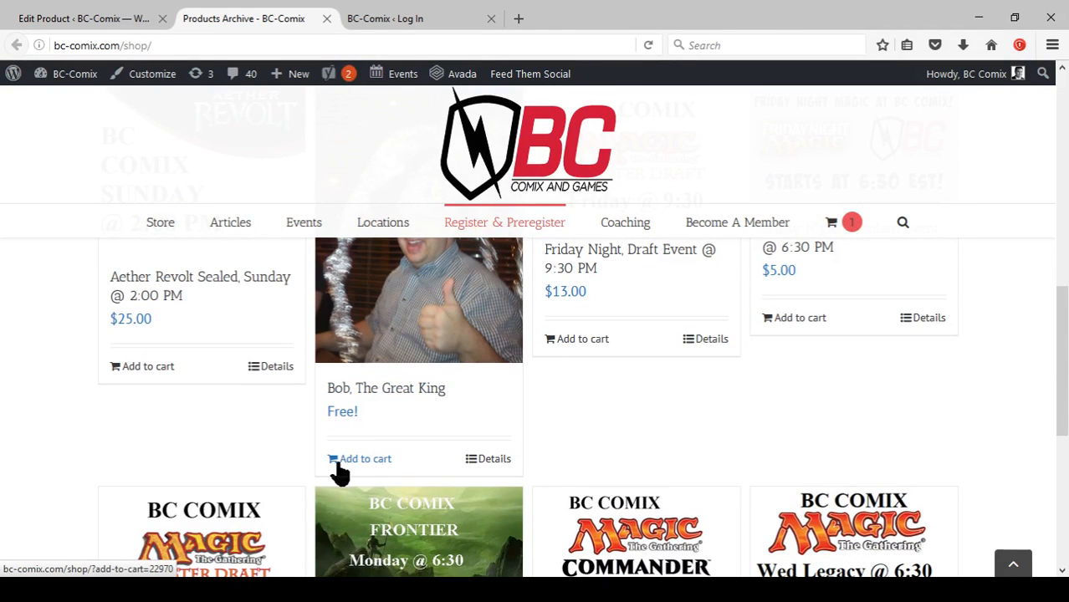
pyautogui.click(363, 460)
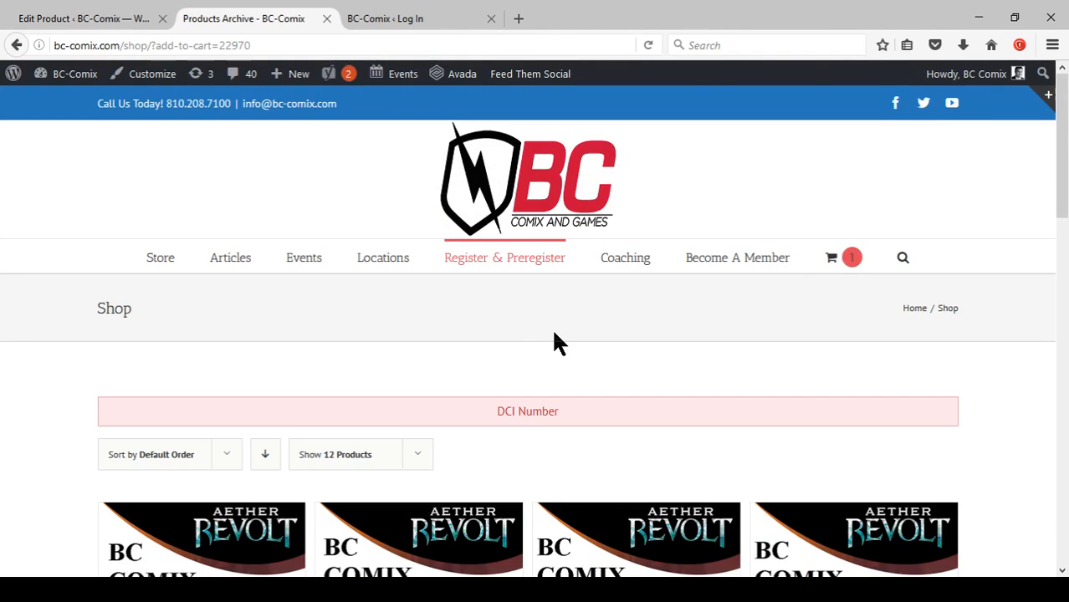
# Open the older 'Bob, The Great' item listed in the cart dropdown.
pyautogui.moveTo(839, 262)
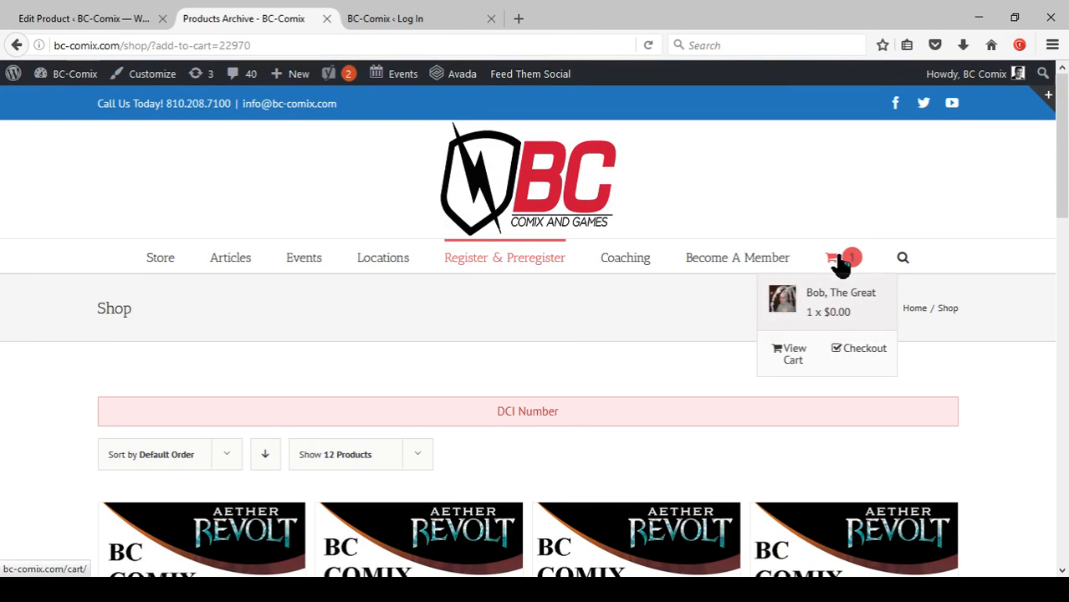
pyautogui.click(821, 301)
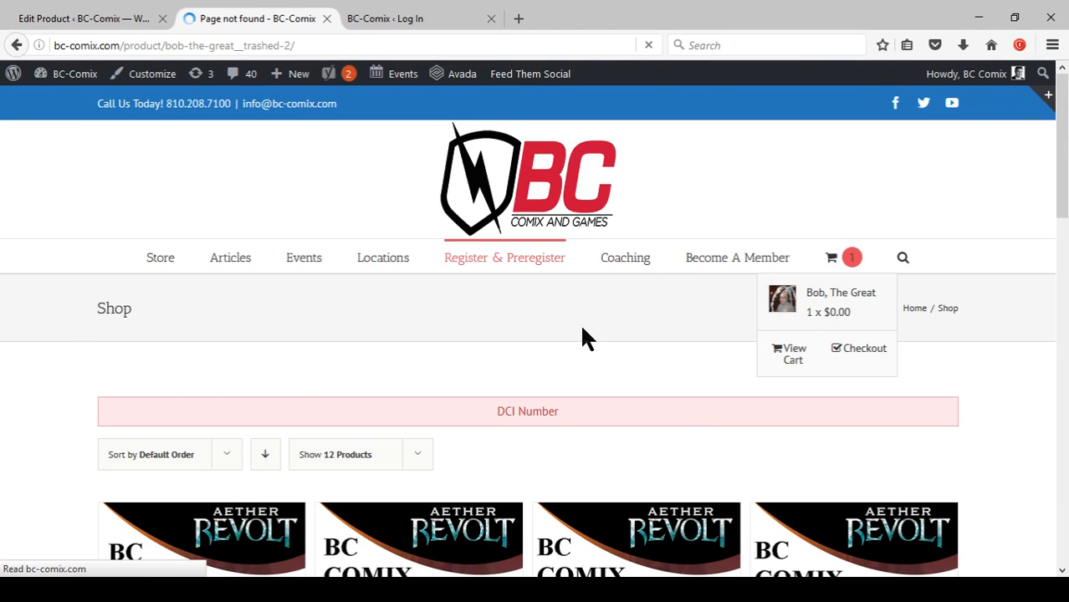
pyautogui.scroll(-2, 581, 332)
pyautogui.scroll(3, 552, 369)
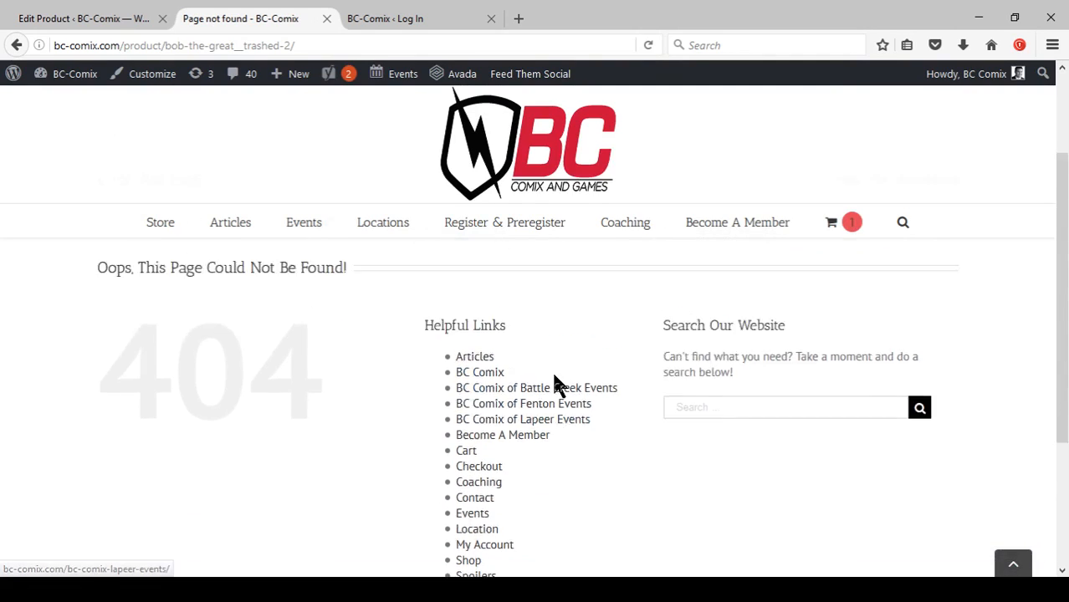
# Return to the shop and open the 'Bob, The Great King' product page.
pyautogui.moveTo(484, 271)
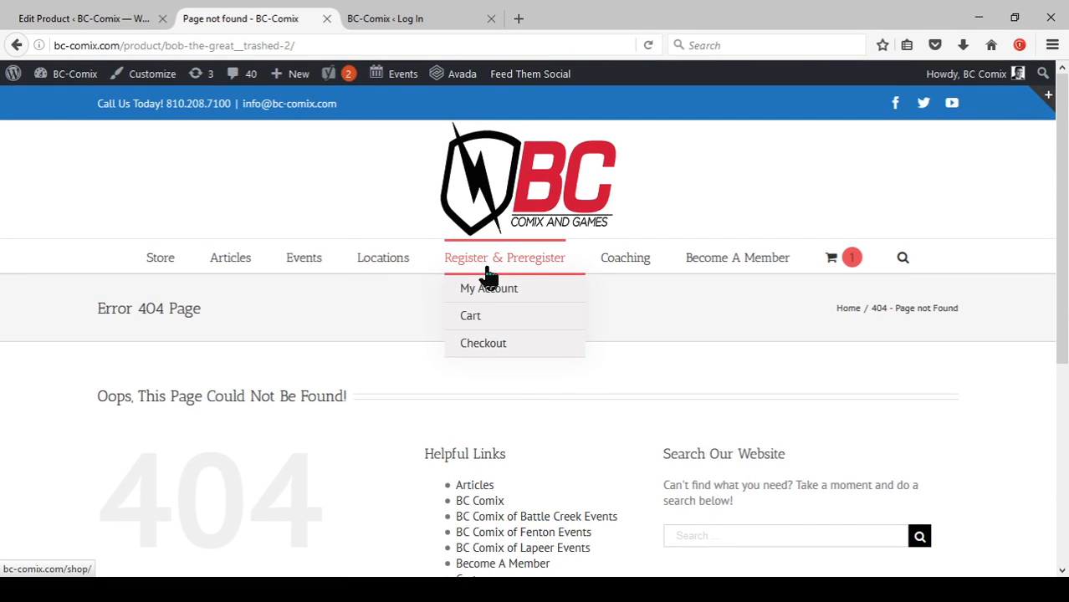
pyautogui.click(486, 271)
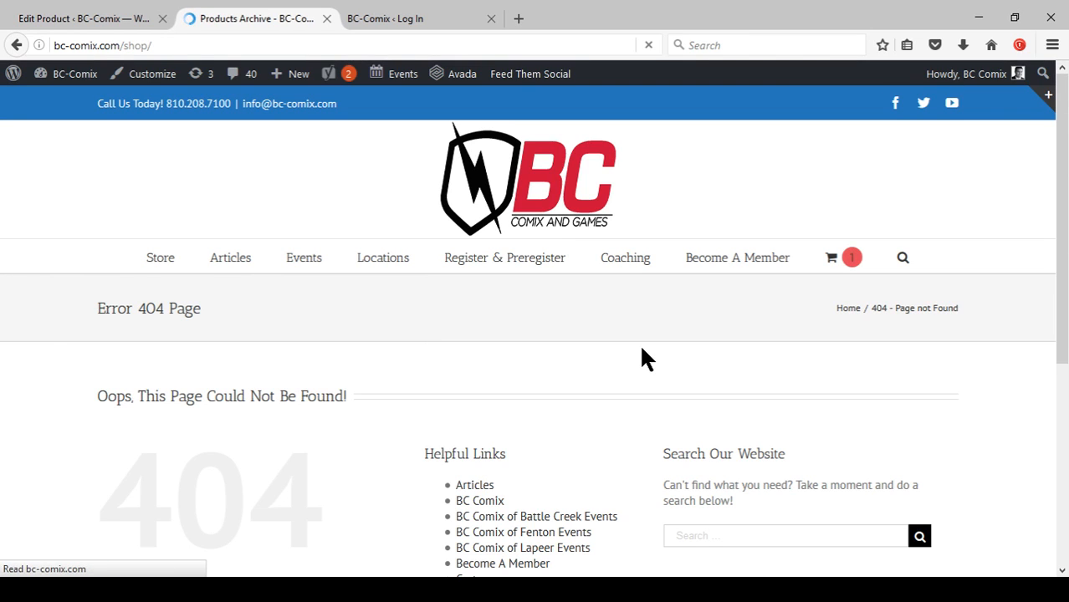
pyautogui.scroll(-6, 640, 358)
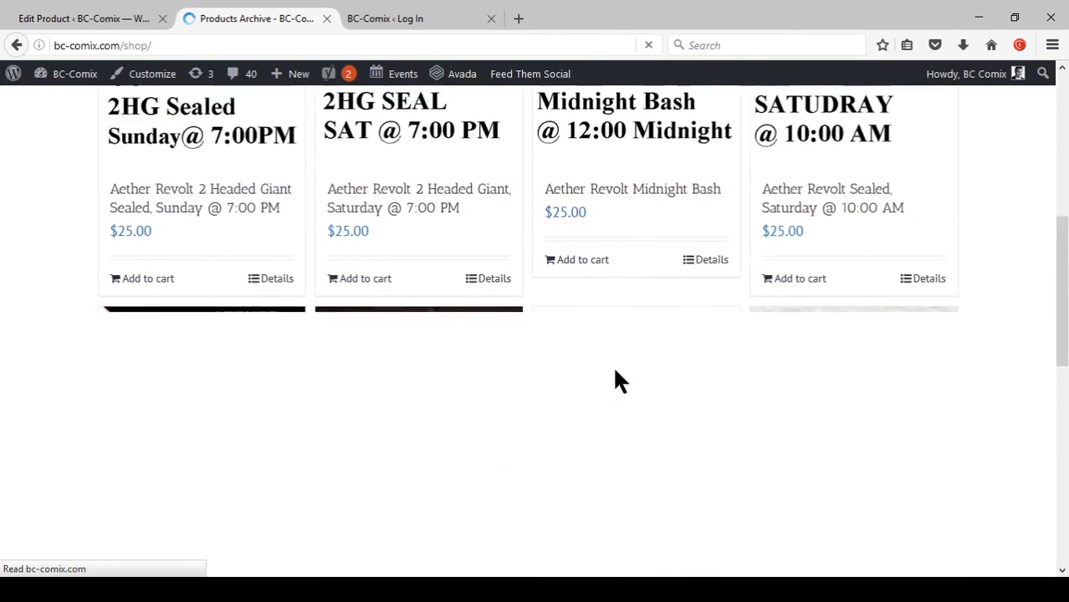
pyautogui.click(418, 365)
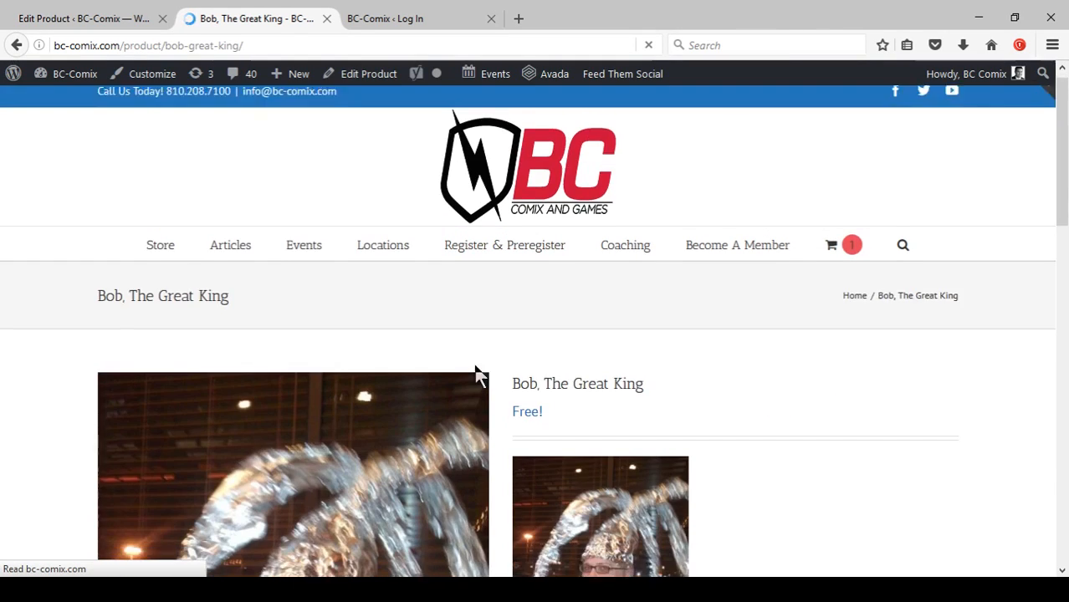
# Enter Test as the DCI Number and add the product to the cart.
pyautogui.scroll(-5, 478, 375)
pyautogui.click(636, 352)
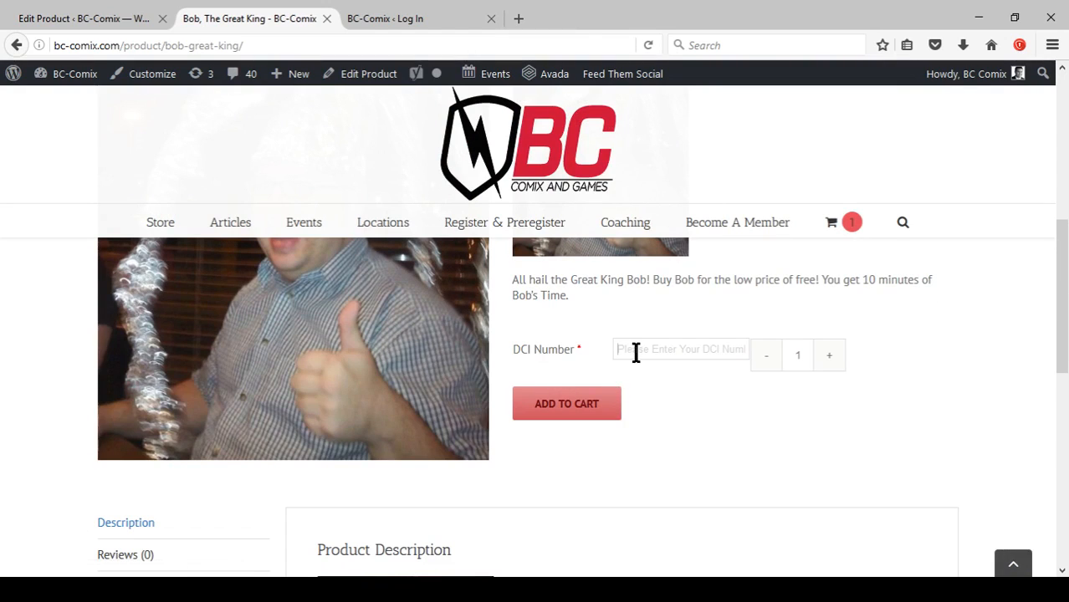
pyautogui.write('1')
pyautogui.press('BackSpace')
pyautogui.write('Test')
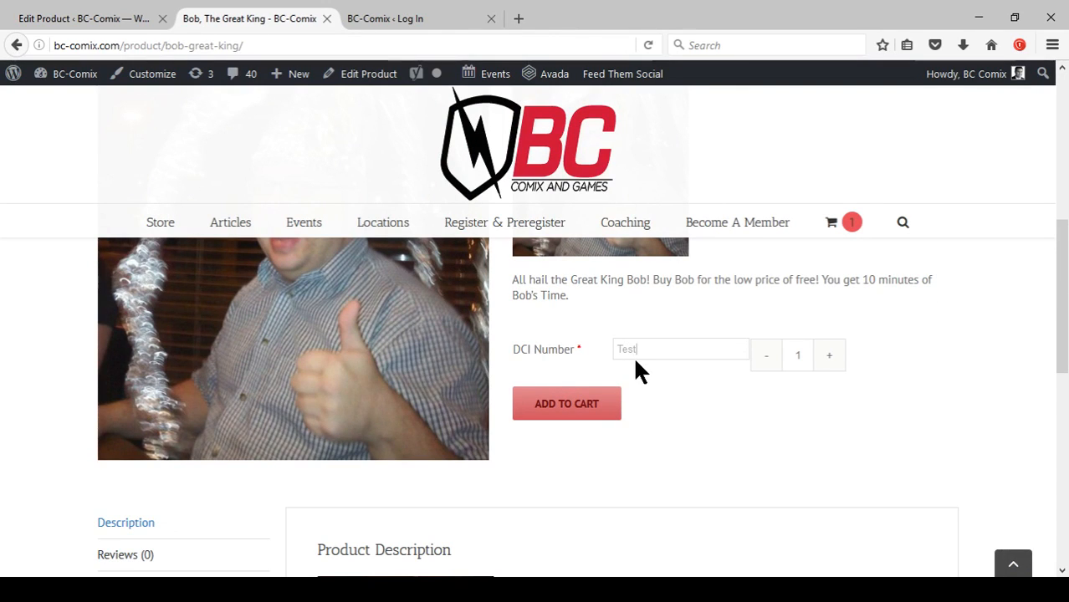
pyautogui.click(544, 402)
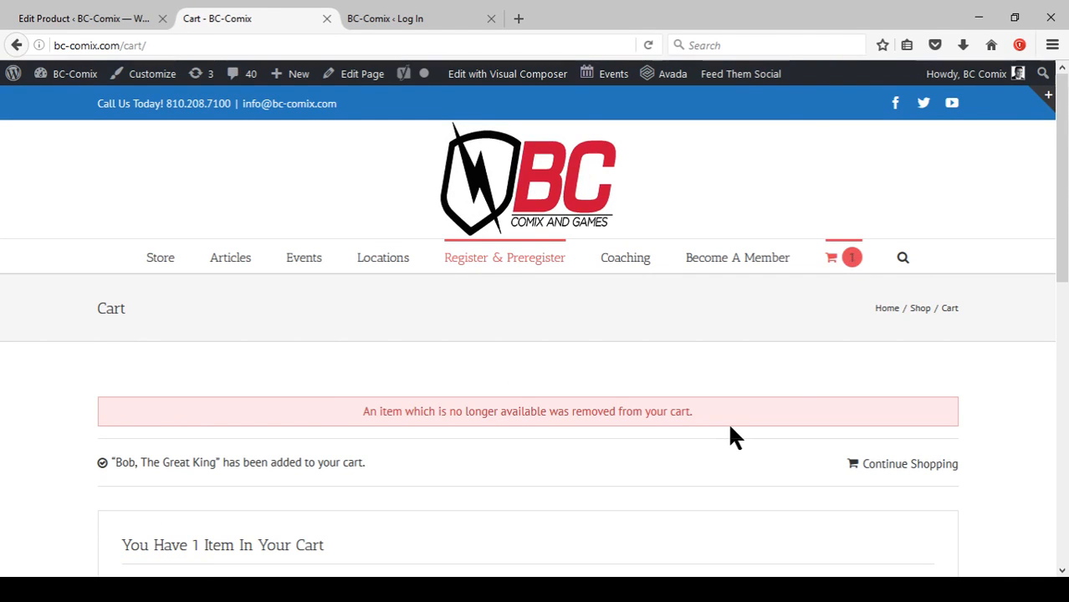
# Review the cart contents and totals, then proceed to checkout.
pyautogui.scroll(-3, 621, 311)
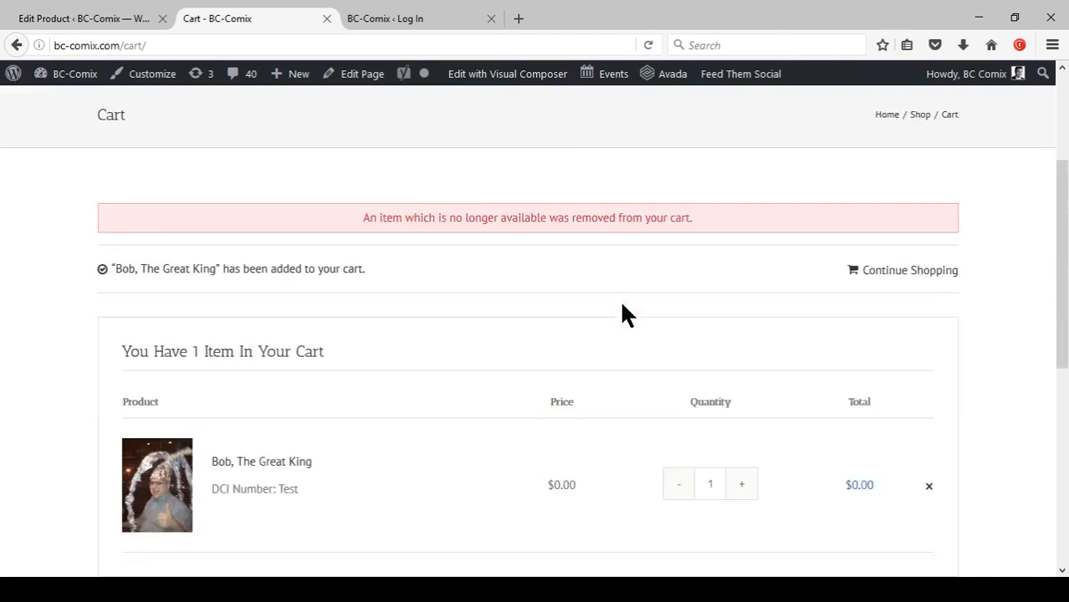
pyautogui.scroll(2, 641, 339)
pyautogui.scroll(1, 568, 343)
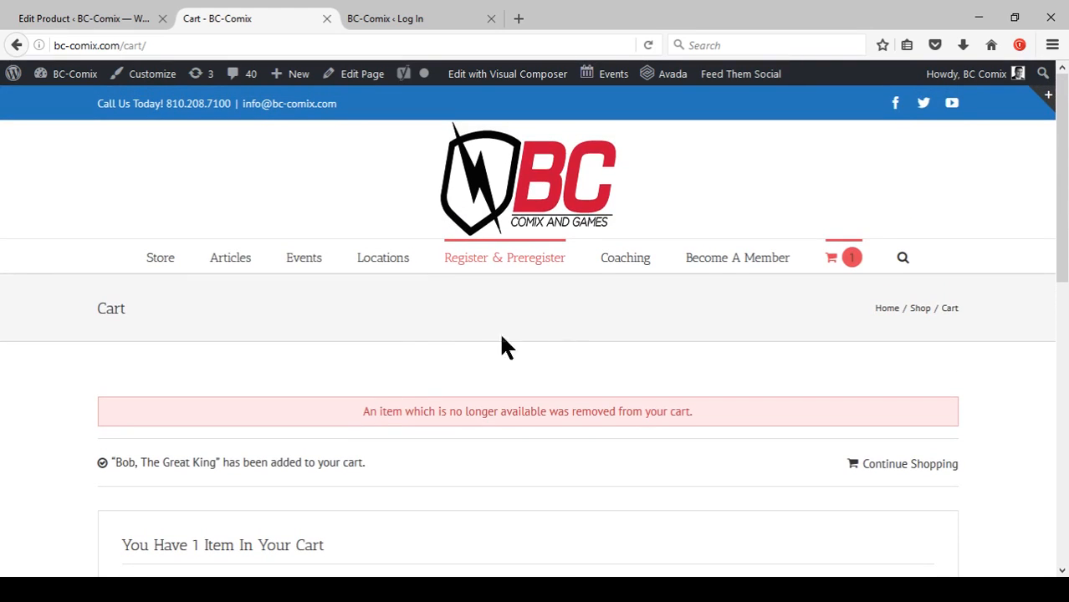
pyautogui.scroll(-4, 527, 385)
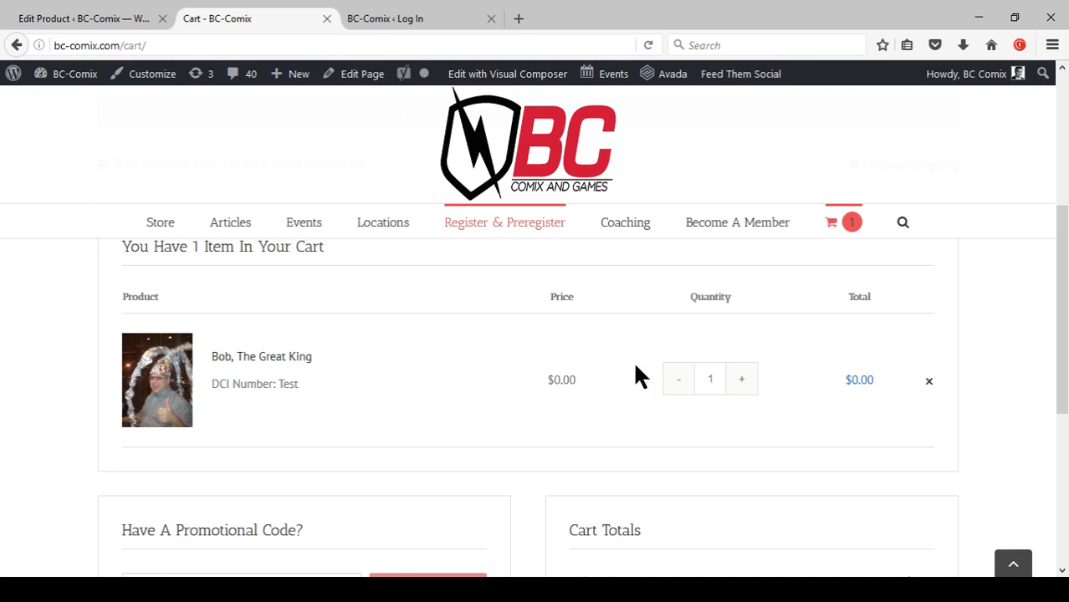
pyautogui.scroll(-5, 836, 335)
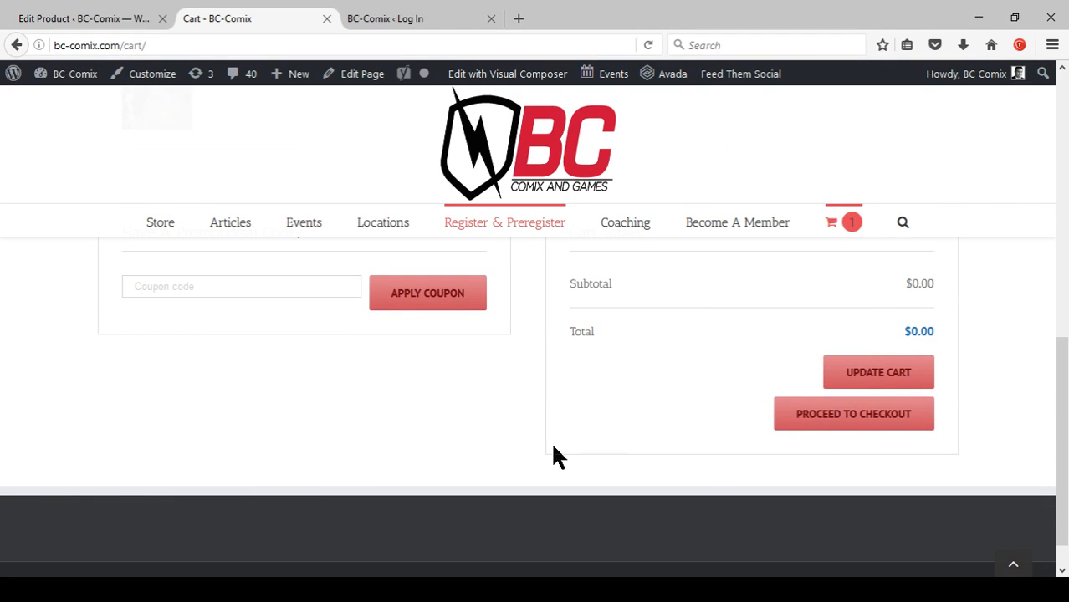
pyautogui.click(815, 416)
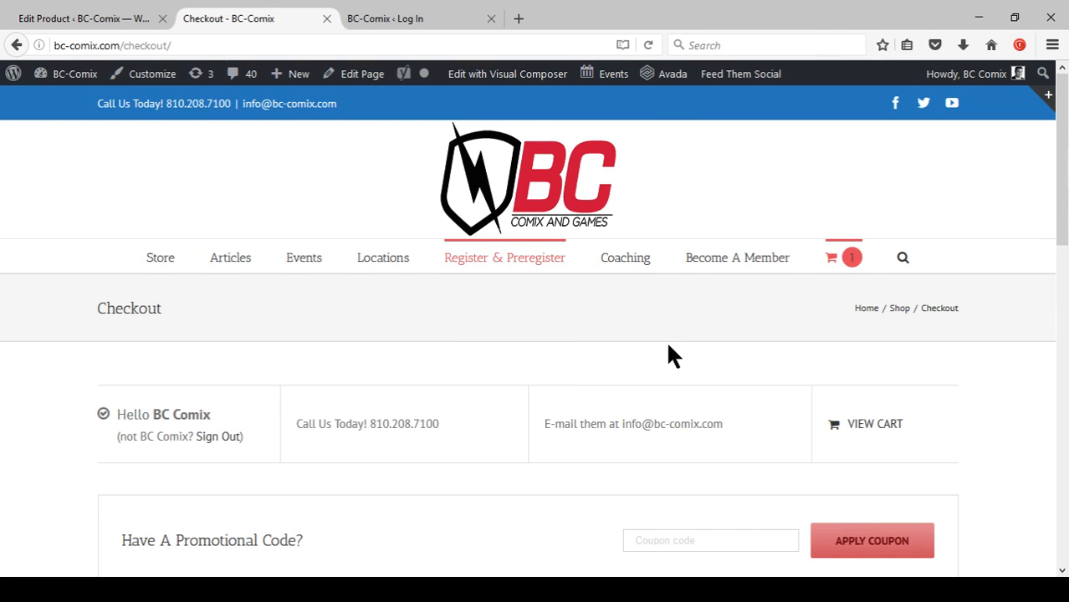
# Review the prefilled billing details on the checkout page and continue to the next section.
pyautogui.scroll(-3, 656, 352)
pyautogui.scroll(3, 629, 381)
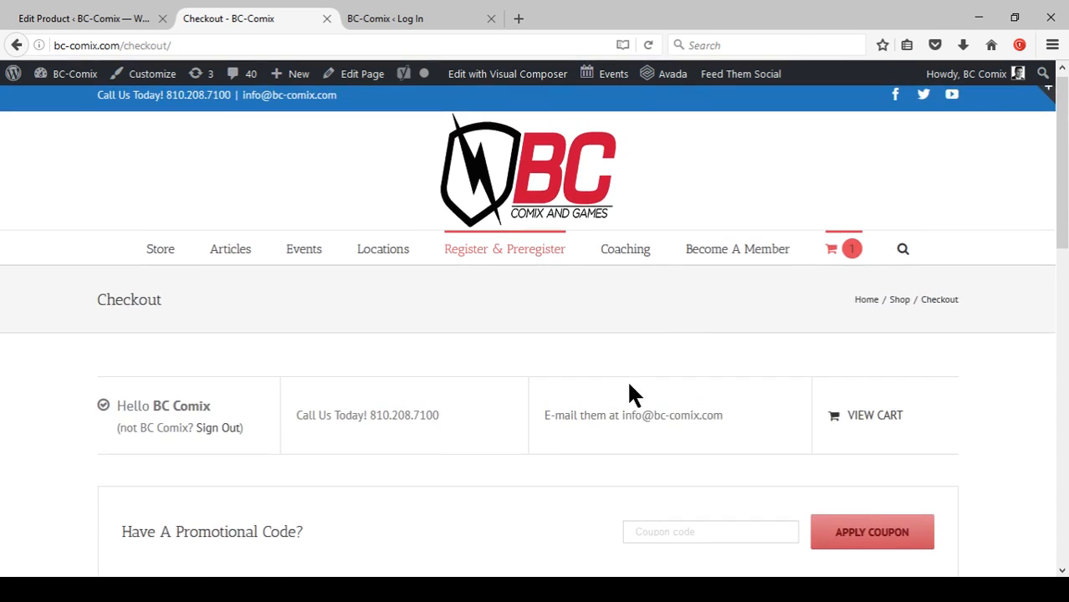
pyautogui.moveTo(970, 76)
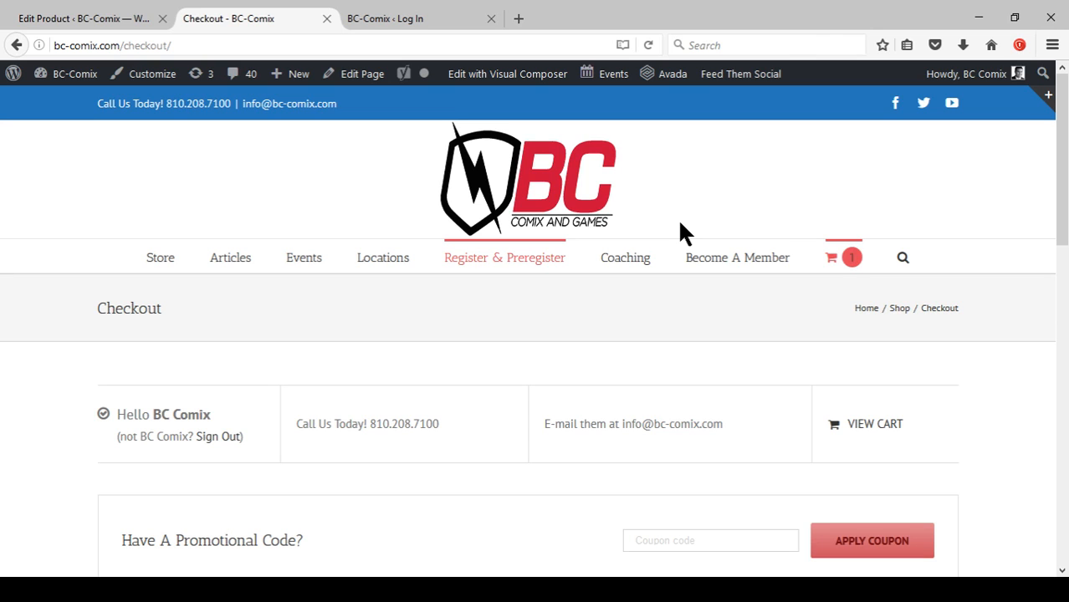
pyautogui.scroll(-3, 572, 360)
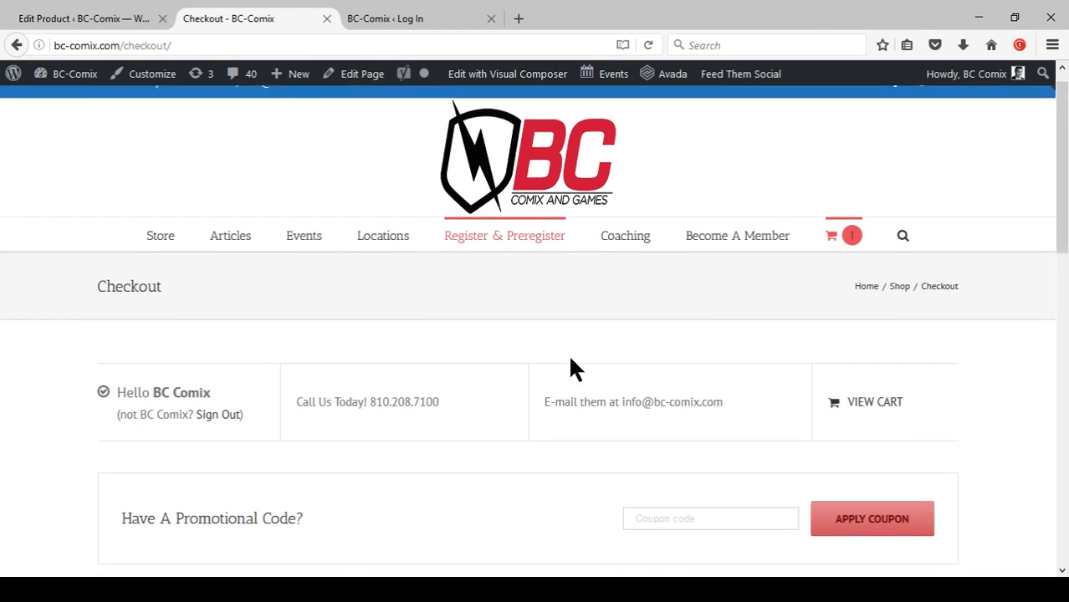
pyautogui.scroll(3, 572, 373)
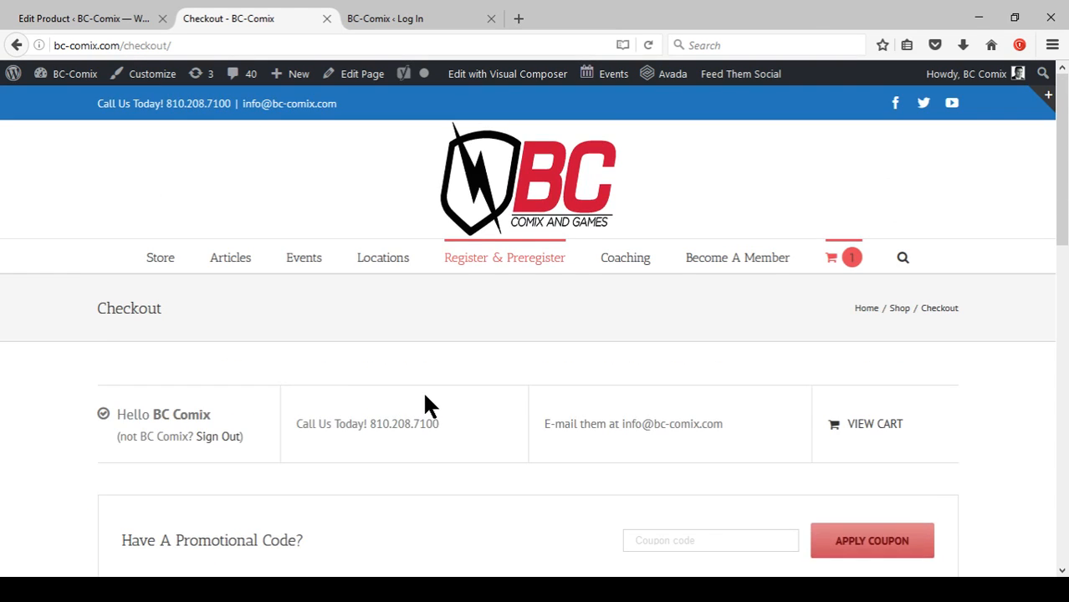
pyautogui.scroll(-5, 241, 312)
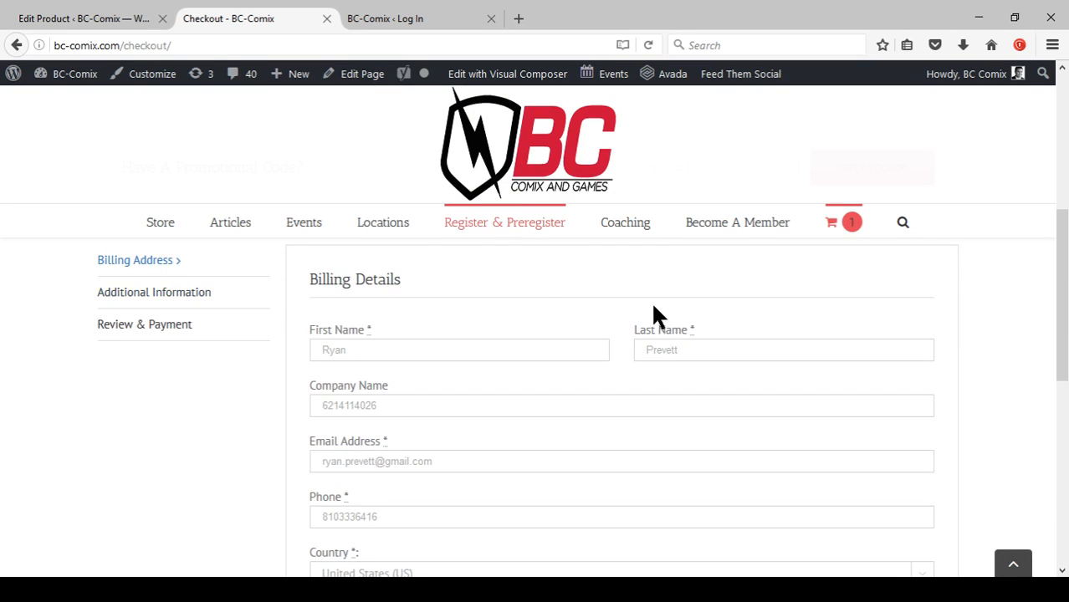
pyautogui.scroll(-6, 619, 330)
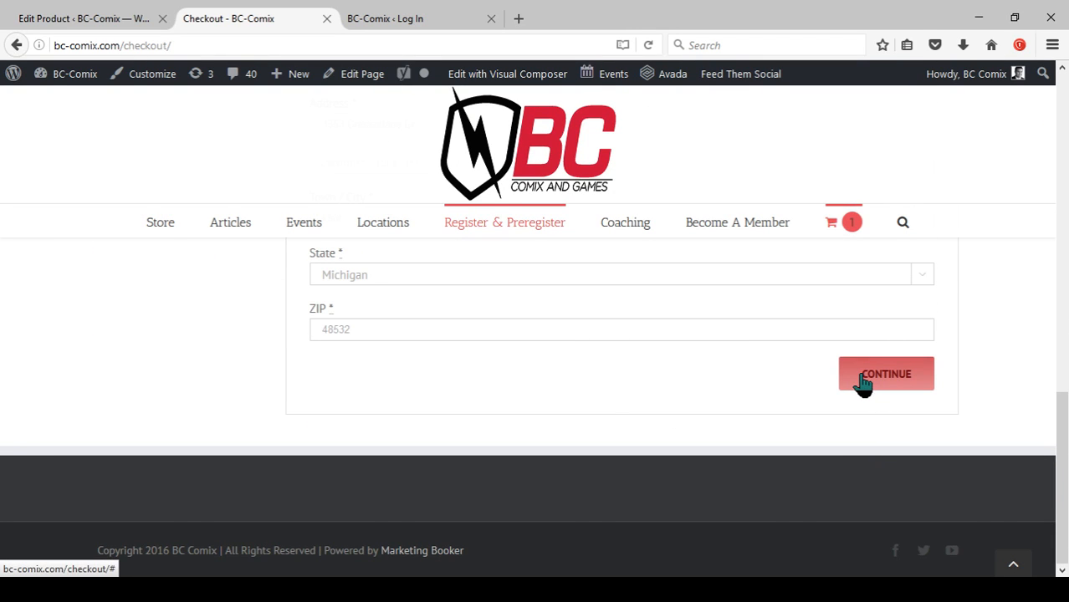
pyautogui.click(863, 382)
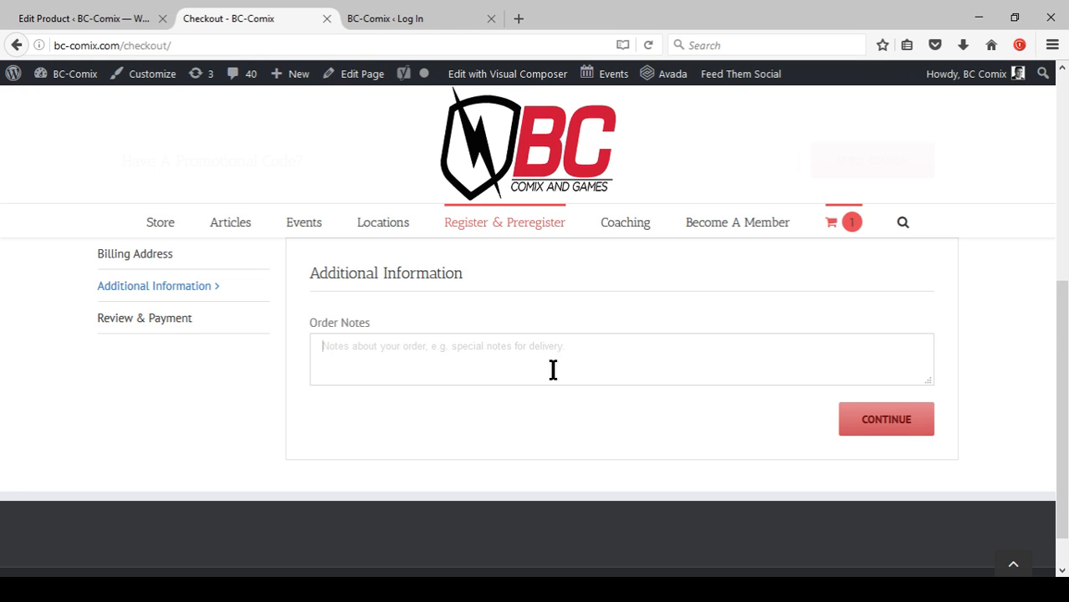
# Continue past the order notes without entering any and place the order.
pyautogui.click(870, 435)
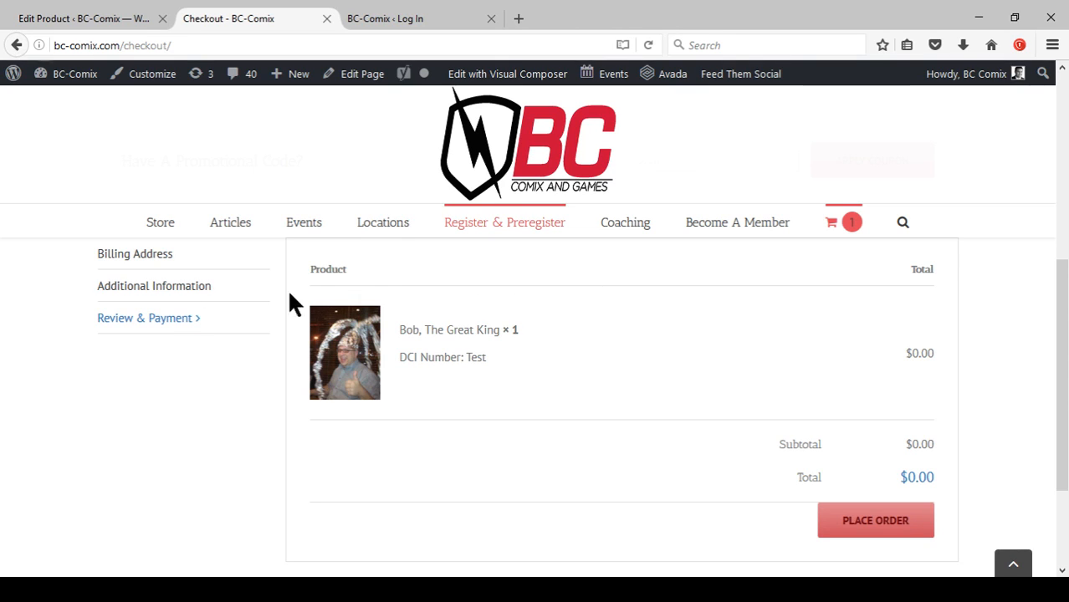
pyautogui.scroll(-2, 642, 387)
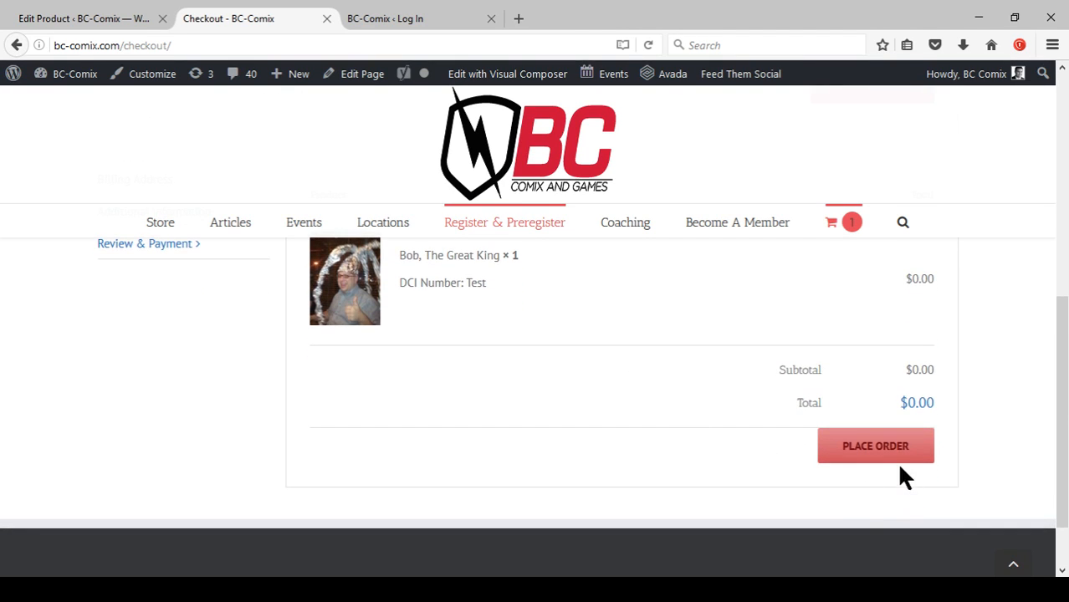
pyautogui.click(867, 450)
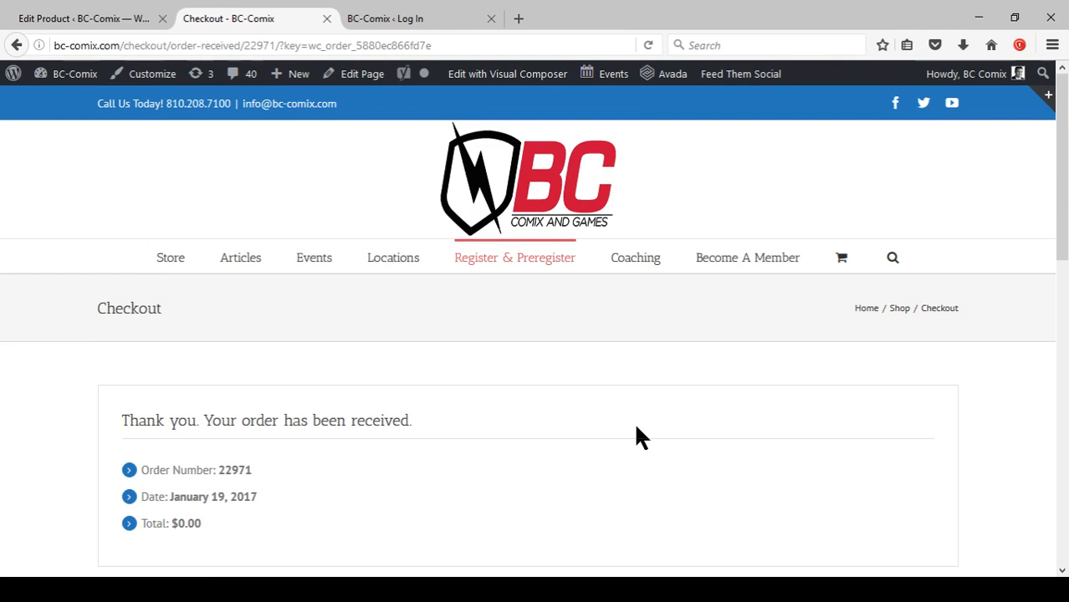
# Review the order confirmation and order details, glancing at the login tab before returning.
pyautogui.scroll(-10, 627, 393)
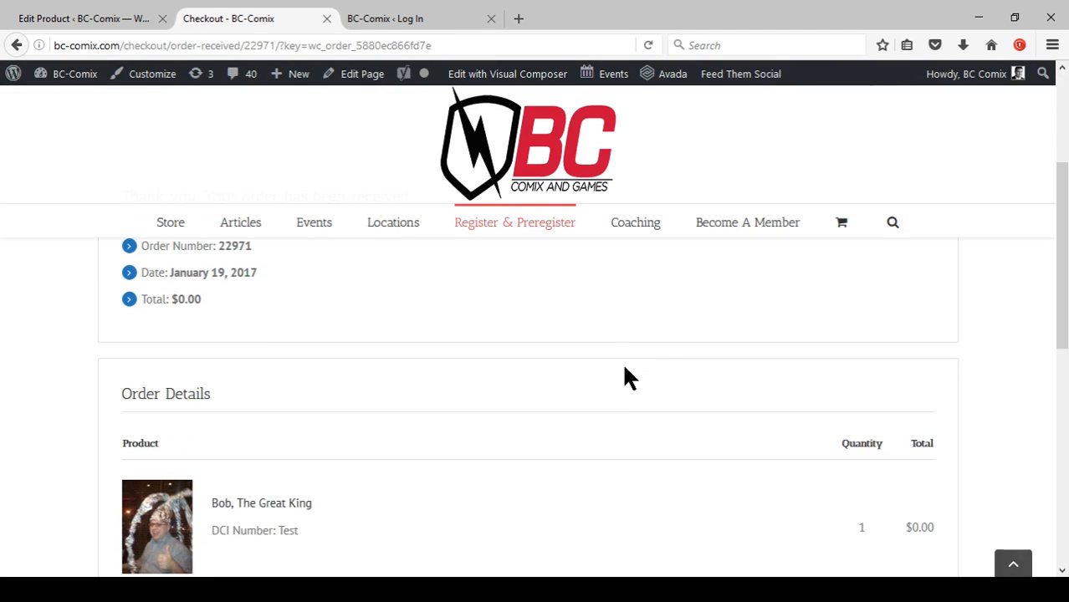
pyautogui.scroll(-2, 638, 390)
pyautogui.scroll(4, 636, 389)
pyautogui.scroll(5, 595, 387)
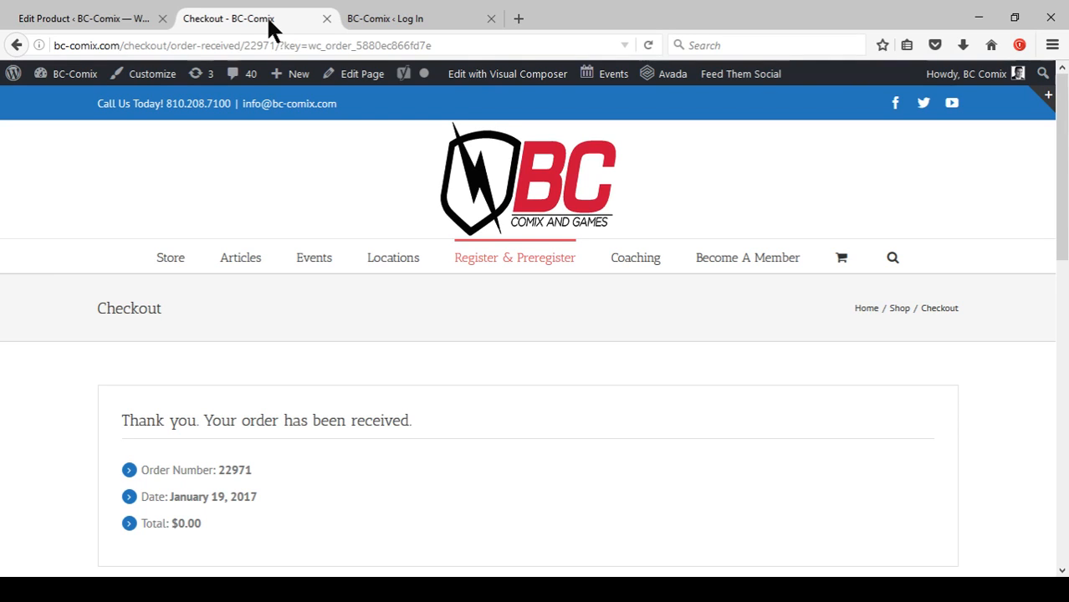
pyautogui.click(377, 18)
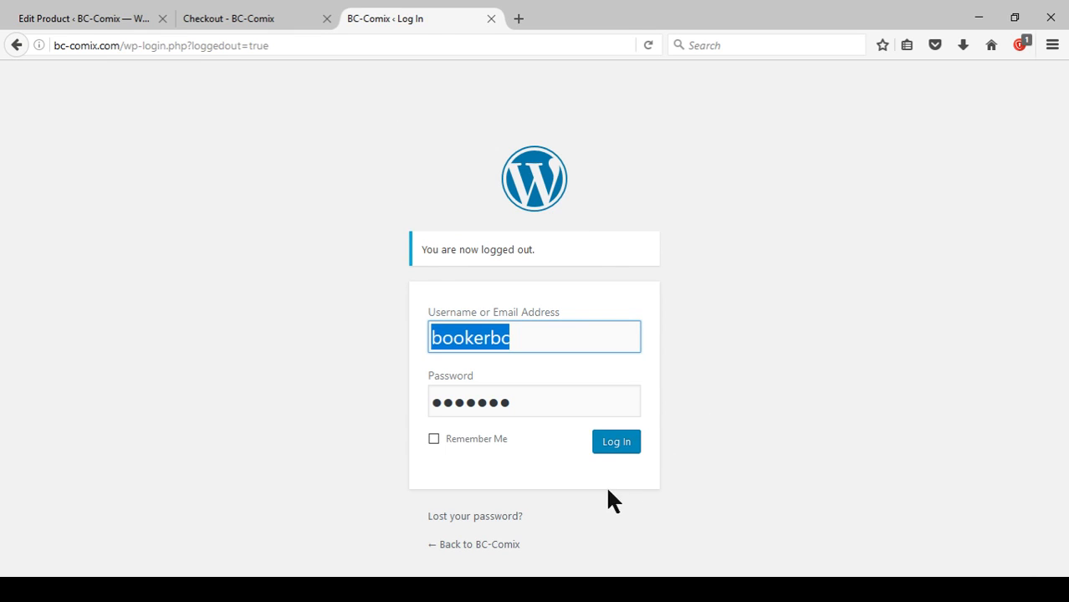
pyautogui.click(228, 18)
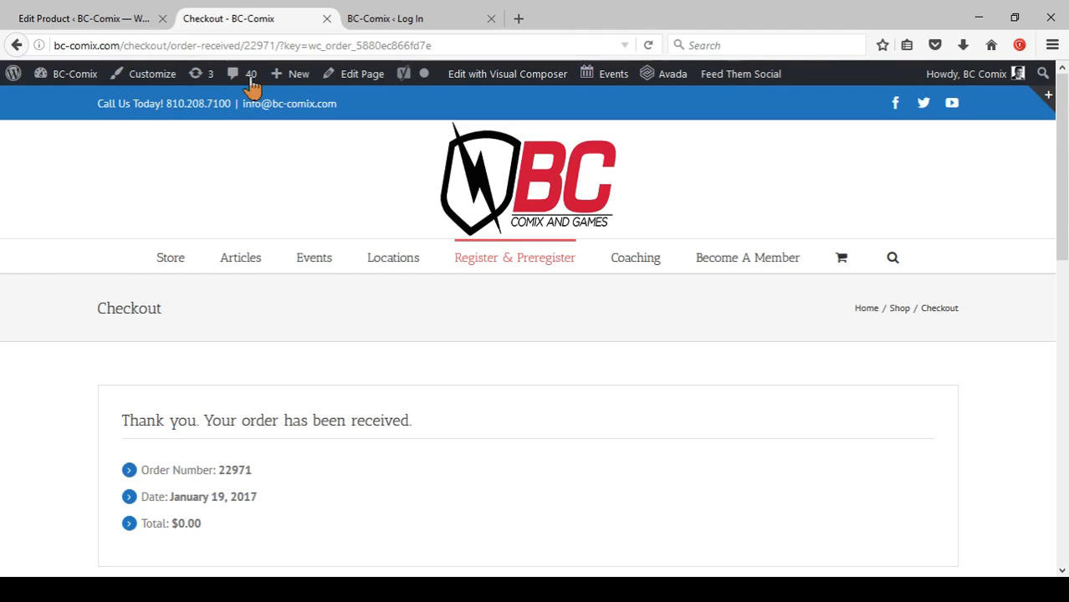
# Open the WooCommerce orders list from the site's admin dashboard.
pyautogui.moveTo(77, 87)
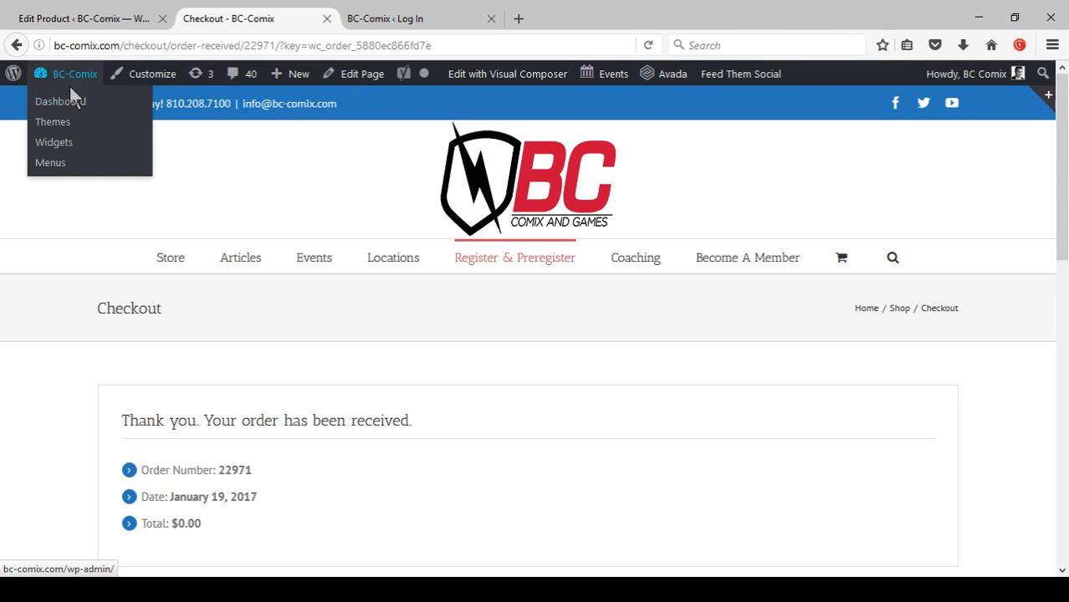
pyautogui.click(77, 107)
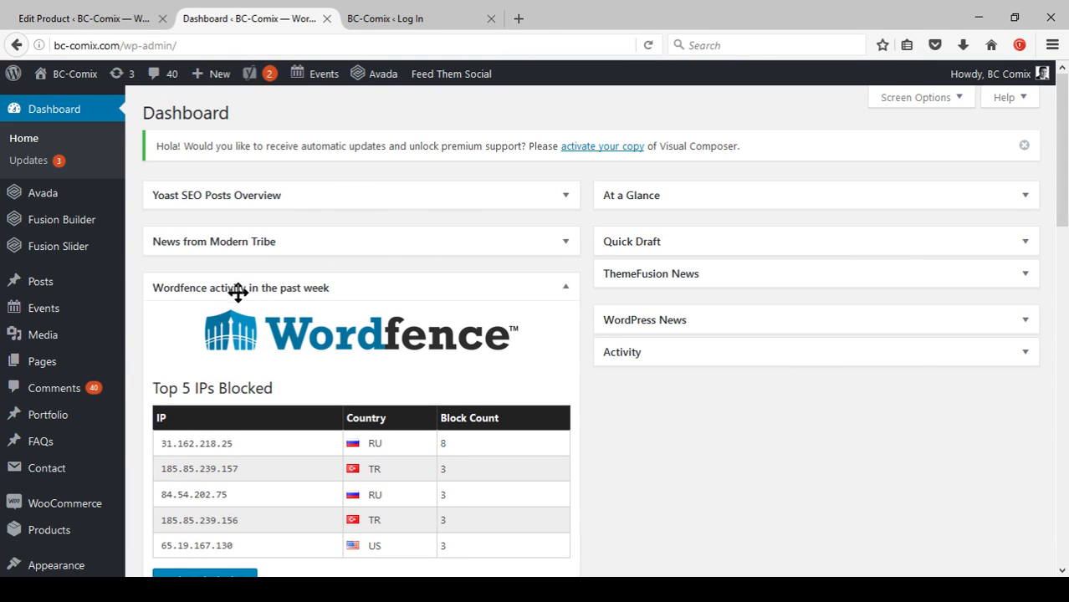
pyautogui.scroll(-1, 129, 418)
pyautogui.moveTo(79, 432)
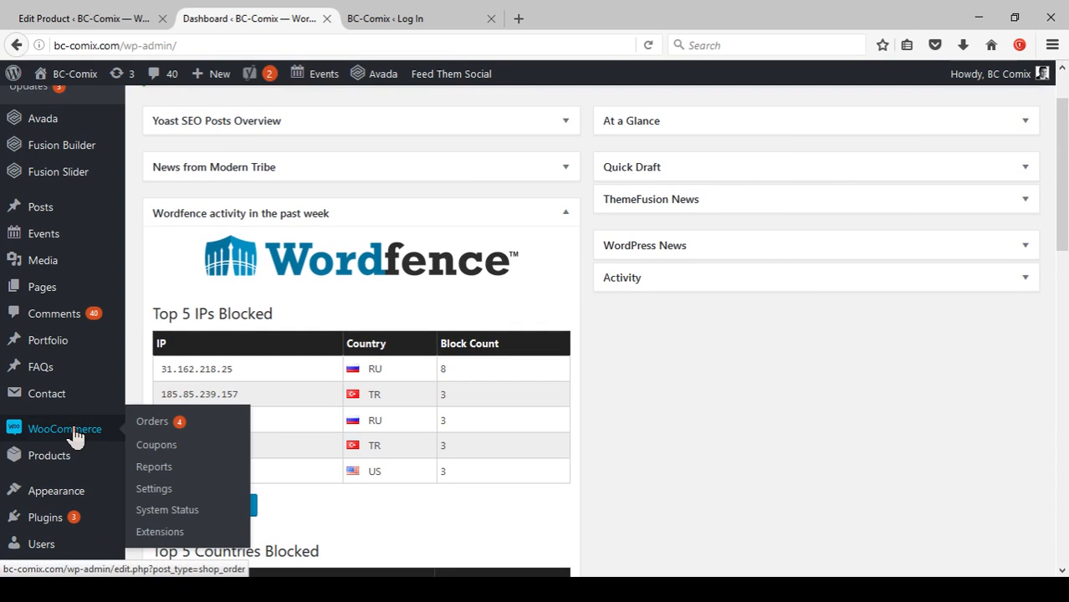
pyautogui.click(153, 422)
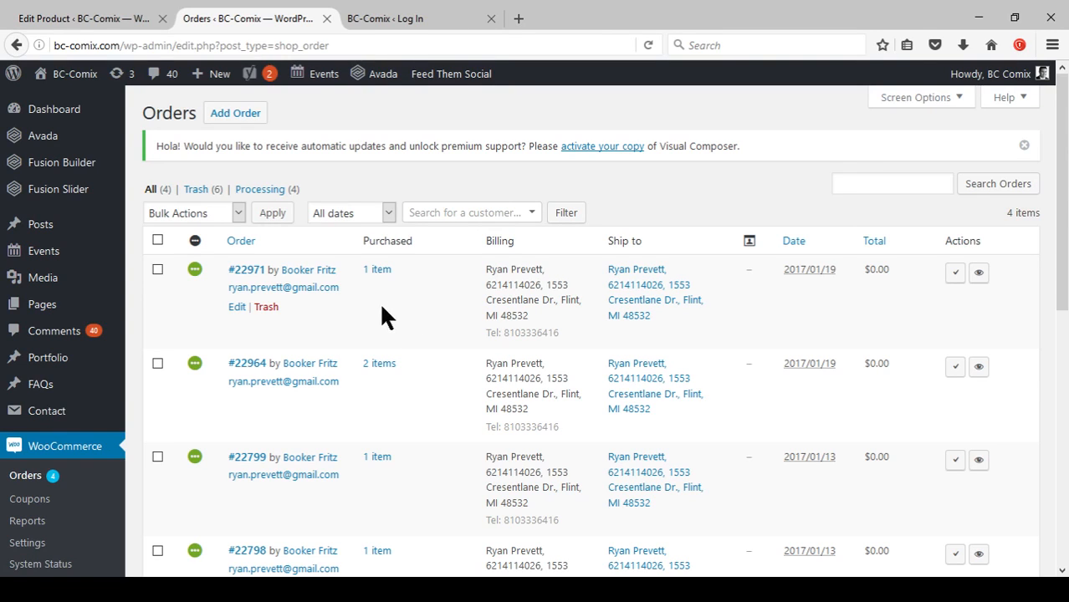
# Expand the purchased items of order #22971 and inspect the DCI Number note on Bob, The Great King.
pyautogui.click(378, 270)
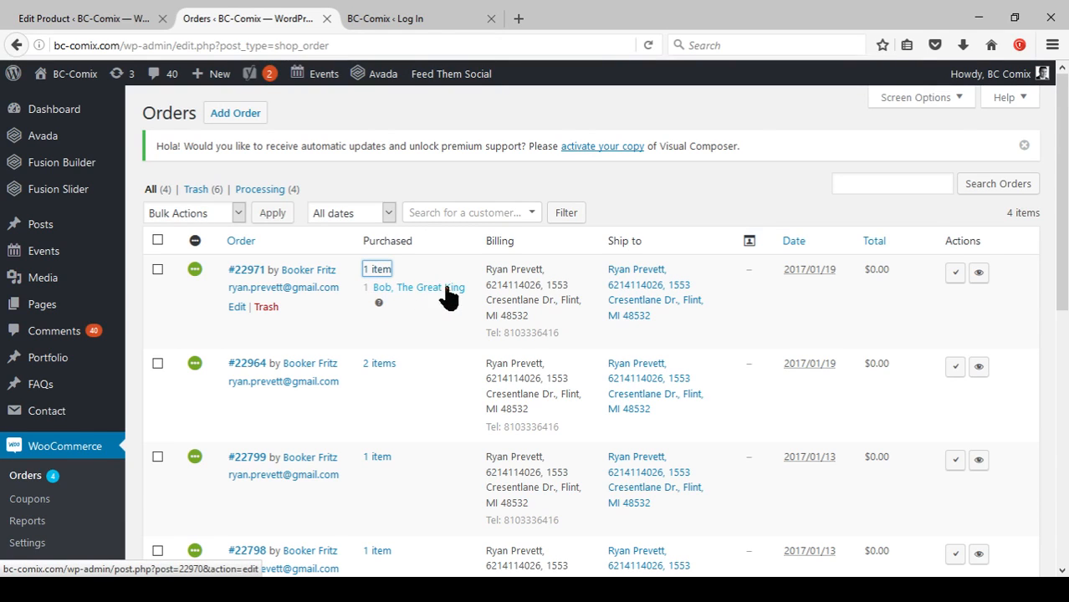
pyautogui.moveTo(381, 305)
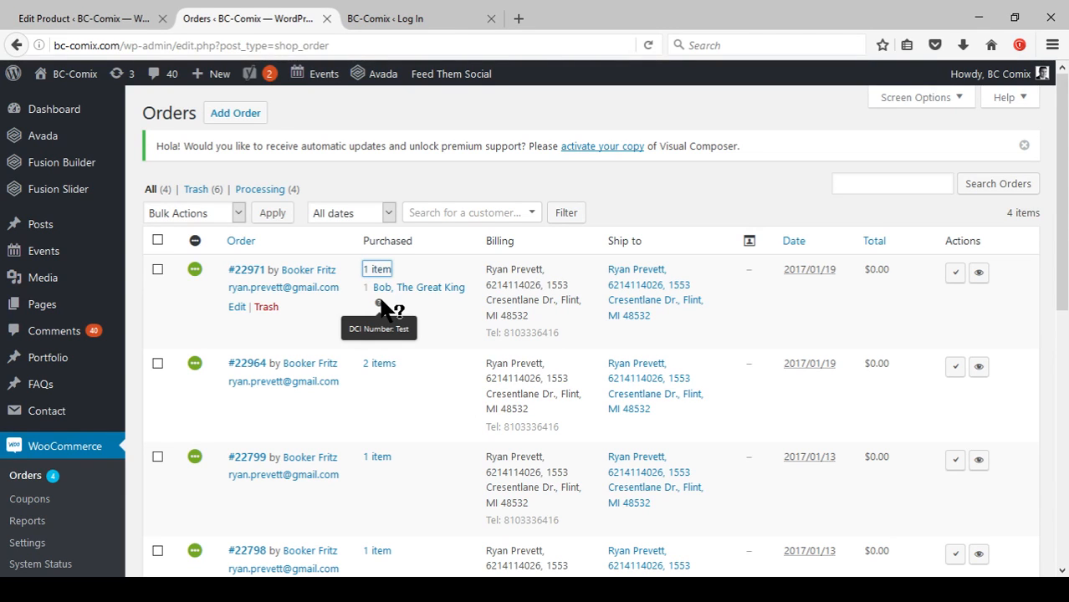
pyautogui.scroll(-4, 456, 305)
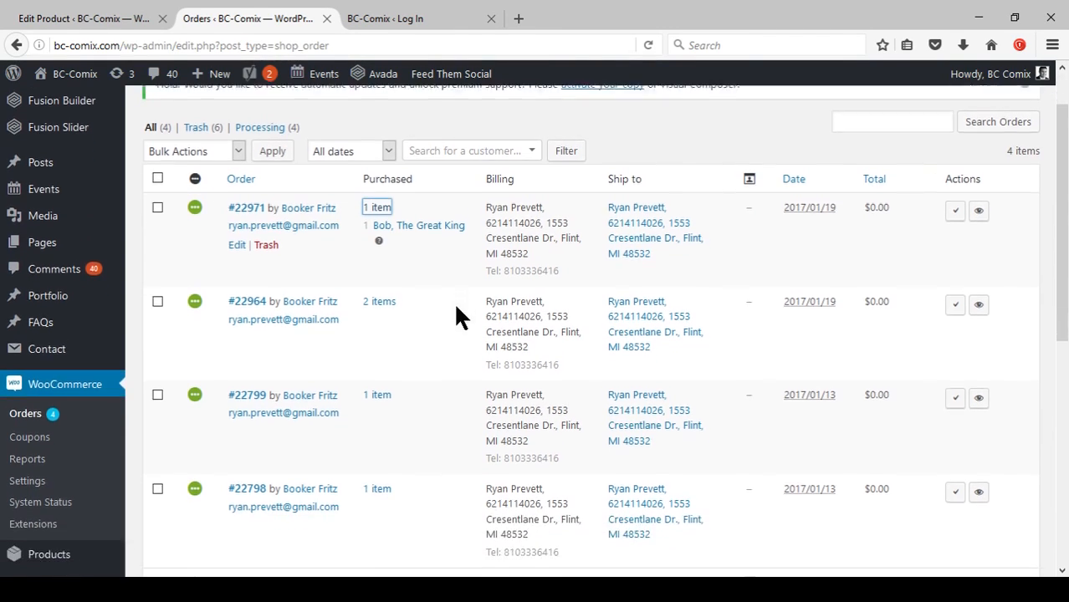
pyautogui.scroll(3, 453, 322)
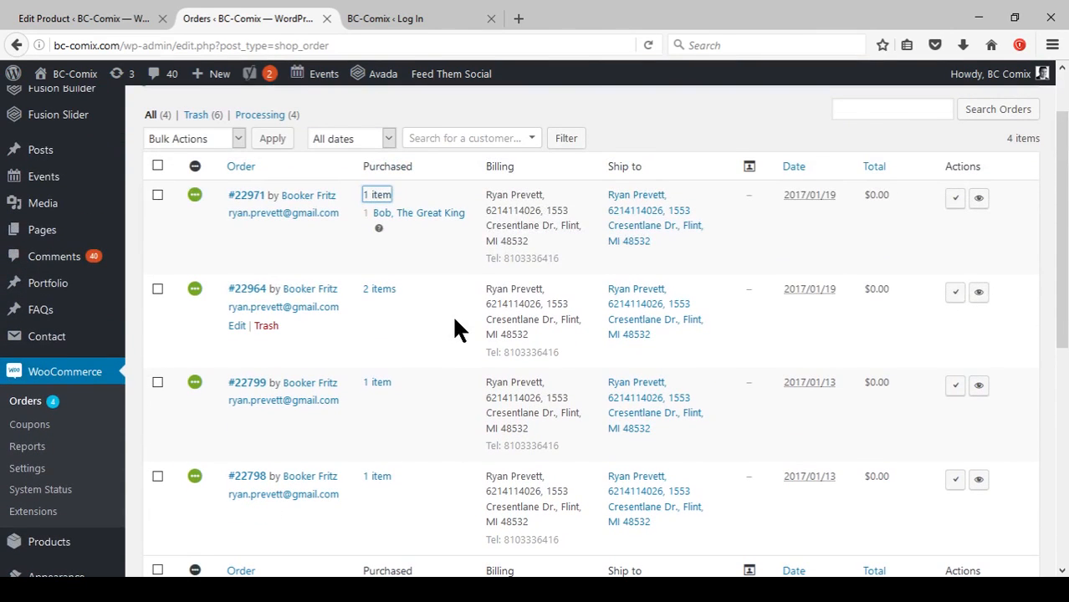
# Select the checkboxes of all four orders in the orders list.
pyautogui.click(157, 196)
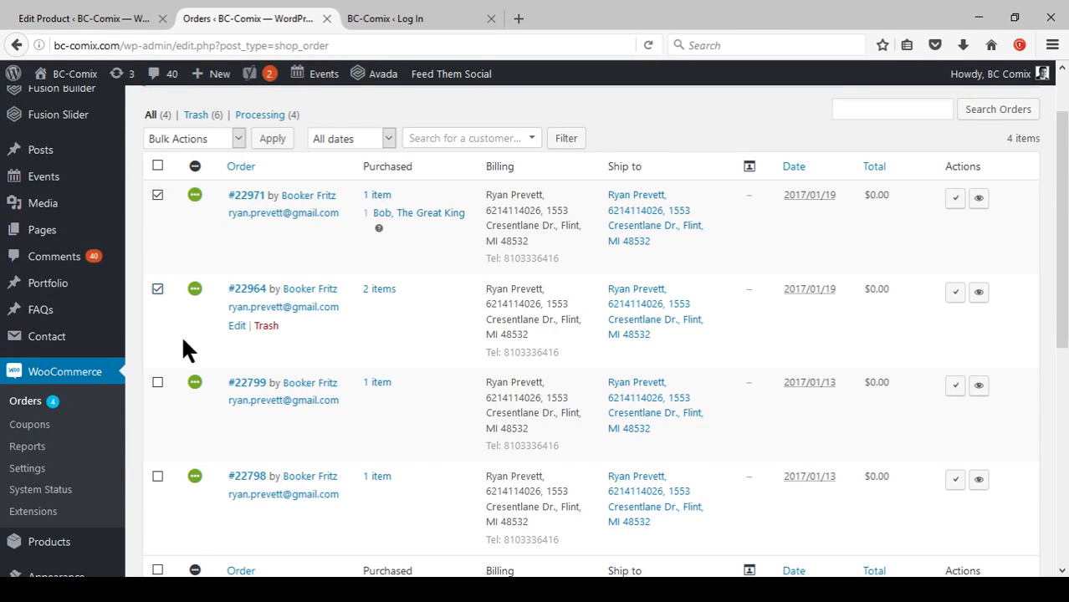
pyautogui.click(156, 385)
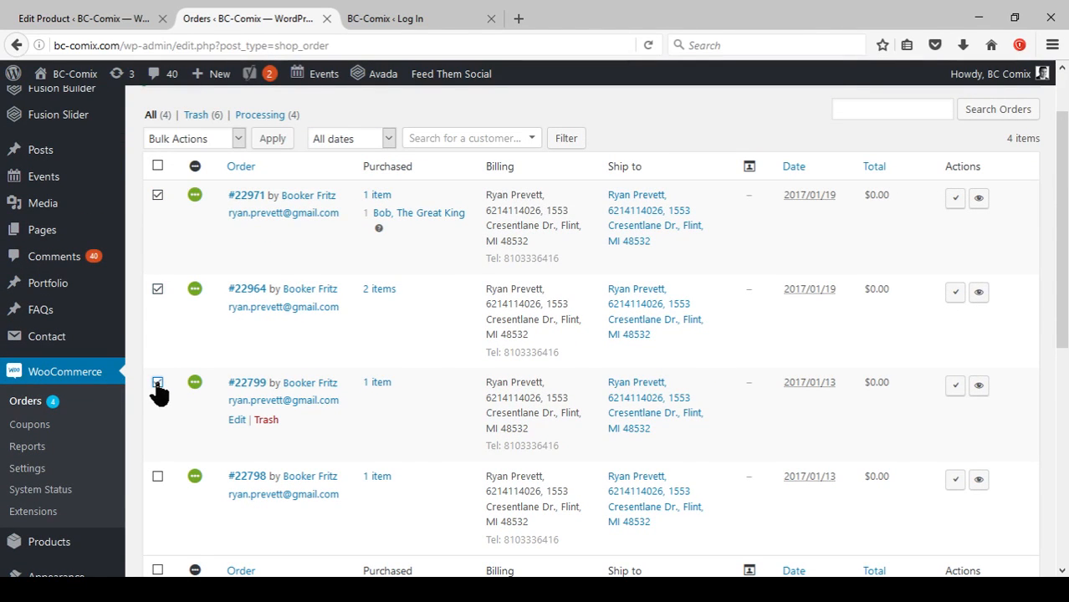
pyautogui.click(158, 477)
pyautogui.scroll(-1, 293, 407)
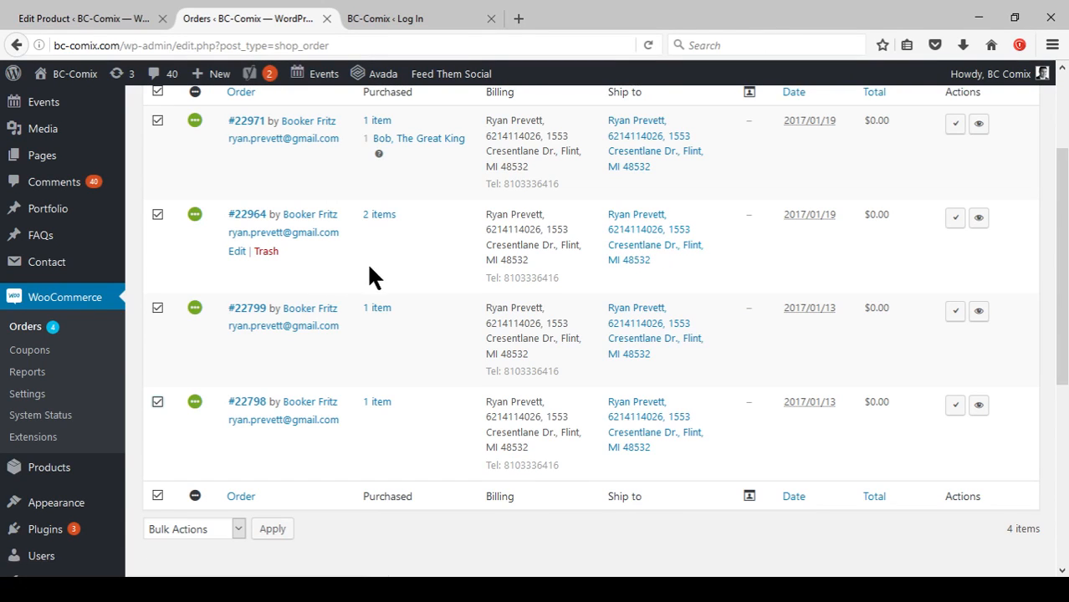
pyautogui.scroll(-2, 389, 372)
pyautogui.scroll(3, 394, 368)
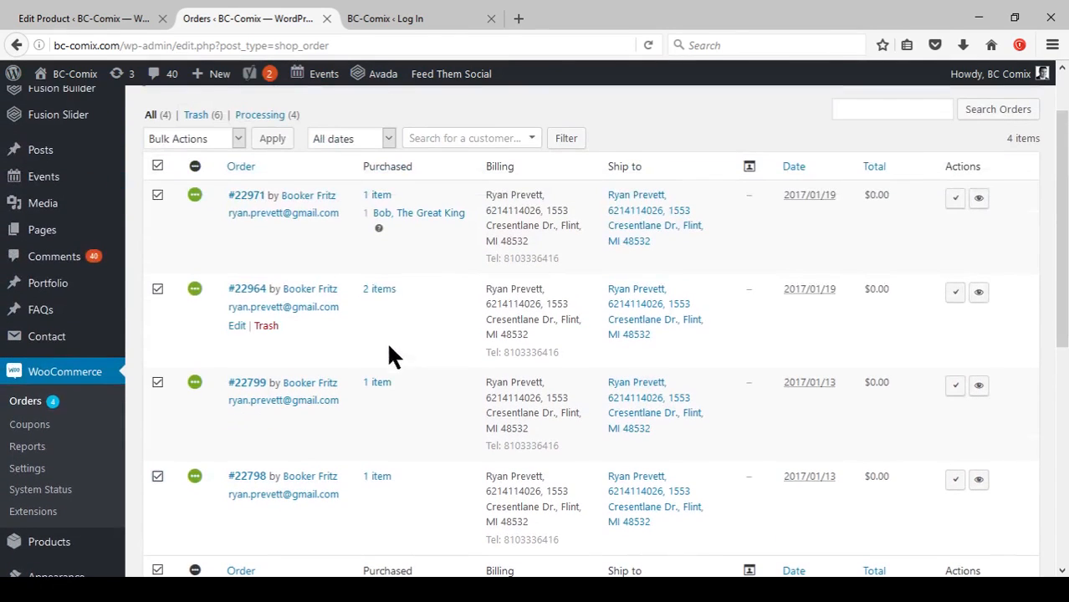
pyautogui.moveTo(379, 229)
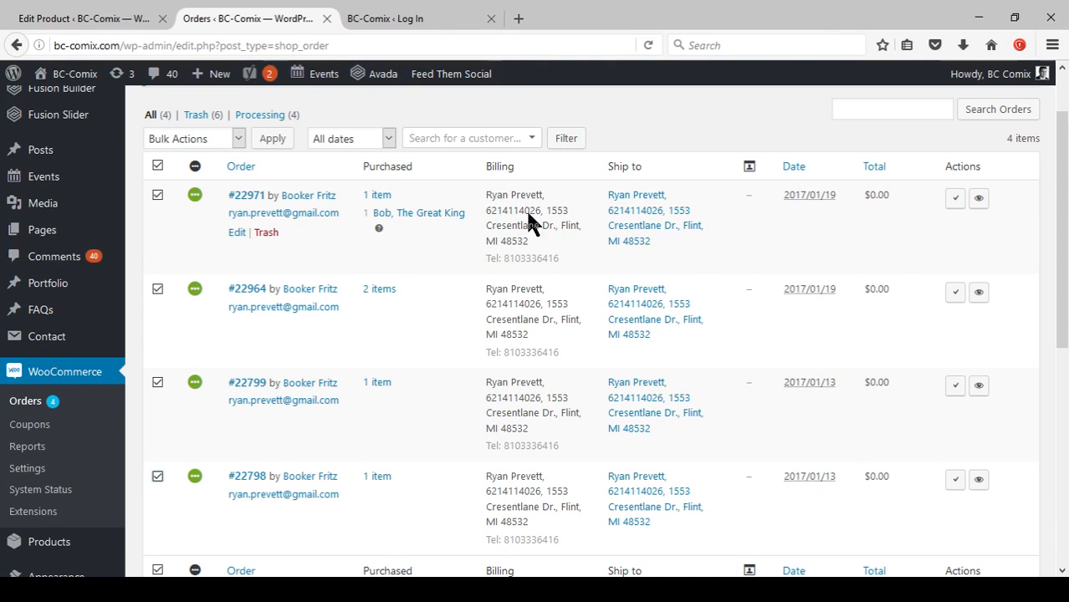
pyautogui.scroll(-5, 545, 299)
pyautogui.scroll(5, 473, 414)
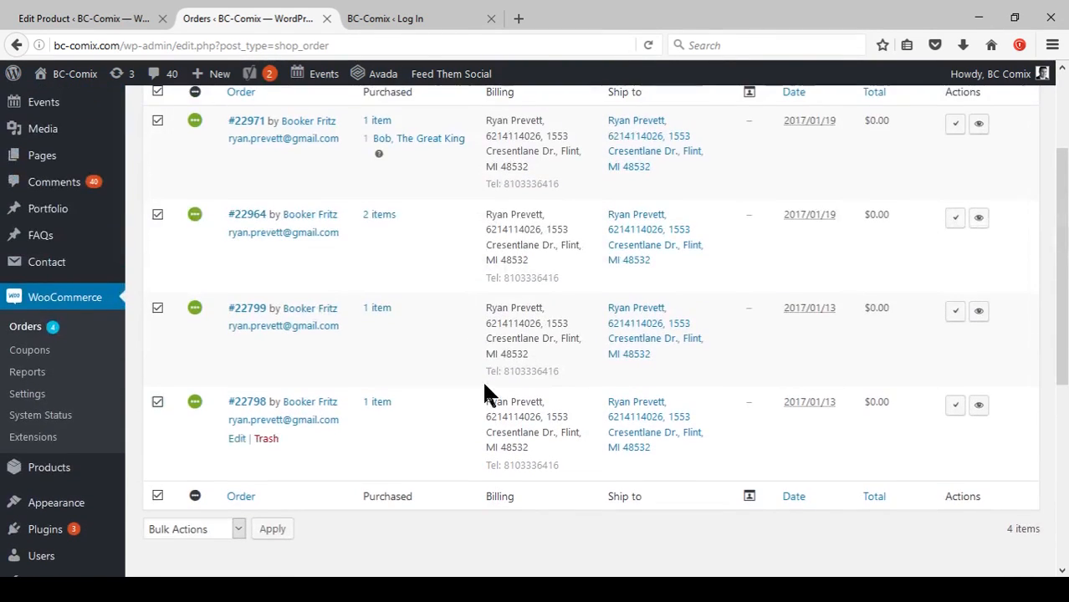
pyautogui.scroll(-1, 478, 376)
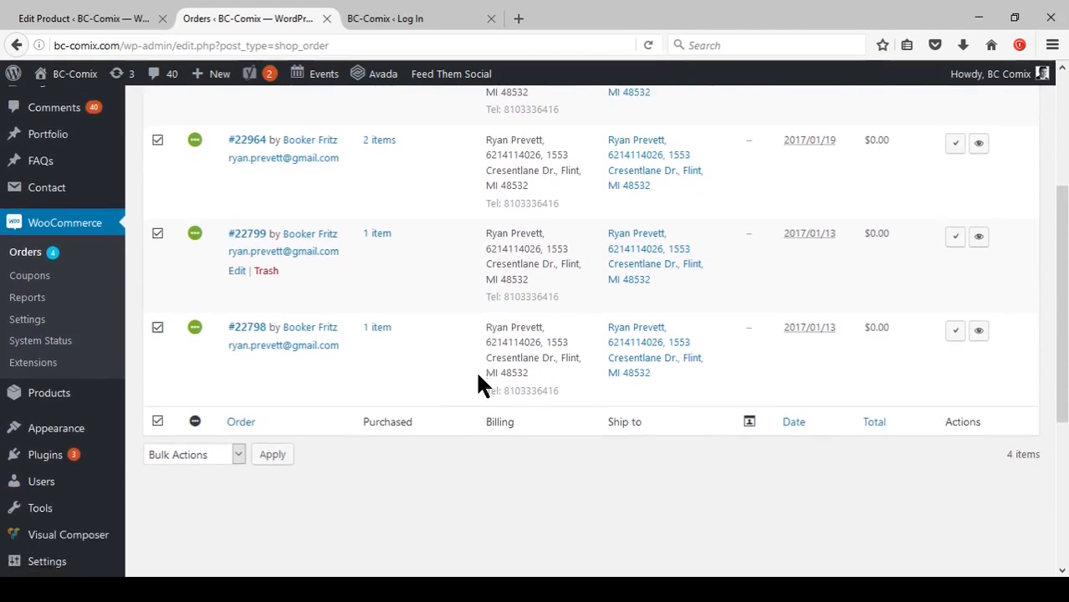
pyautogui.scroll(5, 478, 377)
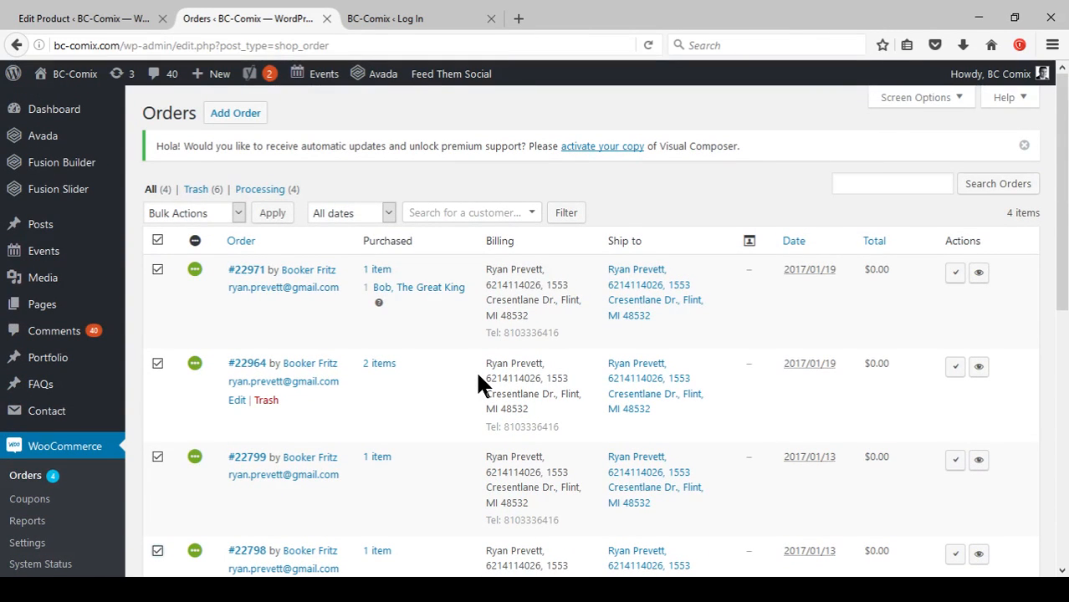